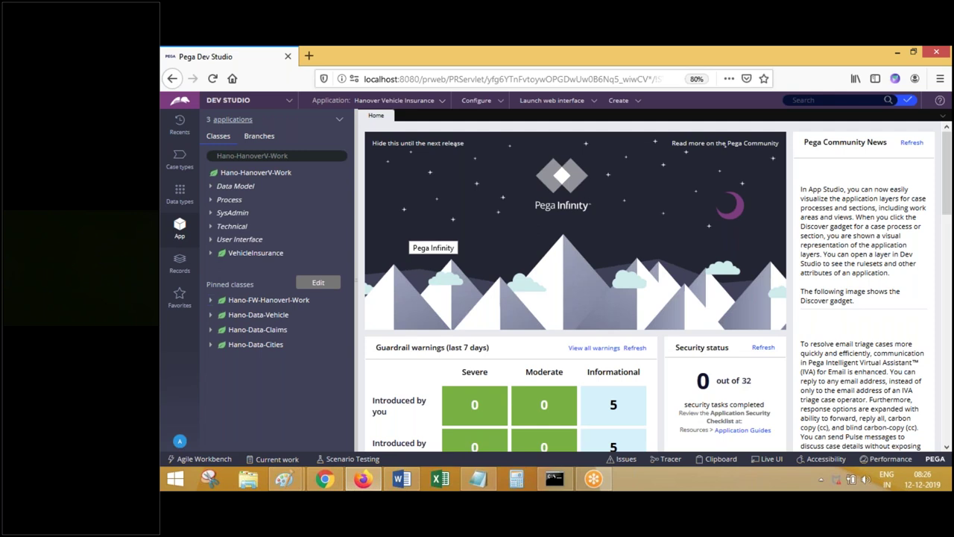
- Start editing the Hano-HanoverV-Work class filter in the App Explorer
{"action": "left_click", "coordinate": [298, 155]}
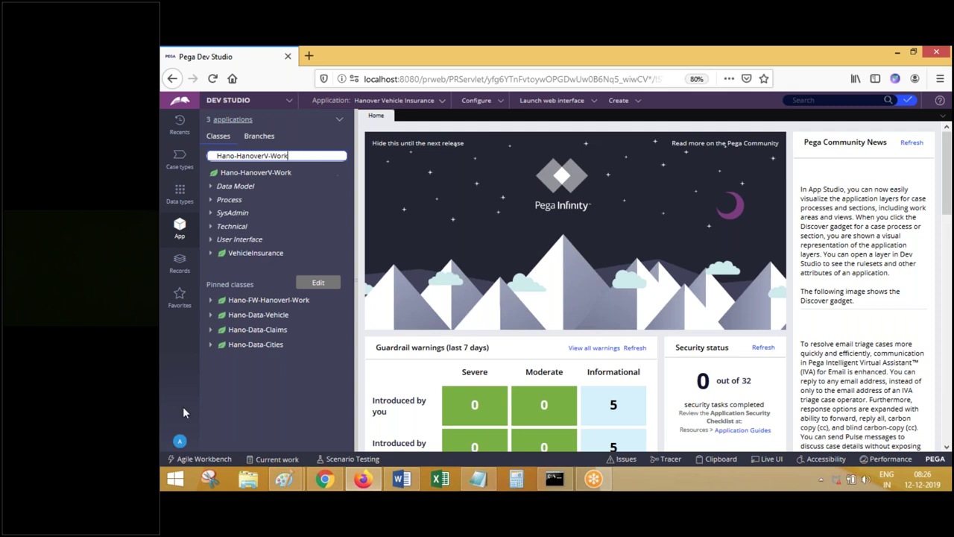
- Log off the Hanover operator and begin entering 'admin' as the login username
{"action": "left_click", "coordinate": [179, 441]}
{"action": "left_click", "coordinate": [192, 429]}
{"action": "left_click", "coordinate": [493, 237]}
{"action": "type", "text": "admin"}
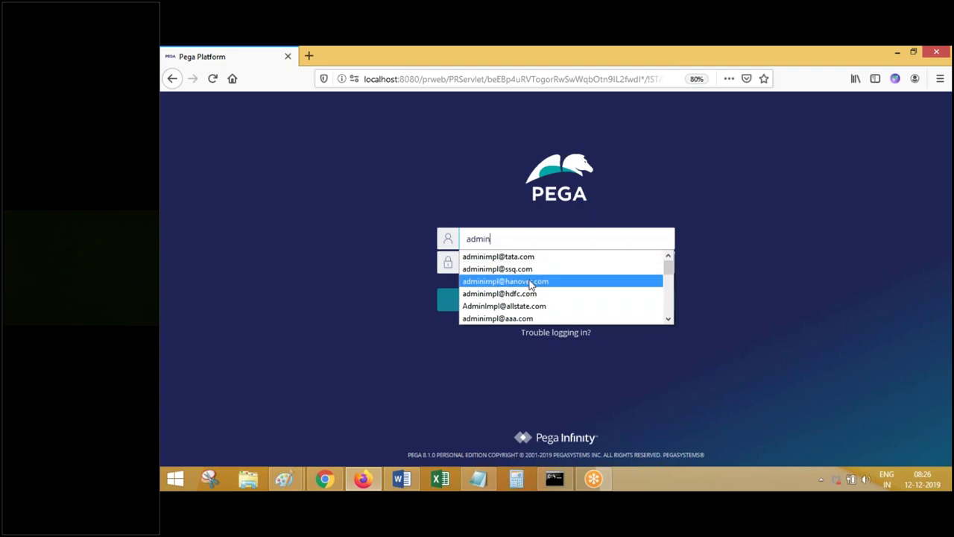
- Sign in with the saved admin login, with the domain changed to tata and the account password entered
{"action": "left_click", "coordinate": [529, 282]}
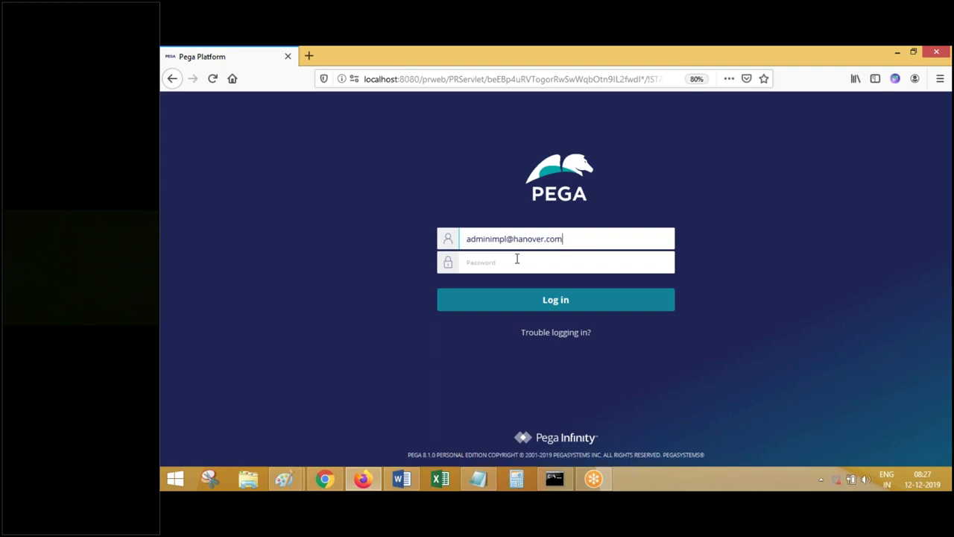
{"action": "left_click_drag", "start_coordinate": [518, 238], "coordinate": [647, 244]}
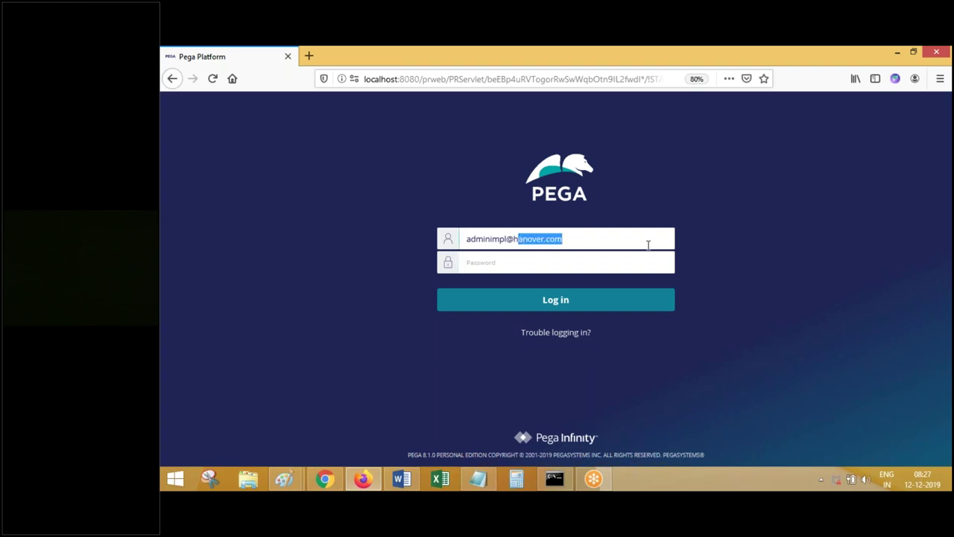
{"action": "key", "text": "BackSpace"}
{"action": "key", "text": "BackSpace"}
{"action": "type", "text": "tata"}
{"action": "left_click", "coordinate": [560, 256]}
{"action": "left_click", "coordinate": [521, 266]}
{"action": "type", "text": "rules"}
{"action": "key", "text": "Return"}
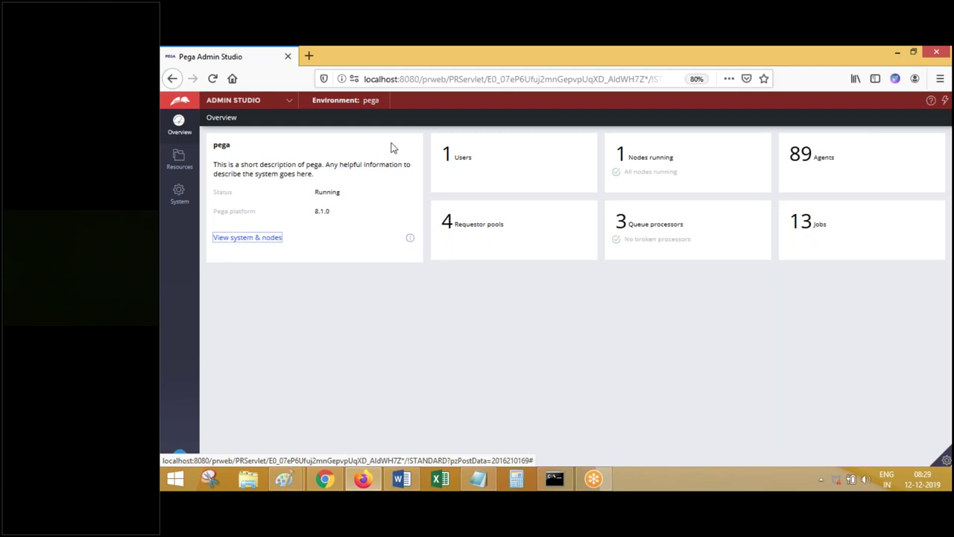
- Switch from Admin Studio to Dev Studio using the studio switcher
{"action": "left_click", "coordinate": [246, 100]}
{"action": "left_click", "coordinate": [239, 135]}
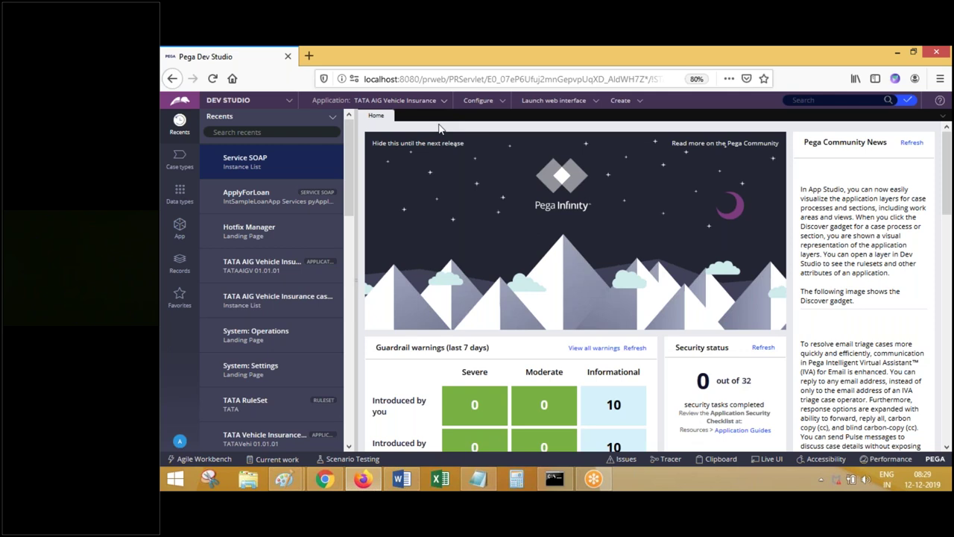
- Show the TATA application's class explorer, focus its class filter, then bring up the blank Word document
{"action": "left_click", "coordinate": [181, 225]}
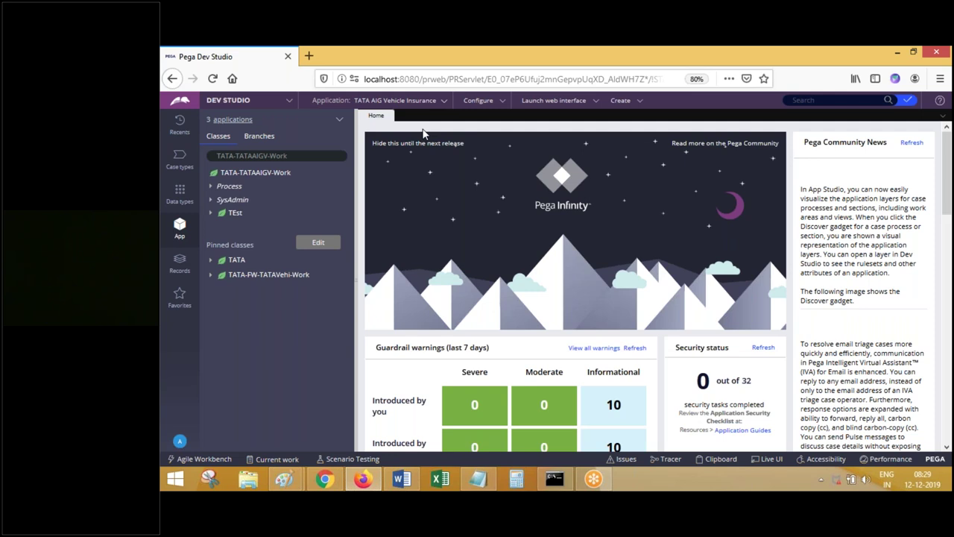
{"action": "left_click", "coordinate": [307, 158]}
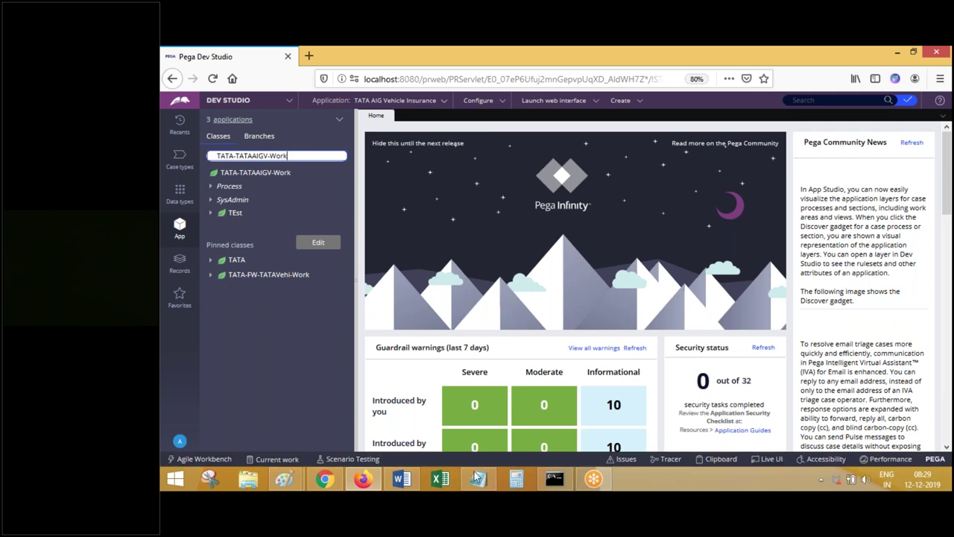
{"action": "left_click", "coordinate": [402, 479]}
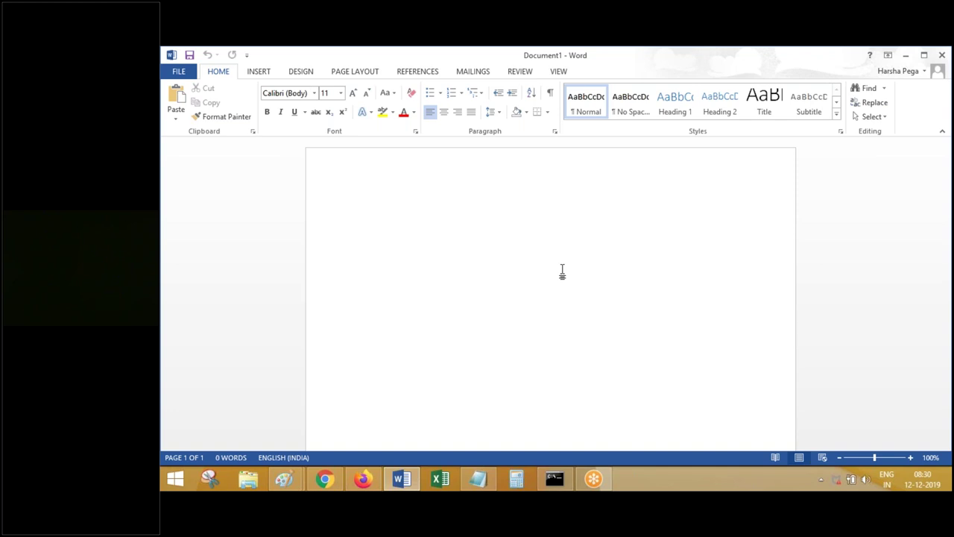
- Enter 'How to Create a developer Operator ID' as a centred heading in Title style
{"action": "type", "text": "How to "}
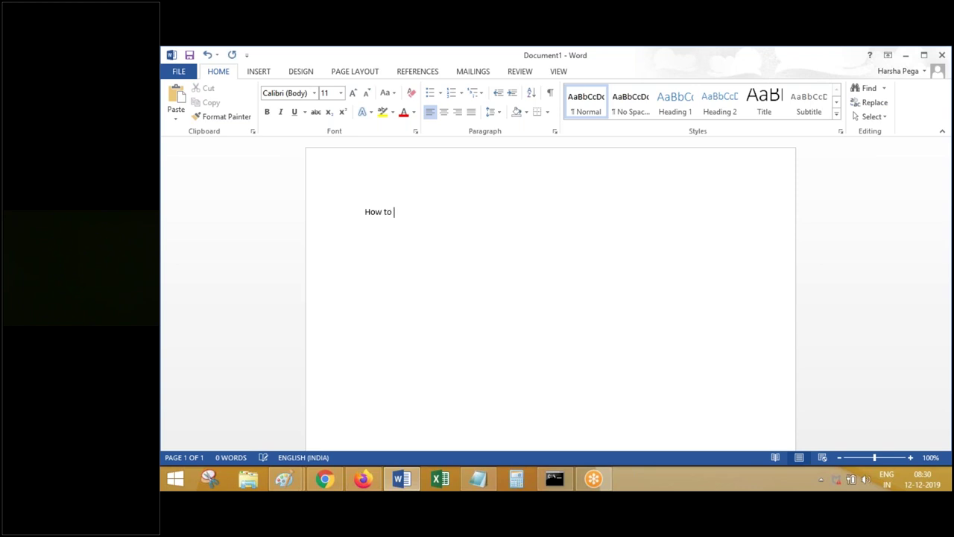
{"action": "type", "text": "Create a developer Operator ID"}
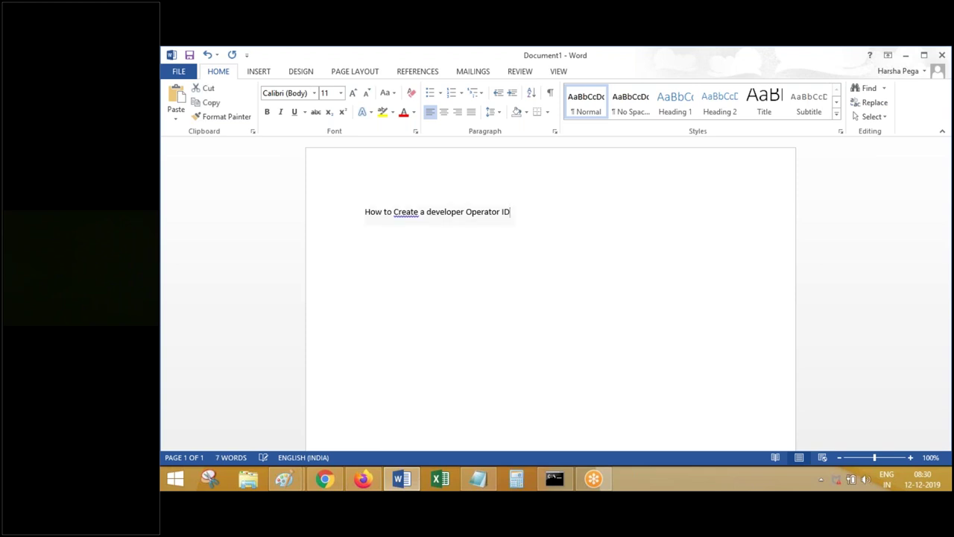
{"action": "key", "text": "ctrl+a"}
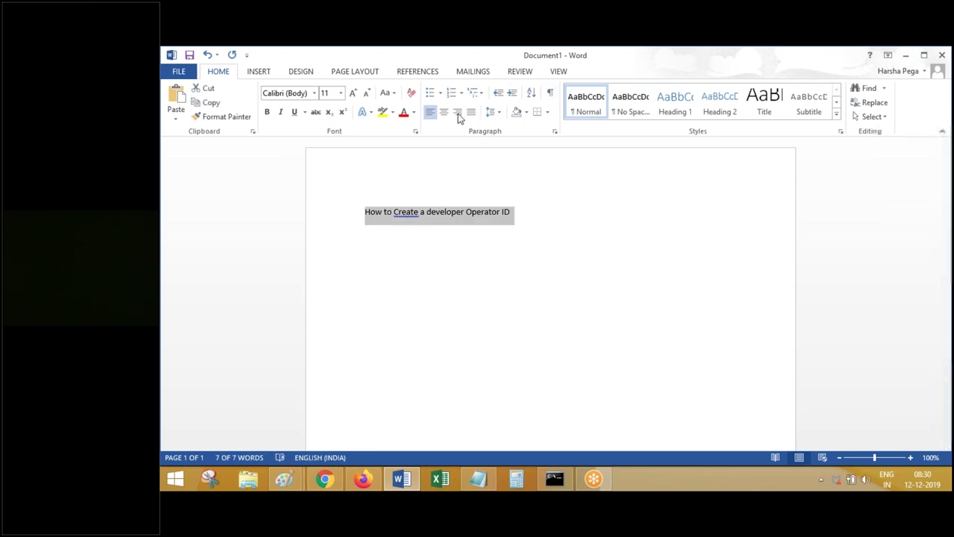
{"action": "left_click", "coordinate": [444, 113]}
{"action": "left_click", "coordinate": [764, 102]}
{"action": "left_click", "coordinate": [444, 113]}
{"action": "left_click", "coordinate": [739, 220]}
- Extend the title with 'by Copying existing Dev Op ID.' and fix its typos
{"action": "type", "text": "b"}
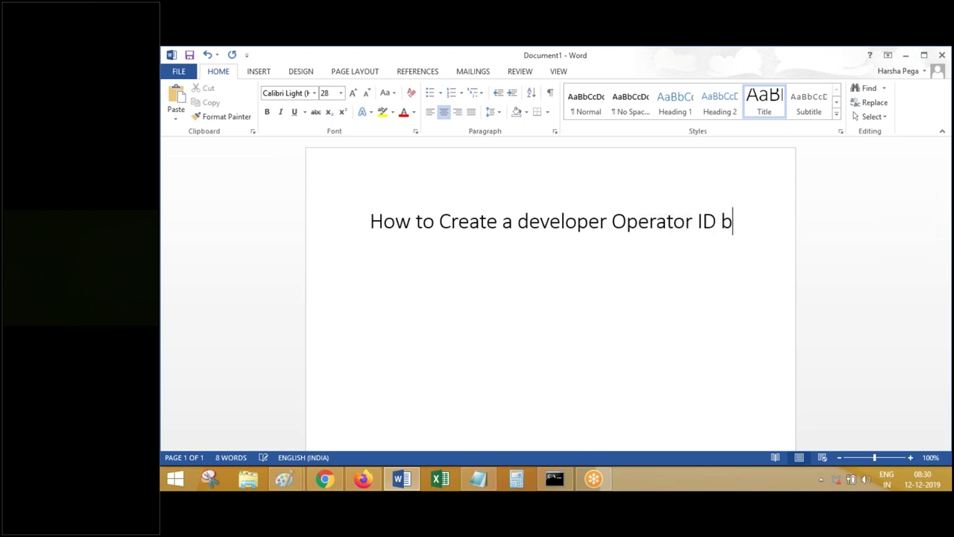
{"action": "type", "text": "y Cpy"}
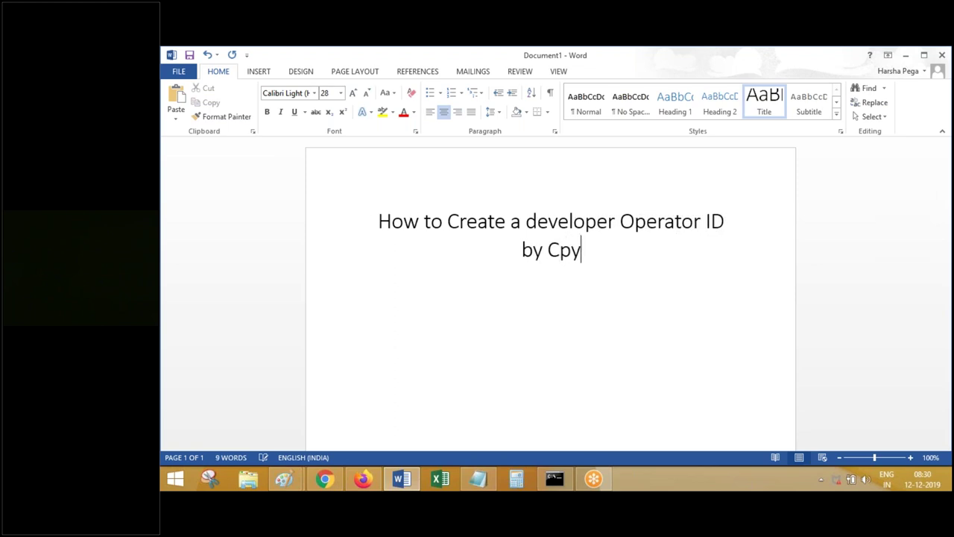
{"action": "key", "text": "BackSpace"}
{"action": "key", "text": "BackSpace"}
{"action": "type", "text": "opyin"}
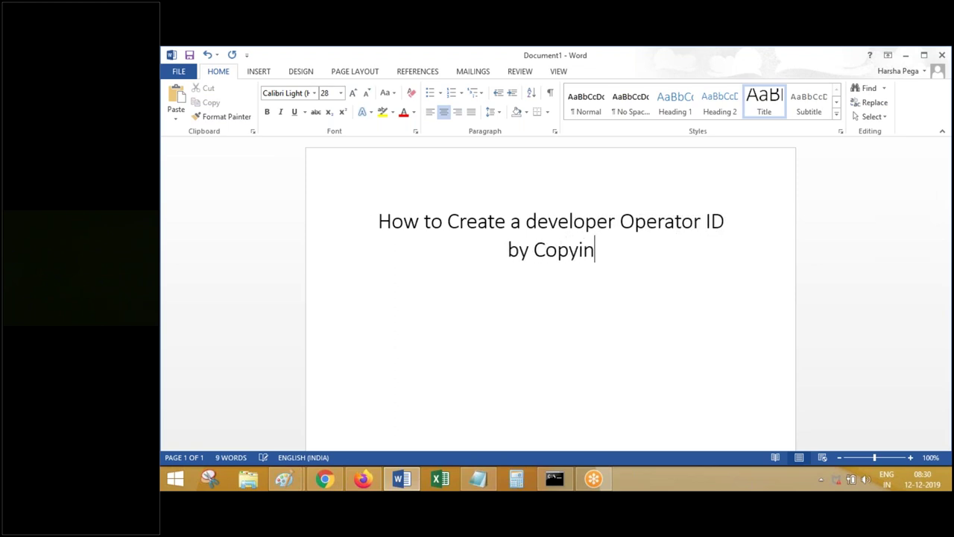
{"action": "type", "text": "g existing DEv Op ID"}
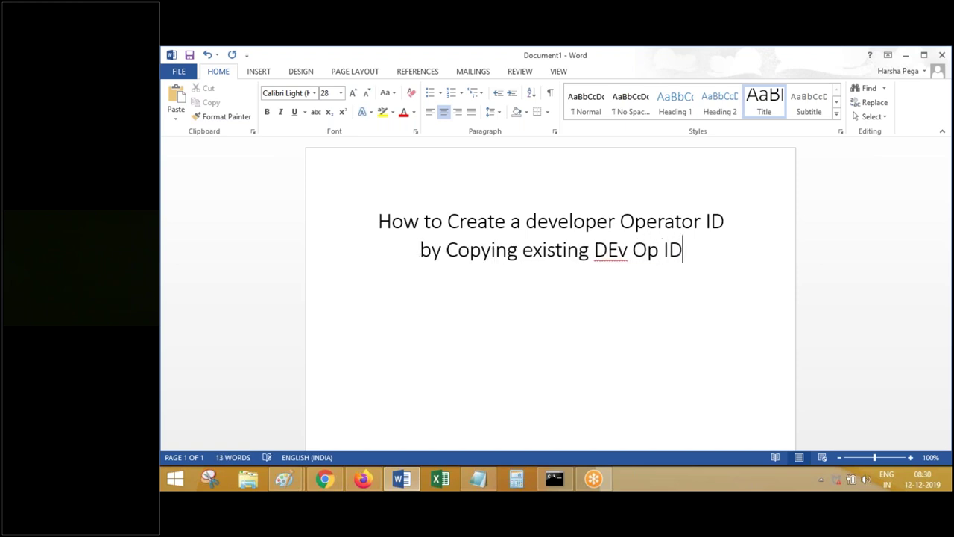
{"action": "type", "text": "."}
{"action": "key", "text": "Return"}
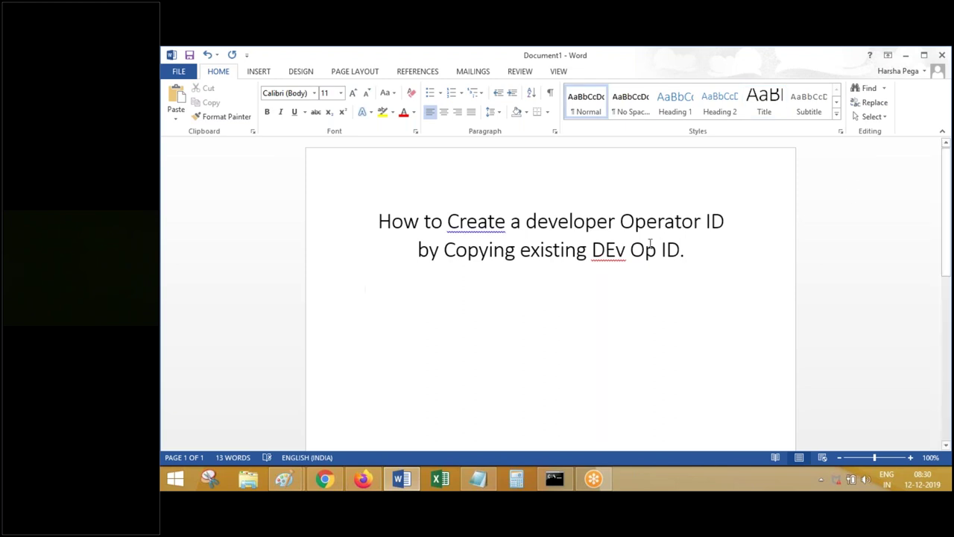
{"action": "left_click", "coordinate": [617, 249]}
{"action": "key", "text": "BackSpace"}
{"action": "type", "text": "e"}
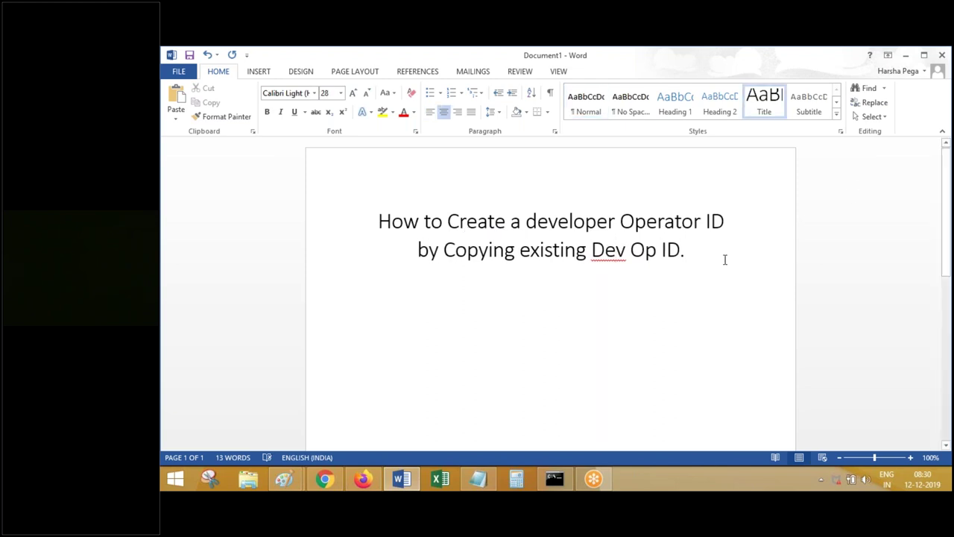
{"action": "key", "text": "Return"}
{"action": "key", "text": "ctrl+l"}
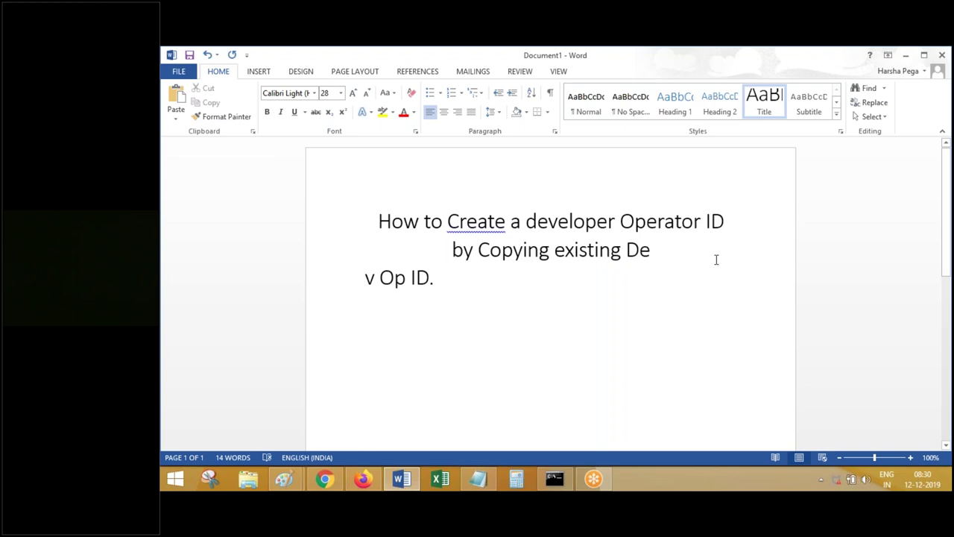
{"action": "key", "text": "BackSpace"}
{"action": "key", "text": "Down"}
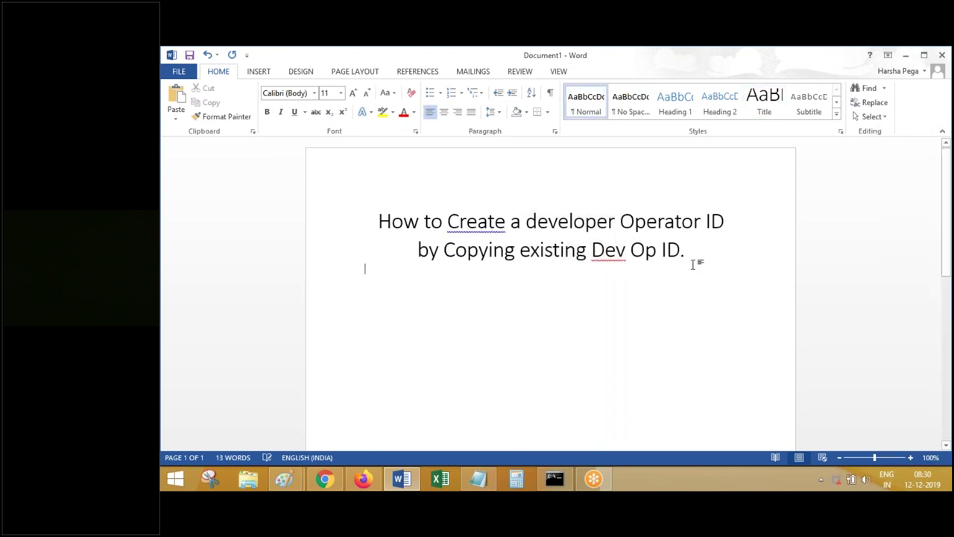
- Save the document in Pega Batch 572 as '8 to 9 Dec 12 2019.docx'
{"action": "key", "text": "ctrl+s"}
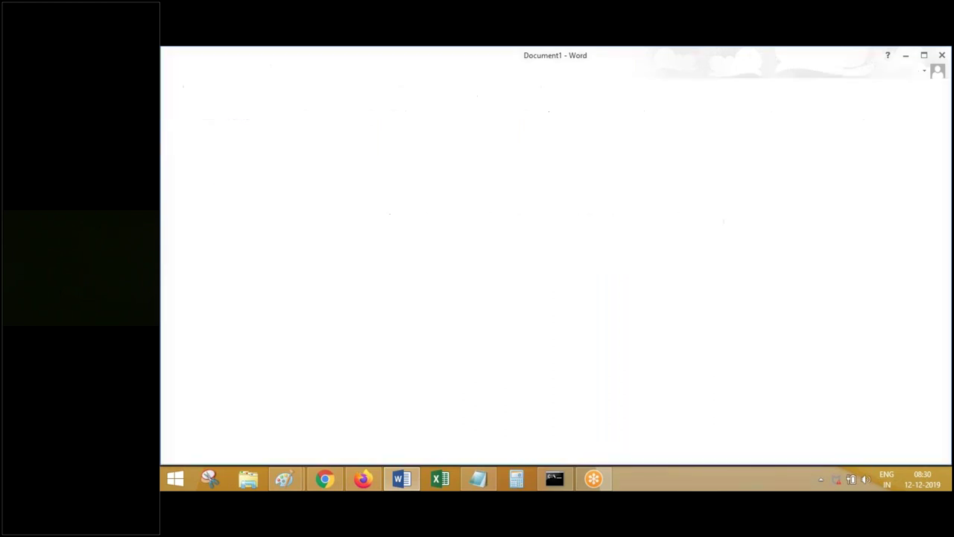
{"action": "left_click", "coordinate": [326, 185]}
{"action": "left_click", "coordinate": [517, 204]}
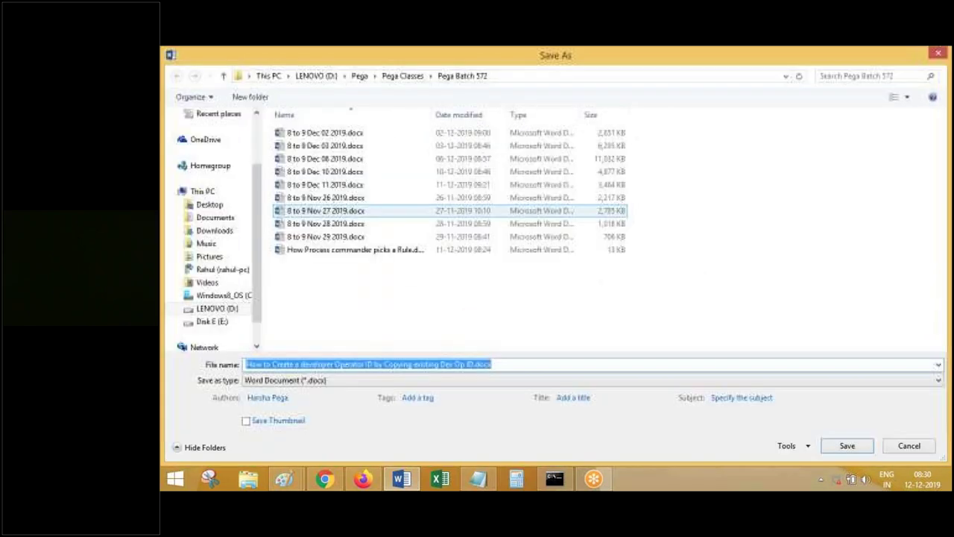
{"action": "left_click", "coordinate": [336, 184]}
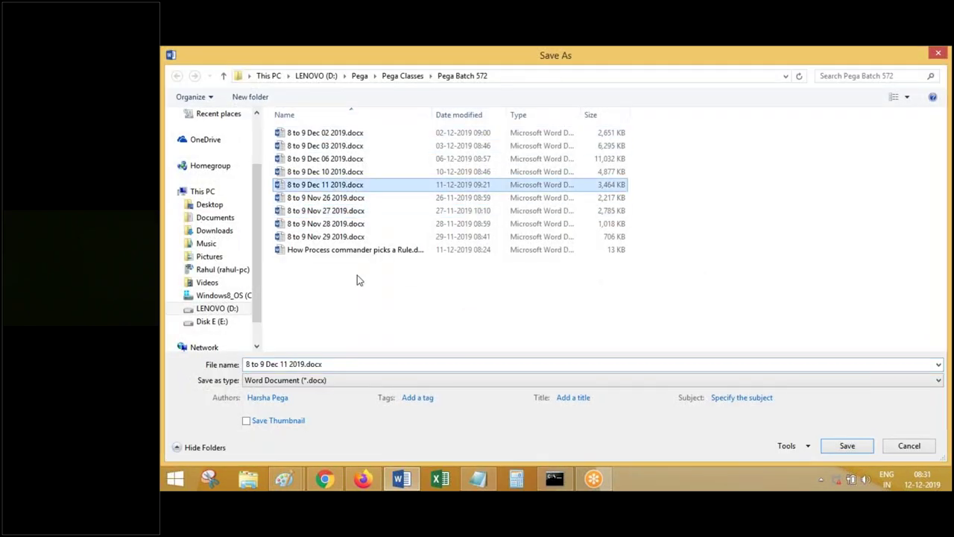
{"action": "left_click", "coordinate": [284, 365]}
{"action": "left_click", "coordinate": [286, 365]}
{"action": "key", "text": "BackSpace"}
{"action": "type", "text": "2"}
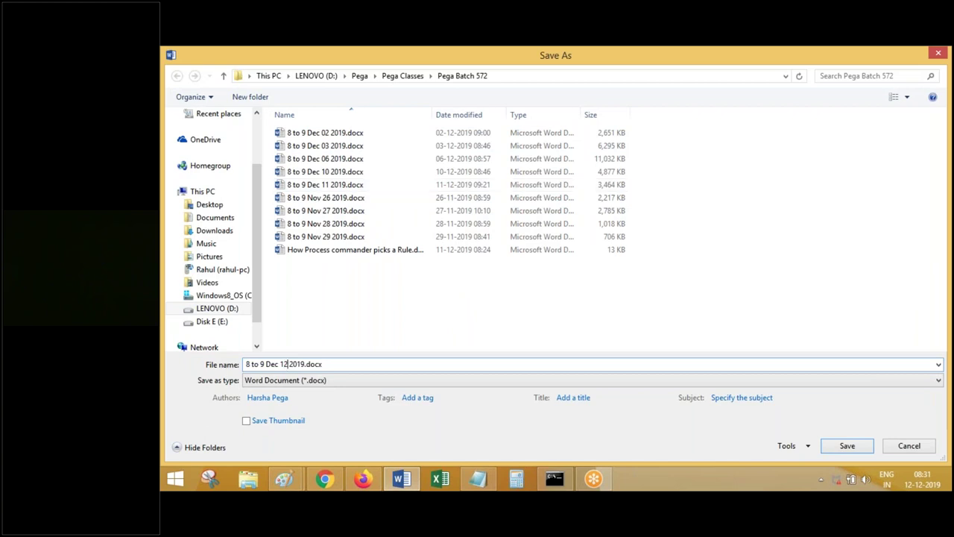
{"action": "key", "text": "Return"}
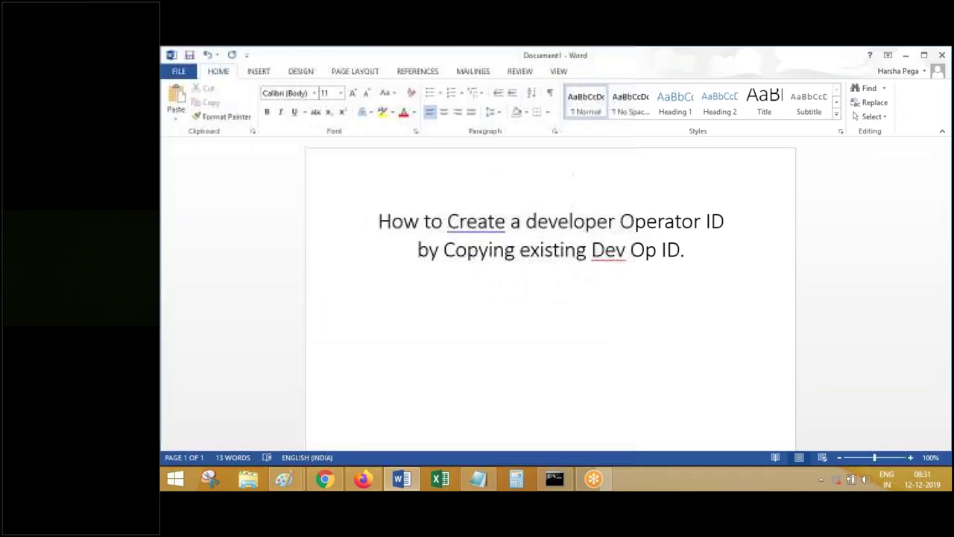
- Open the current operator's record from the Dev Studio account options
{"action": "left_click", "coordinate": [360, 483]}
{"action": "left_click", "coordinate": [178, 441]}
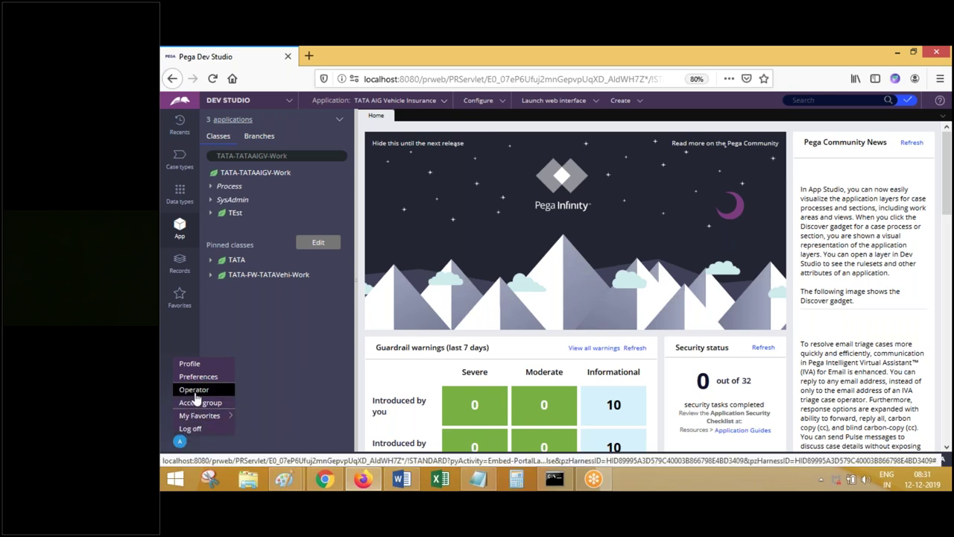
{"action": "left_click", "coordinate": [194, 389]}
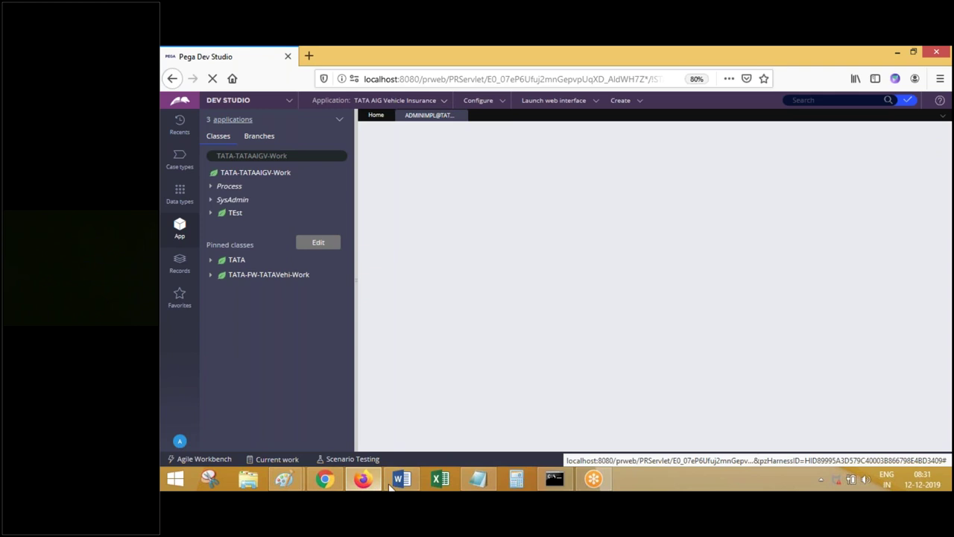
- Paste the operator page screenshot into Word, then return to the record's Title field
{"action": "key", "text": "alt+Tab"}
{"action": "key", "text": "ctrl+v"}
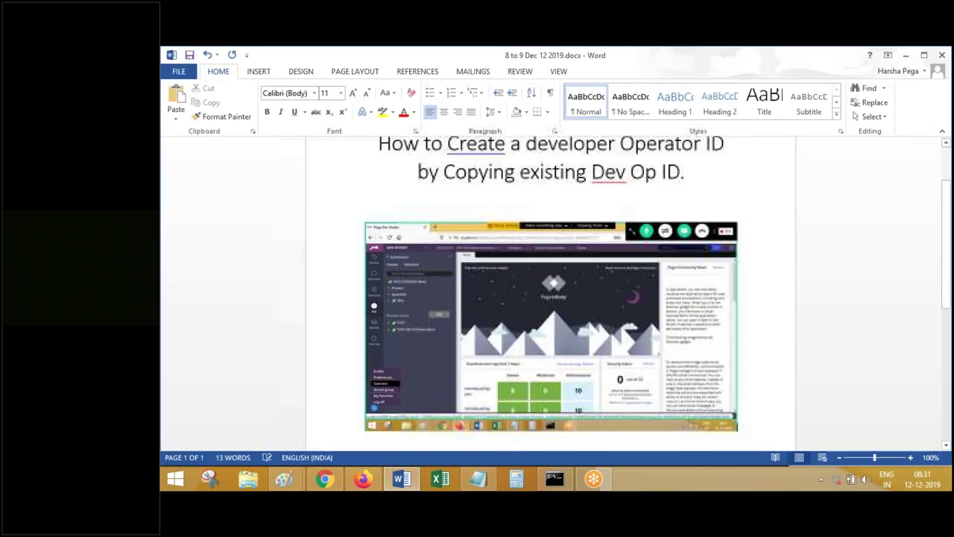
{"action": "left_click", "coordinate": [397, 483]}
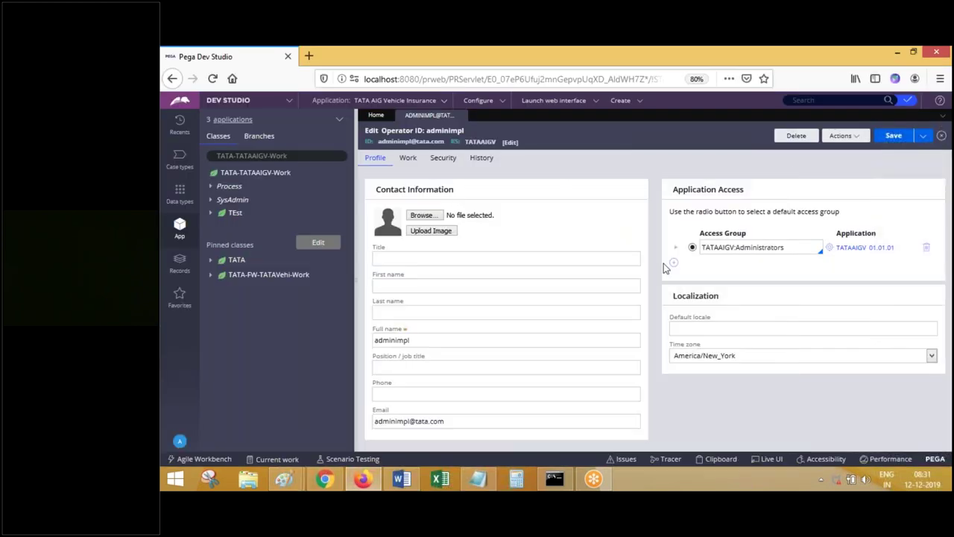
{"action": "left_click", "coordinate": [401, 480]}
{"action": "left_click", "coordinate": [401, 479]}
{"action": "left_click", "coordinate": [391, 254]}
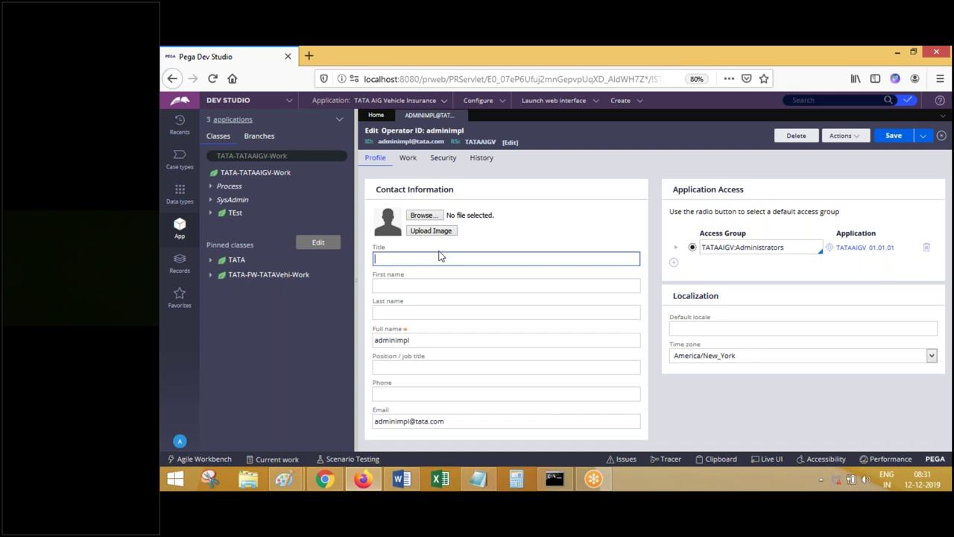
- Expand the operator's Save dropdown and paste its screenshot into Word with the note 'Save as'
{"action": "left_click", "coordinate": [922, 137]}
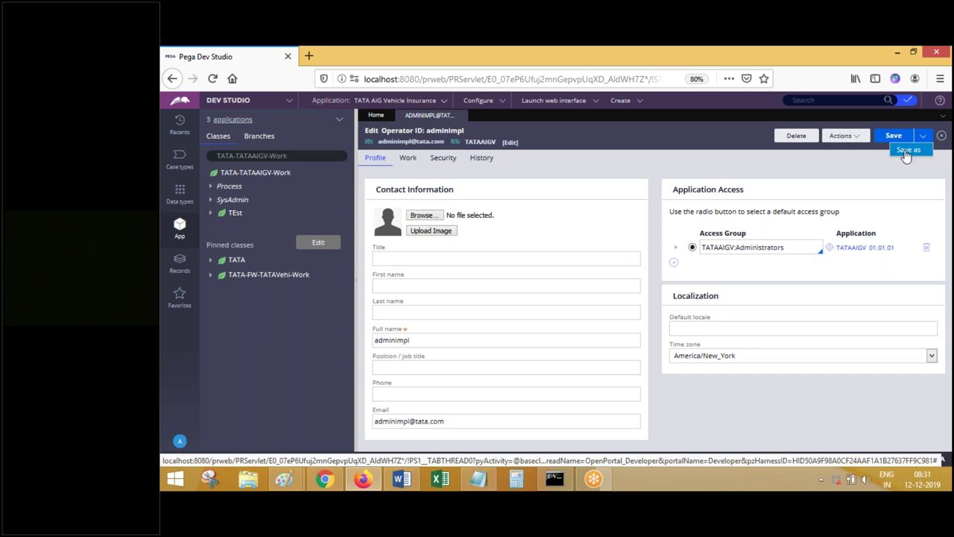
{"action": "left_click", "coordinate": [906, 151]}
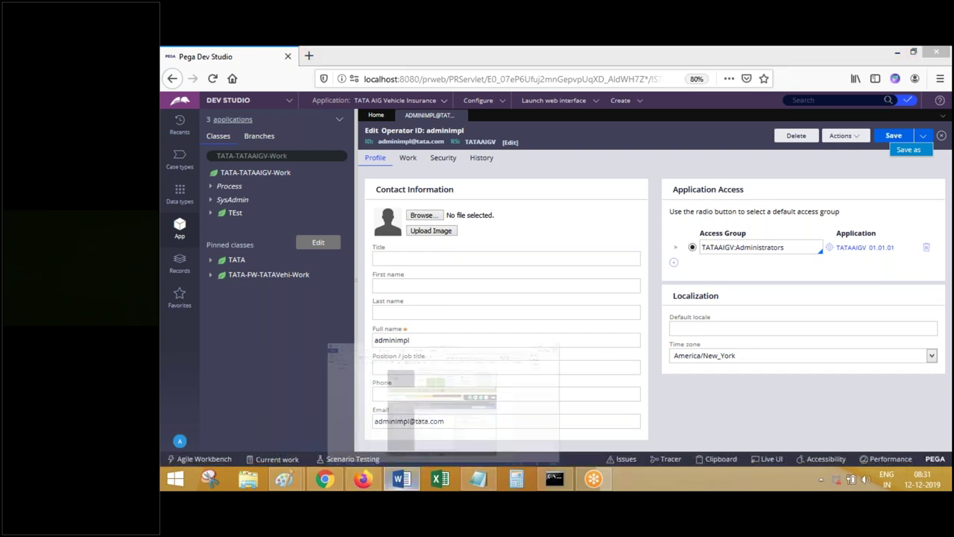
{"action": "key", "text": "alt+Tab"}
{"action": "key", "text": "ctrl+v"}
{"action": "type", "text": "Save as"}
{"action": "key", "text": "Return"}
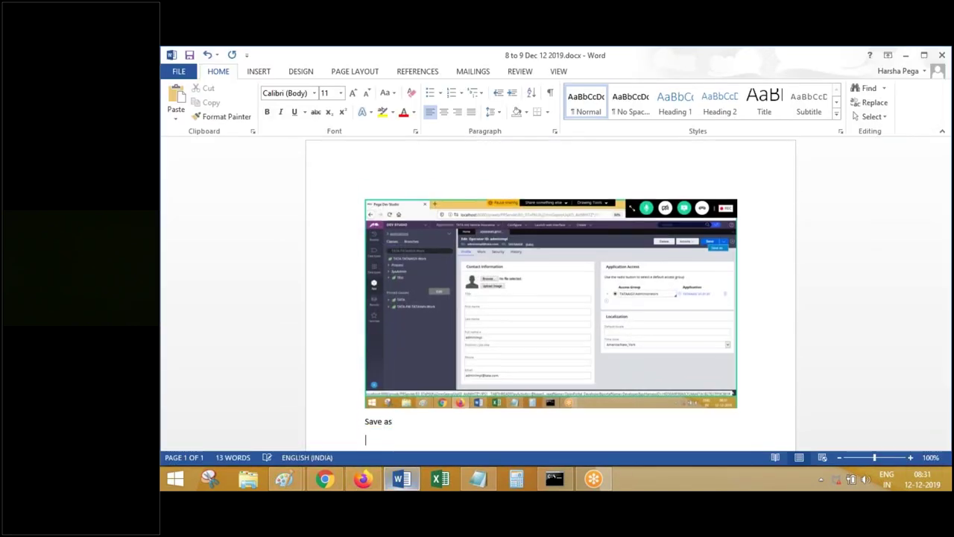
- Complete the note as 'Save as to create new one' and choose Save as in Pega
{"action": "left_click", "coordinate": [422, 407]}
{"action": "type", "text": "to create new one"}
{"action": "key", "text": "Return"}
{"action": "left_click", "coordinate": [362, 478]}
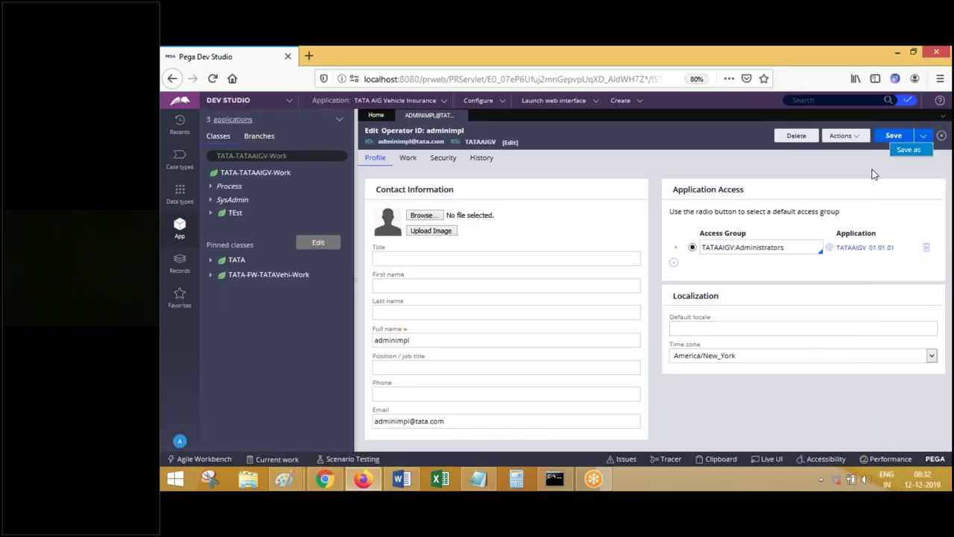
{"action": "left_click", "coordinate": [909, 149]}
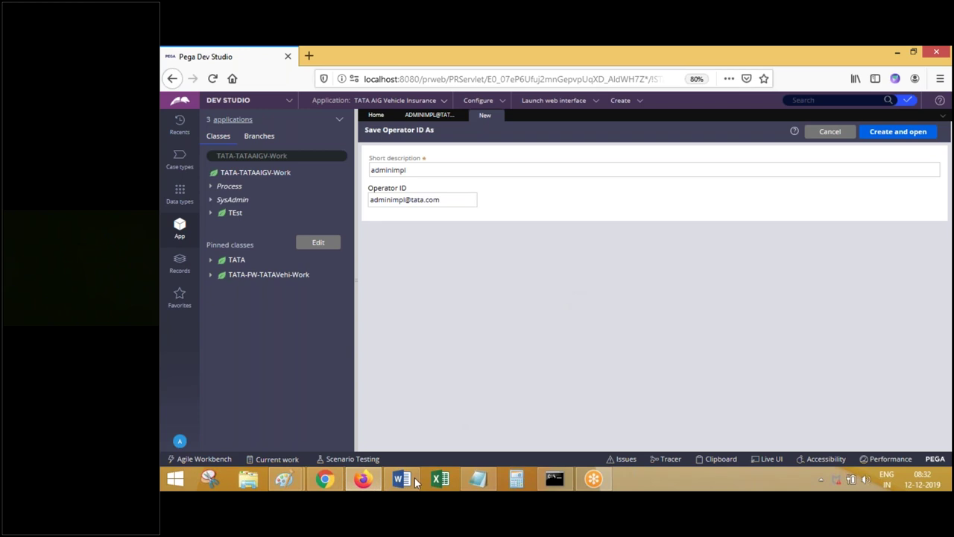
- Set the copy's short description to 'TATADevOps' and paste the same value as its operator ID
{"action": "left_click", "coordinate": [401, 479]}
{"action": "scroll", "coordinate": [537, 298], "scroll_direction": "down", "scroll_amount": 5}
{"action": "left_click", "coordinate": [362, 478]}
{"action": "double_click", "coordinate": [414, 171]}
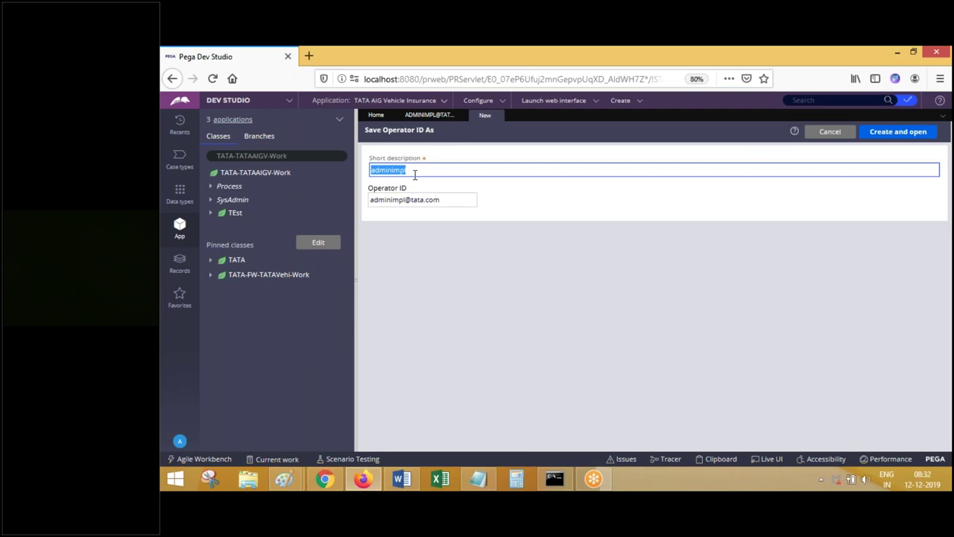
{"action": "left_click_drag", "start_coordinate": [403, 201], "coordinate": [444, 201]}
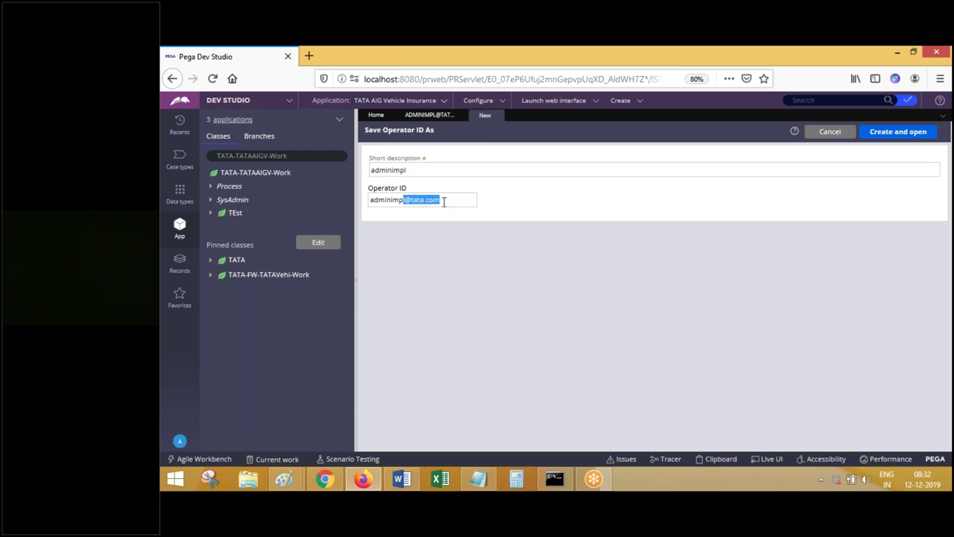
{"action": "double_click", "coordinate": [406, 172]}
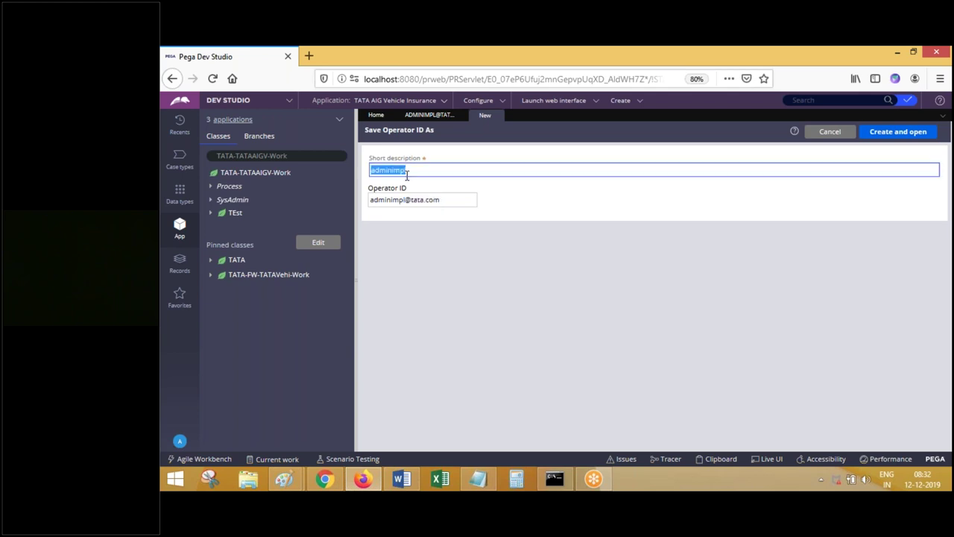
{"action": "type", "text": "TATADevOp"}
{"action": "type", "text": "s"}
{"action": "double_click", "coordinate": [406, 171]}
{"action": "triple_click", "coordinate": [452, 200]}
{"action": "type", "text": "TATADevOp2"}
{"action": "double_click", "coordinate": [452, 200]}
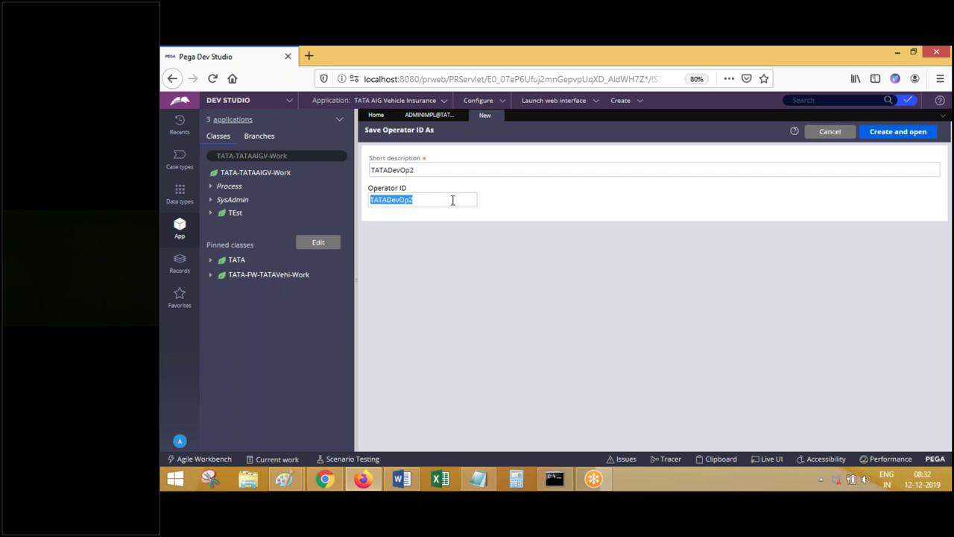
- Create and open the copied operator, then start entering 'Develo' as its first name
{"action": "left_click", "coordinate": [891, 131]}
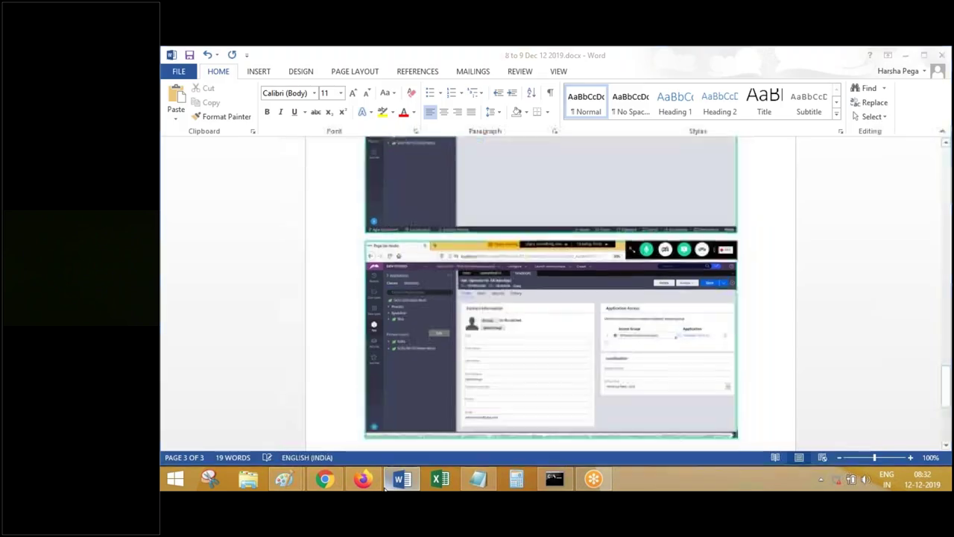
{"action": "left_click", "coordinate": [467, 251]}
{"action": "key", "text": "Tab"}
{"action": "type", "text": "Develo"}
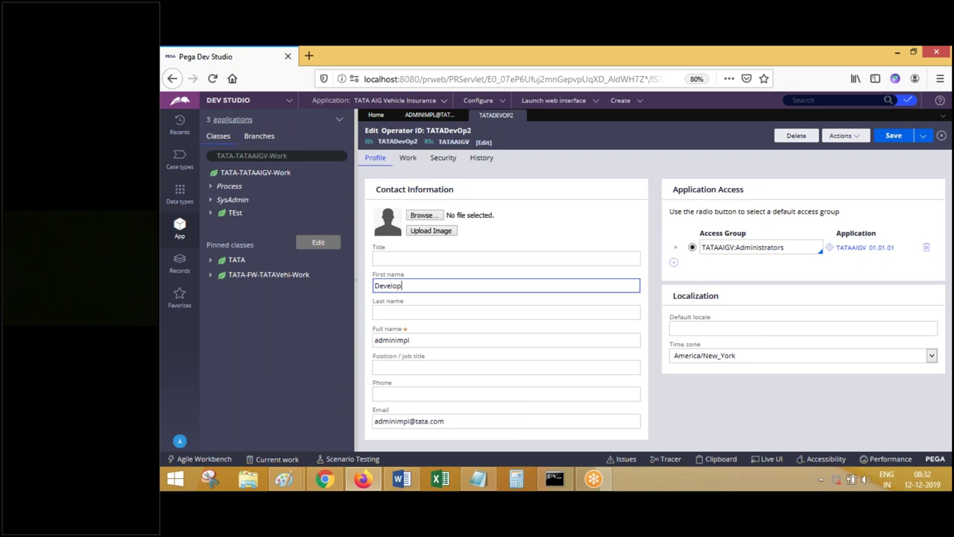
- Copy the first name Developer2 into the Full name and Email fields and save the operator record
{"action": "key", "text": "ctrl+a"}
{"action": "key", "text": "ctrl+c"}
{"action": "left_click", "coordinate": [421, 341]}
{"action": "key", "text": "ctrl+a"}
{"action": "key", "text": "ctrl+v"}
{"action": "left_click", "coordinate": [454, 422]}
{"action": "key", "text": "ctrl+a"}
{"action": "key", "text": "ctrl+v"}
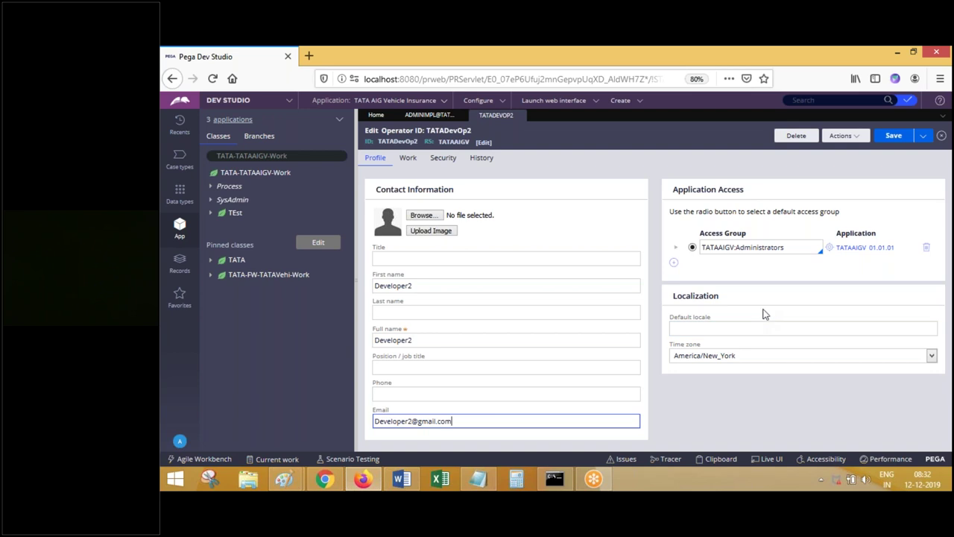
{"action": "left_click", "coordinate": [420, 339]}
{"action": "key", "text": "ctrl+a"}
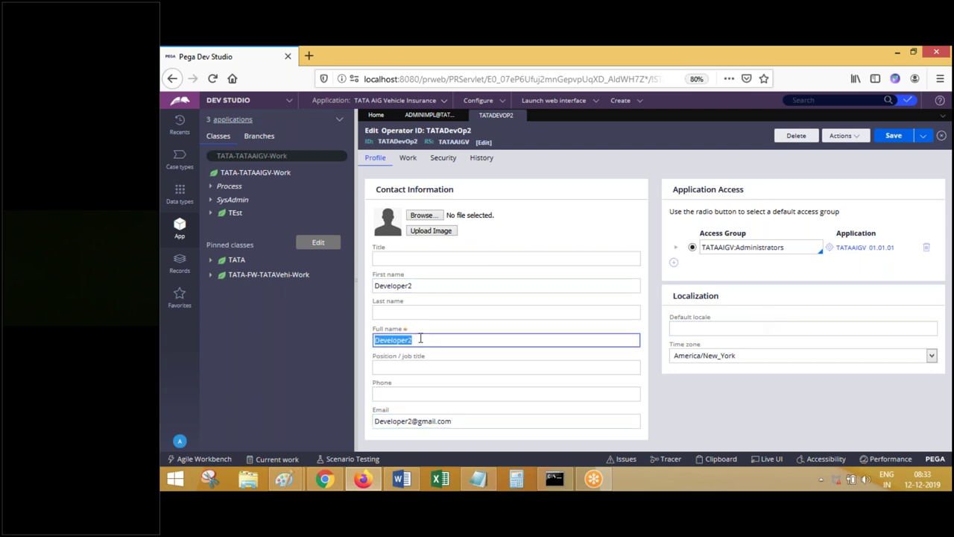
{"action": "left_click", "coordinate": [894, 136]}
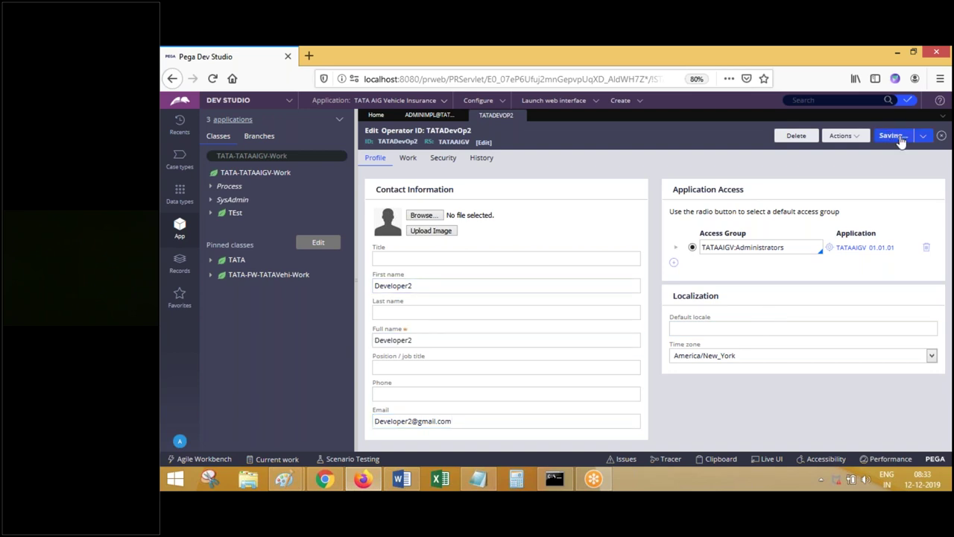
- Note 'Save. Done.' in the Word document and return to the browser
{"action": "left_click", "coordinate": [403, 480]}
{"action": "type", "text": "Save. Done."}
{"action": "key", "text": "Return"}
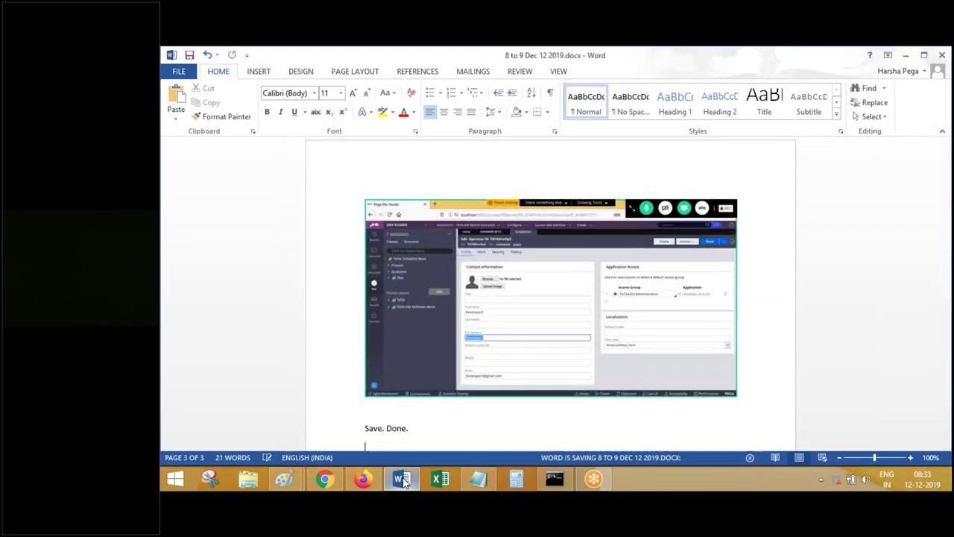
{"action": "left_click", "coordinate": [362, 479]}
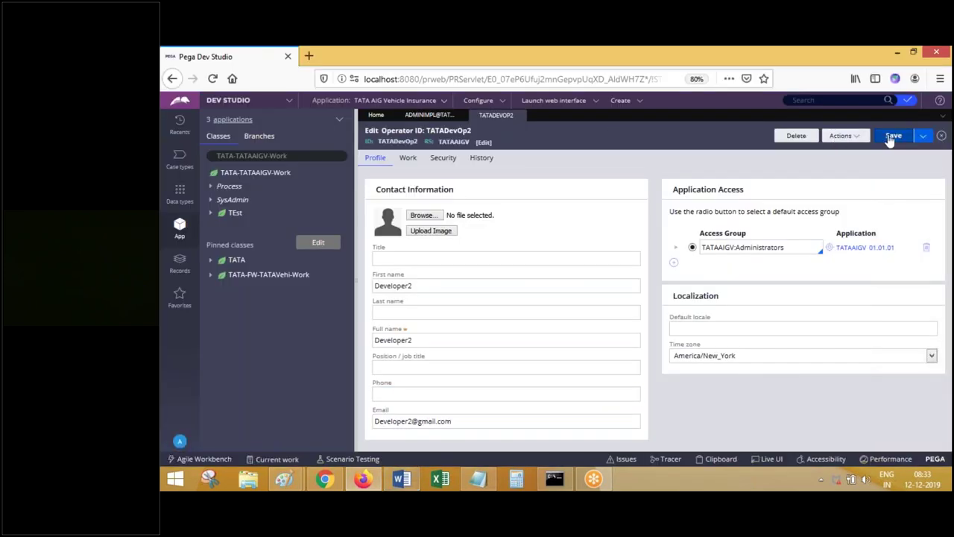
- Close the TATADEVOP2 and adminimpl tabs and bring the Dev Studio Home page back from the desktop
{"action": "left_click", "coordinate": [520, 117]}
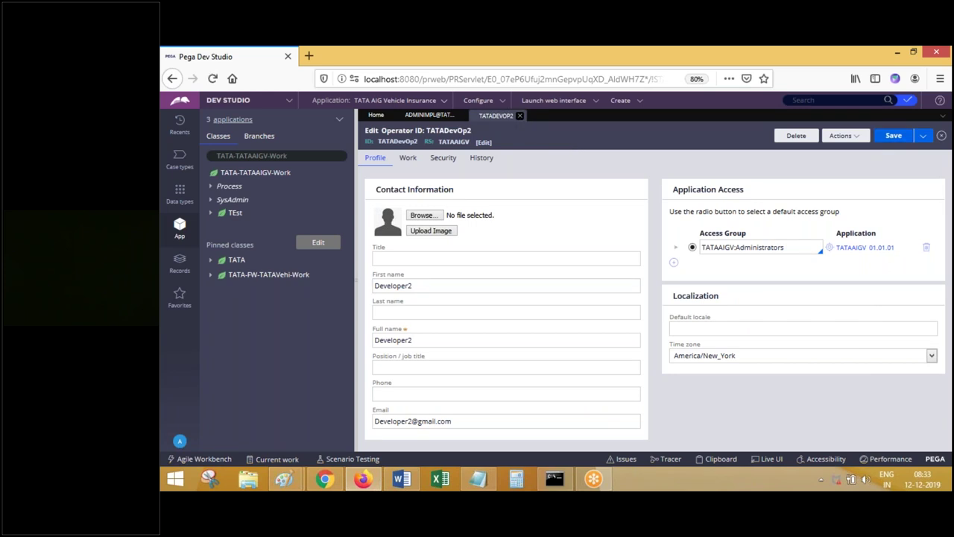
{"action": "left_click", "coordinate": [463, 116]}
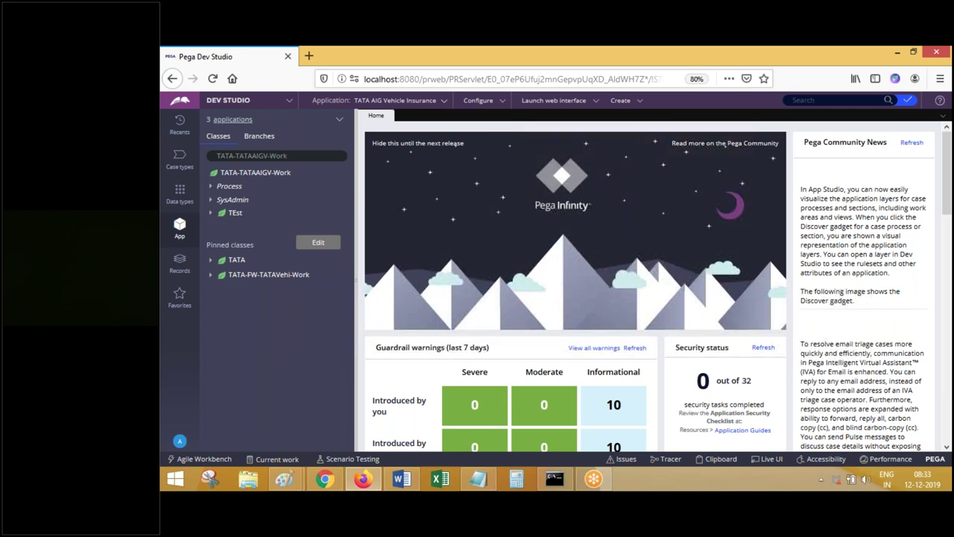
{"action": "key", "text": "super+d"}
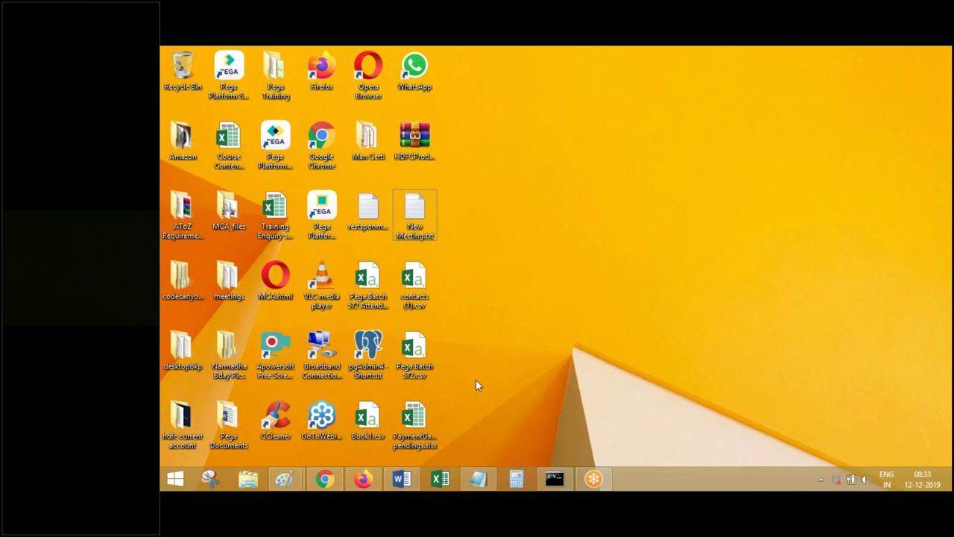
{"action": "left_click", "coordinate": [368, 485]}
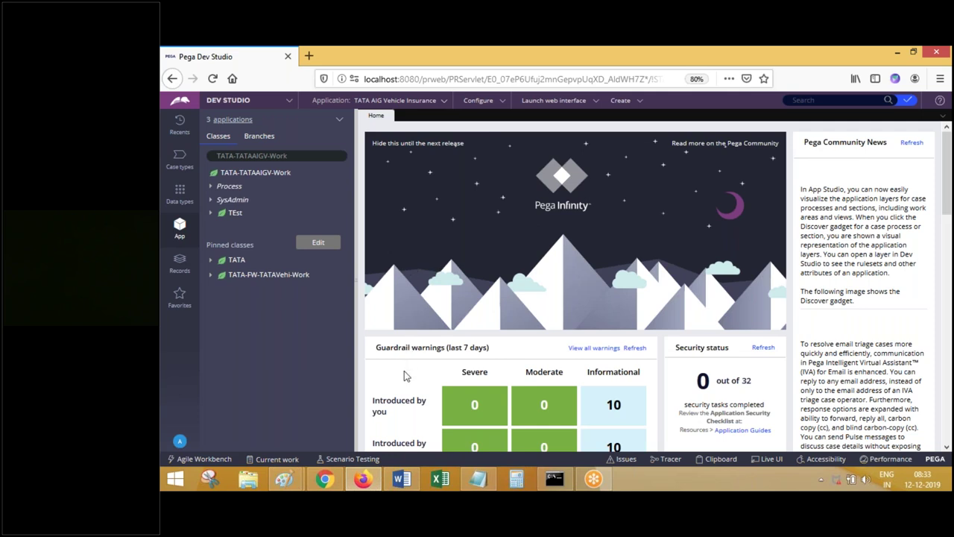
{"action": "right_click", "coordinate": [363, 479]}
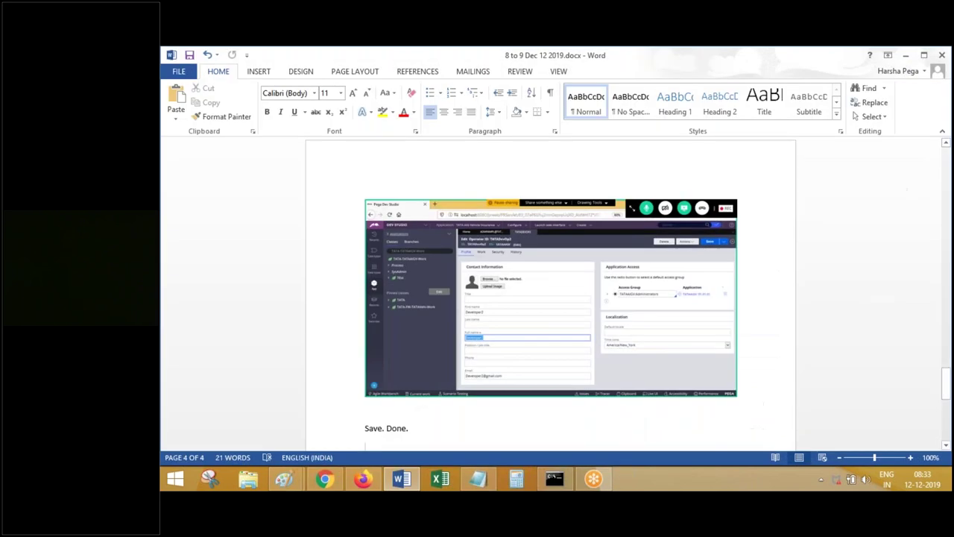
- Add the note 'Login with Operator 2 using private window' in Word and return to Firefox
{"action": "type", "text": "Lo"}
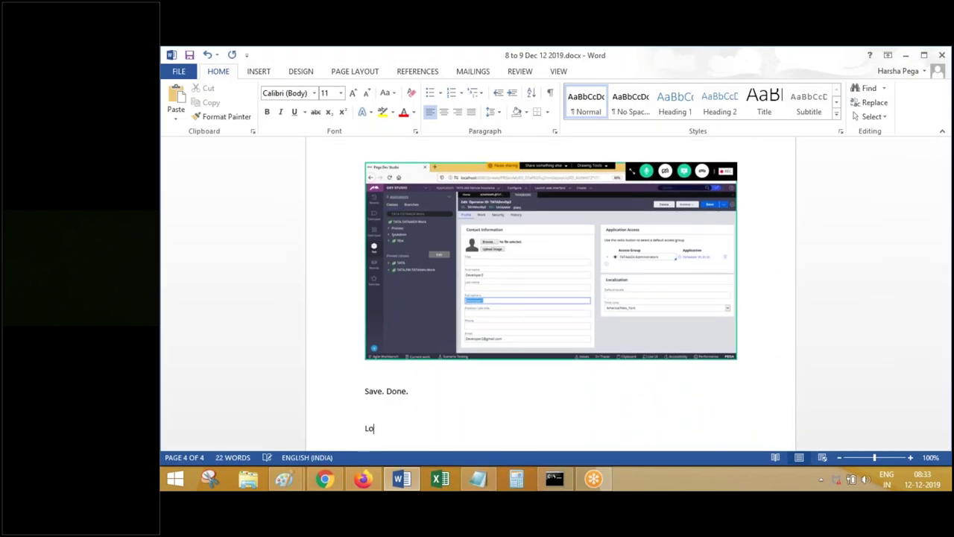
{"action": "type", "text": "gin with Operator 2 using private window"}
{"action": "key", "text": "Return"}
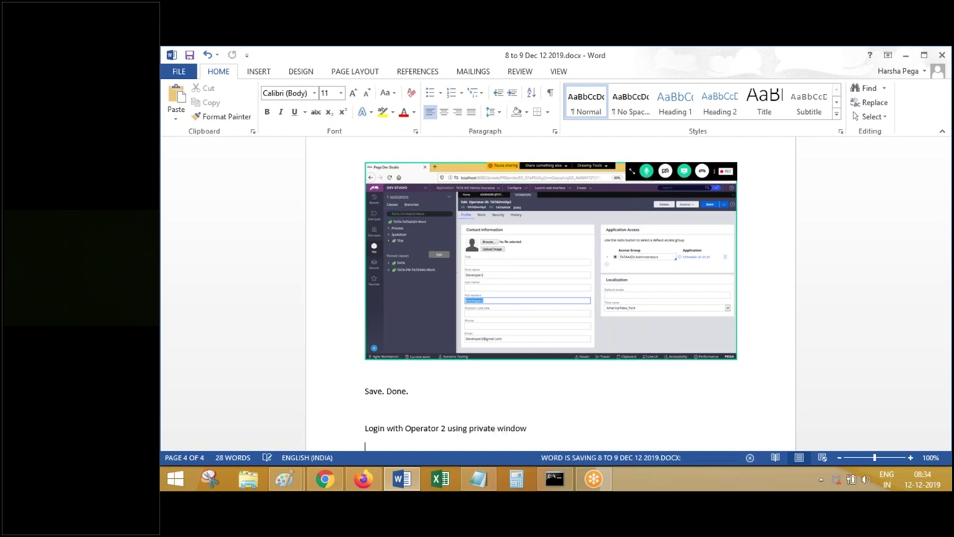
{"action": "left_click", "coordinate": [362, 479]}
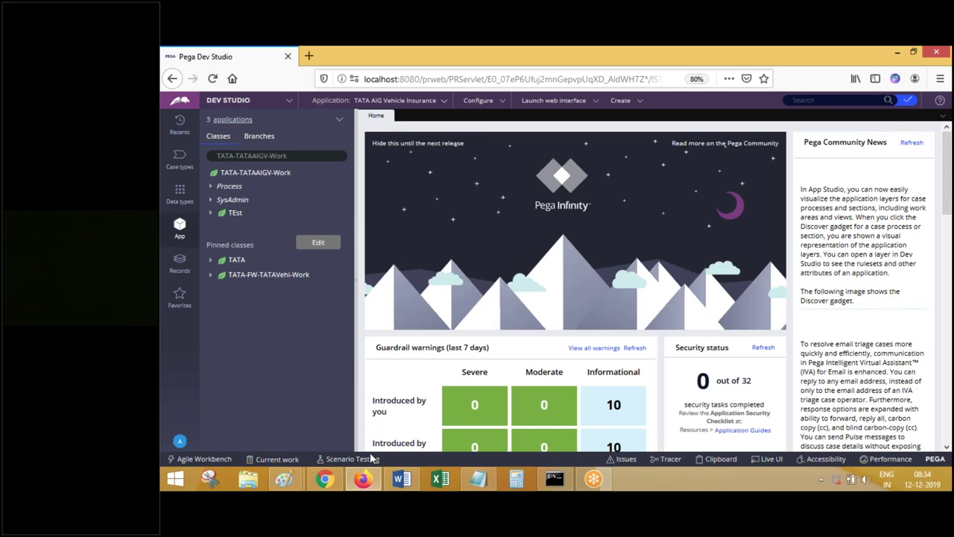
- Open a new private Firefox window from the taskbar icon's menu
{"action": "right_click", "coordinate": [364, 480]}
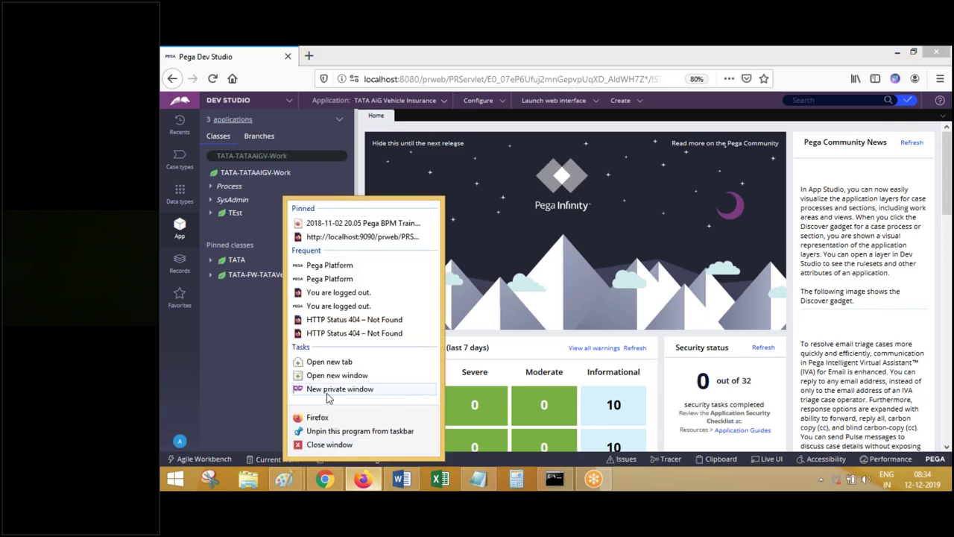
{"action": "left_click", "coordinate": [328, 389]}
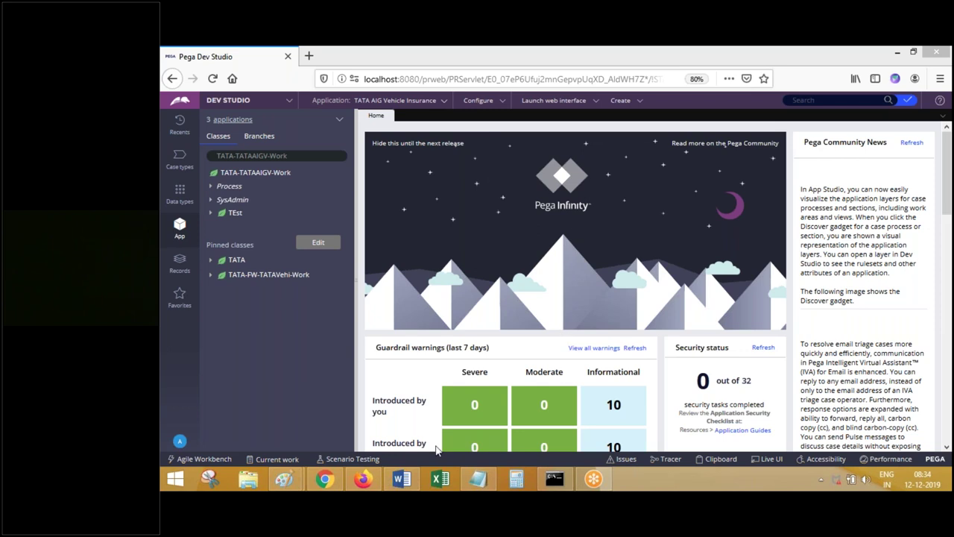
{"action": "mouse_move", "coordinate": [363, 481]}
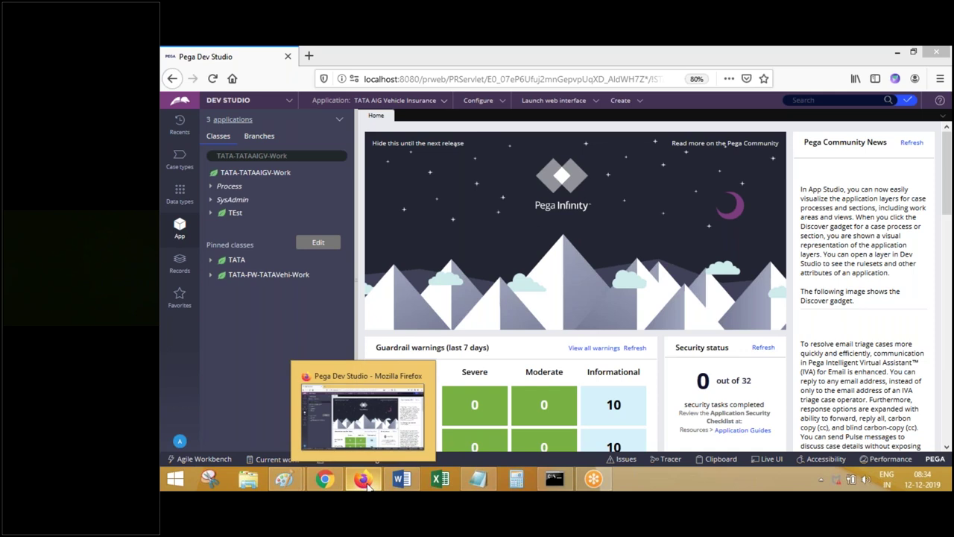
{"action": "right_click", "coordinate": [363, 481]}
{"action": "left_click", "coordinate": [341, 391]}
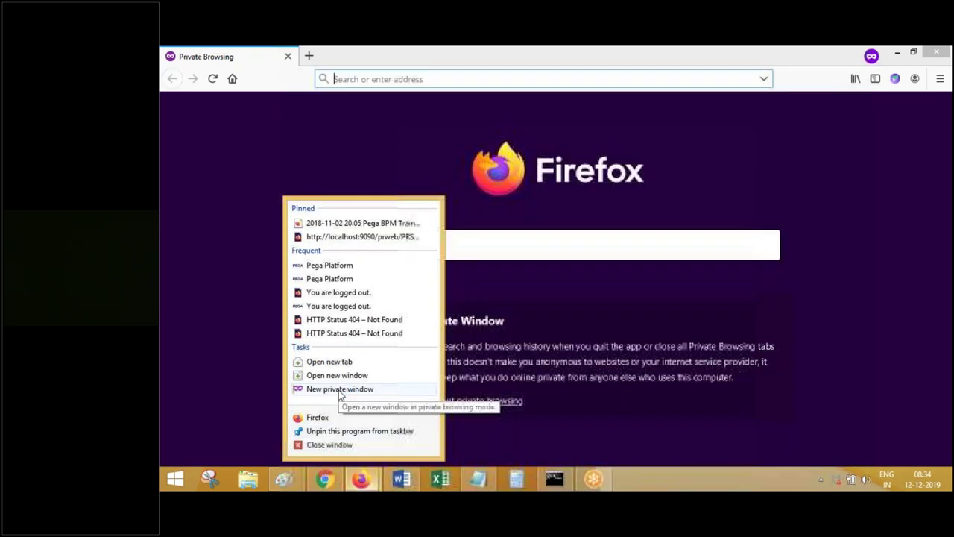
- Copy the Dev Studio address and load it in the private window to reach the Pega login page
{"action": "left_click", "coordinate": [358, 471]}
{"action": "left_click", "coordinate": [343, 426]}
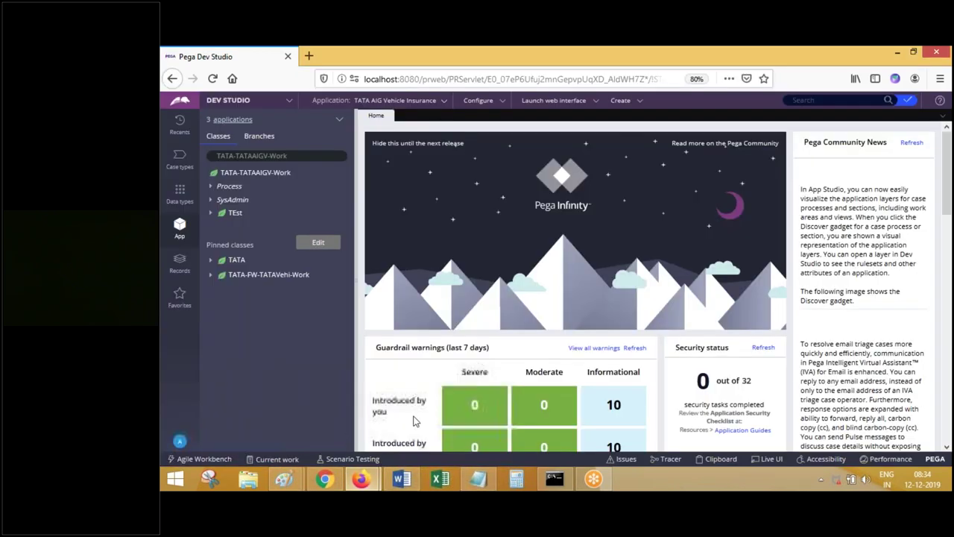
{"action": "left_click", "coordinate": [421, 80]}
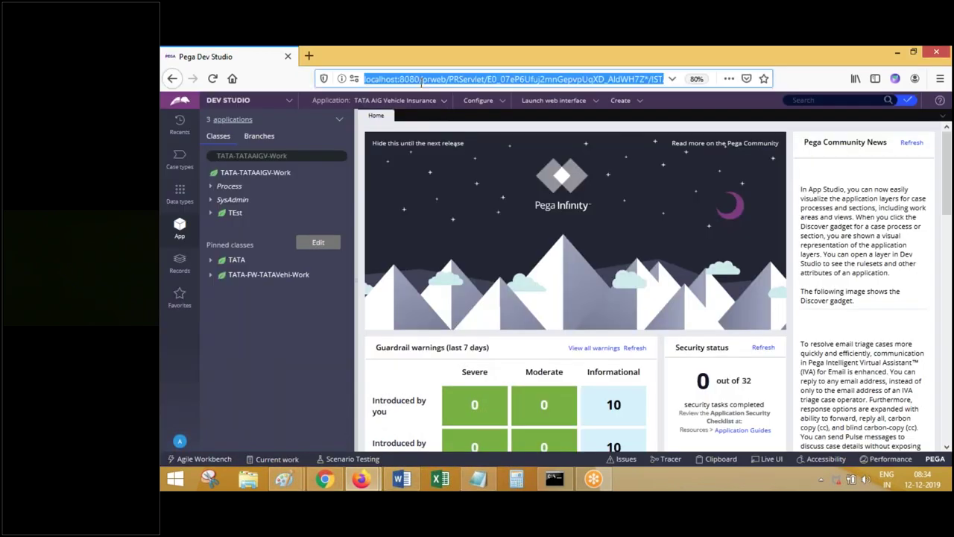
{"action": "left_click", "coordinate": [349, 488]}
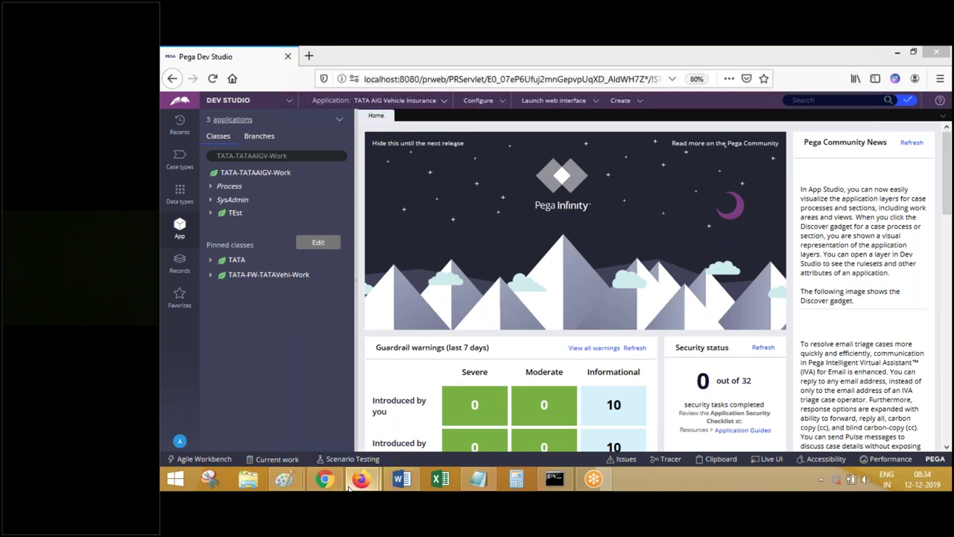
{"action": "left_click", "coordinate": [433, 418]}
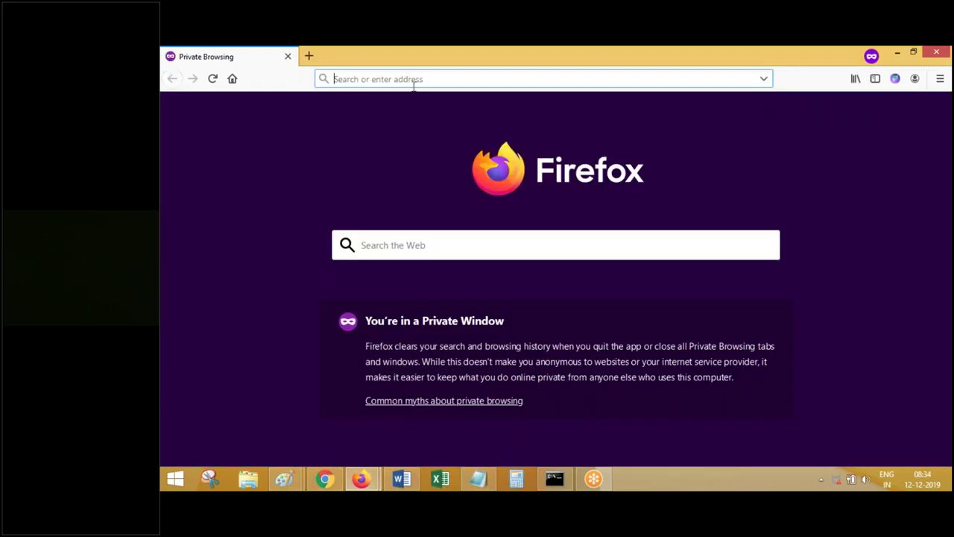
{"action": "key", "text": "ctrl+v"}
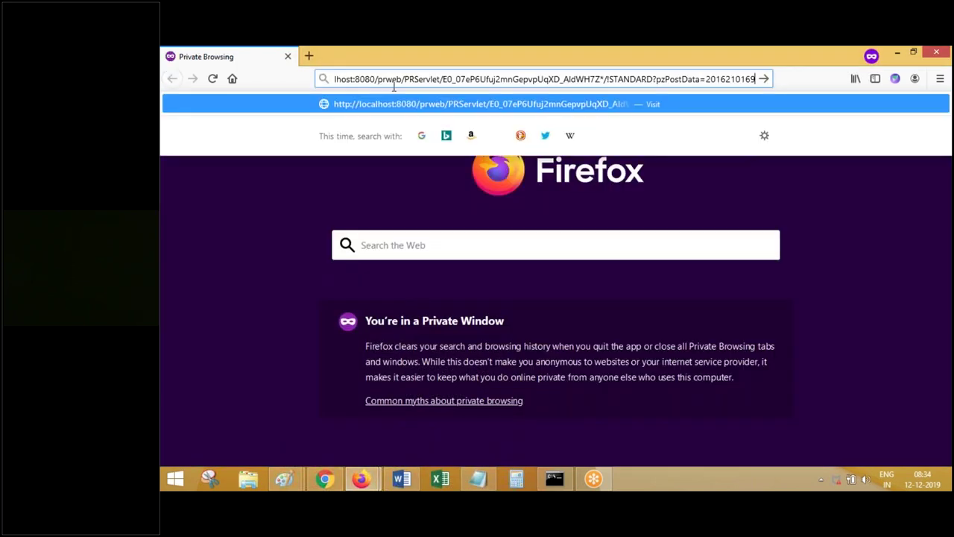
{"action": "key", "text": "Return"}
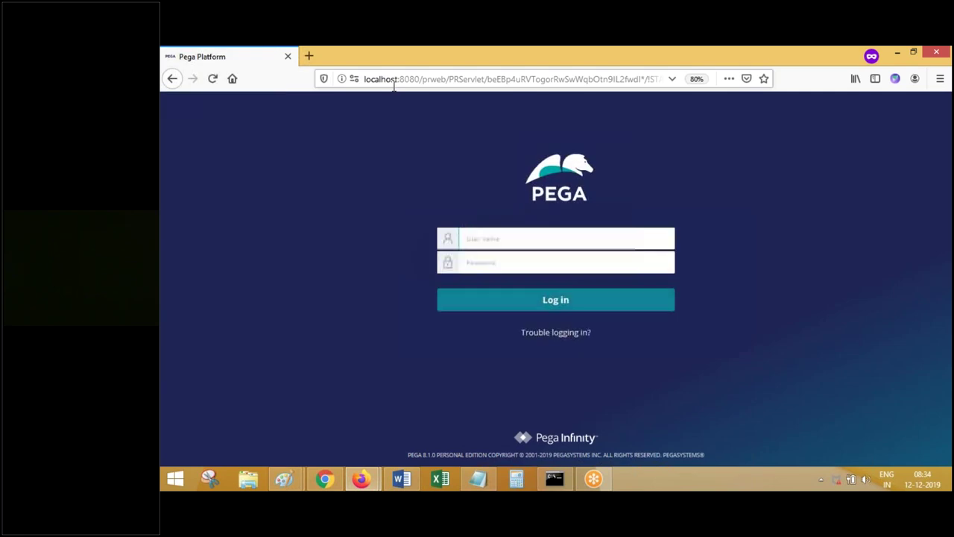
- Load the Pega address in a new tab of the main window, opening Admin Studio beside Dev Studio
{"action": "mouse_move", "coordinate": [361, 478]}
{"action": "left_click", "coordinate": [330, 425]}
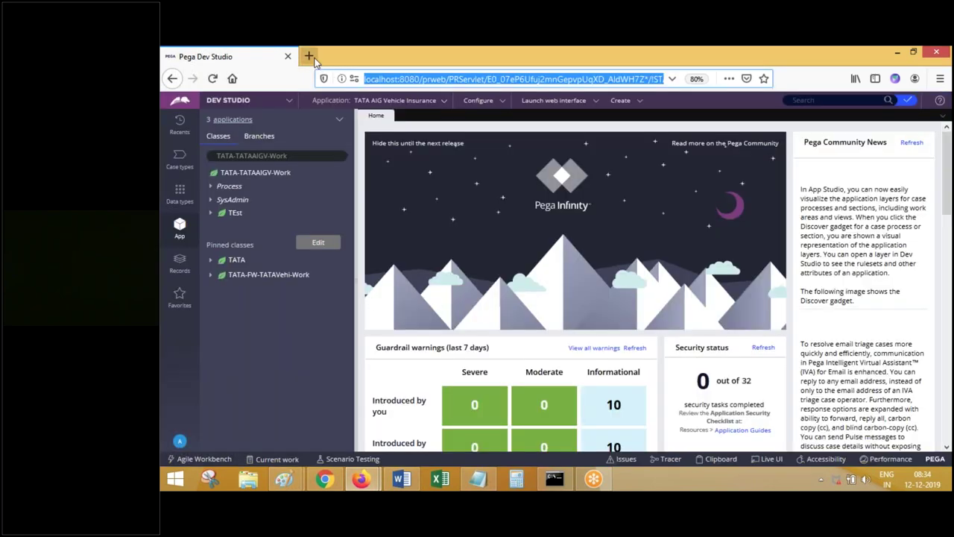
{"action": "left_click", "coordinate": [309, 56]}
{"action": "key", "text": "ctrl+v"}
{"action": "key", "text": "Return"}
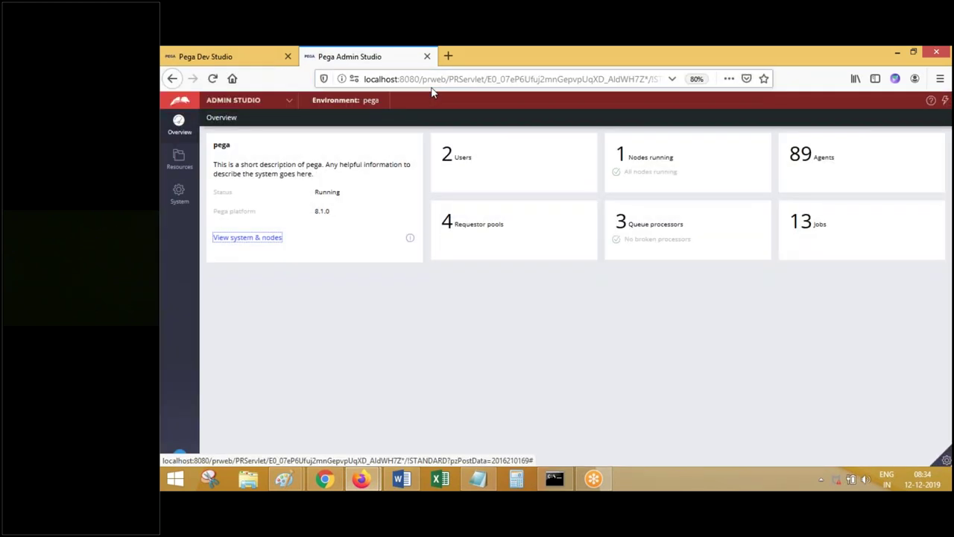
{"action": "left_click", "coordinate": [264, 65]}
{"action": "mouse_move", "coordinate": [361, 478]}
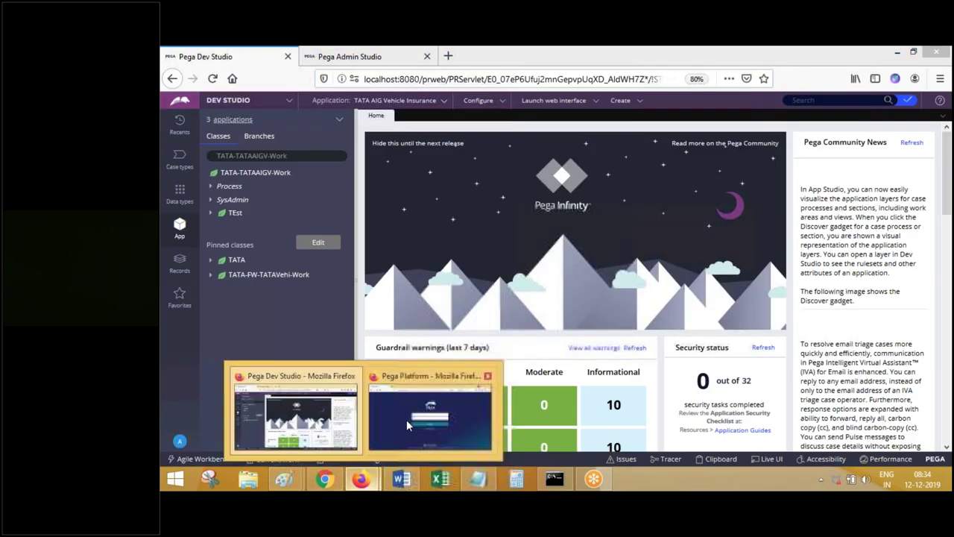
{"action": "left_click", "coordinate": [406, 406]}
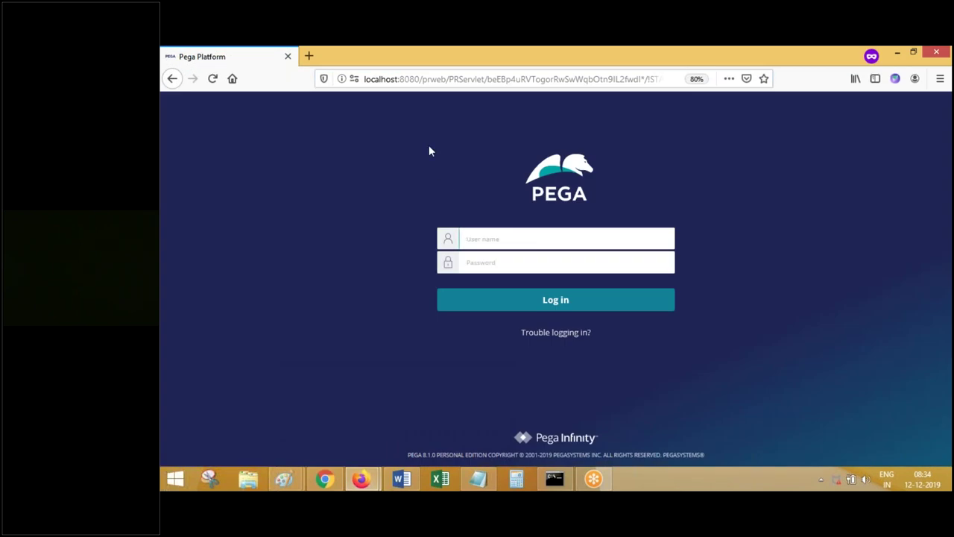
- Log in to Pega Platform as Operator 2 with its user name and password in the private window
{"action": "left_click", "coordinate": [513, 237]}
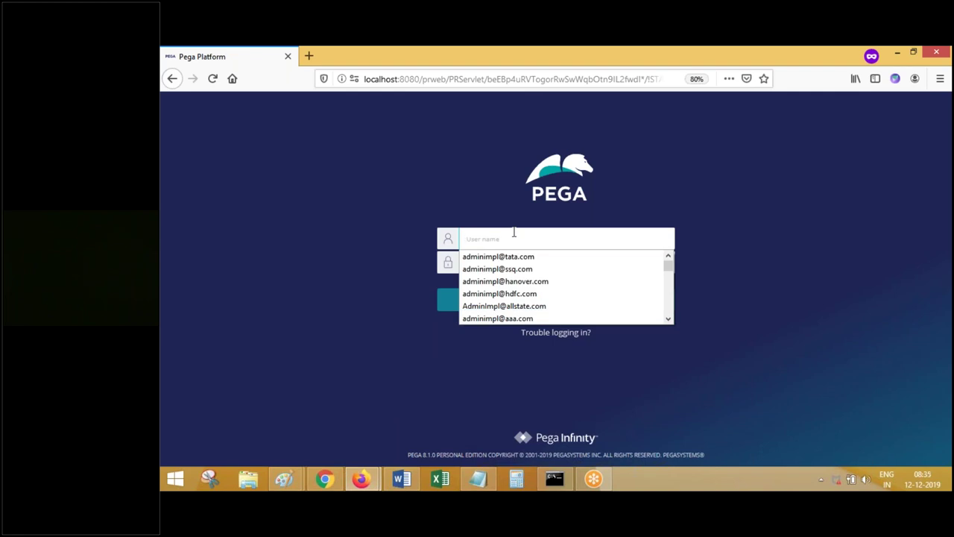
{"action": "type", "text": "ttat"}
{"action": "type", "text": "a"}
{"action": "key", "text": "BackSpace"}
{"action": "key", "text": "BackSpace"}
{"action": "key", "text": "BackSpace"}
{"action": "key", "text": "BackSpace"}
{"action": "type", "text": "a"}
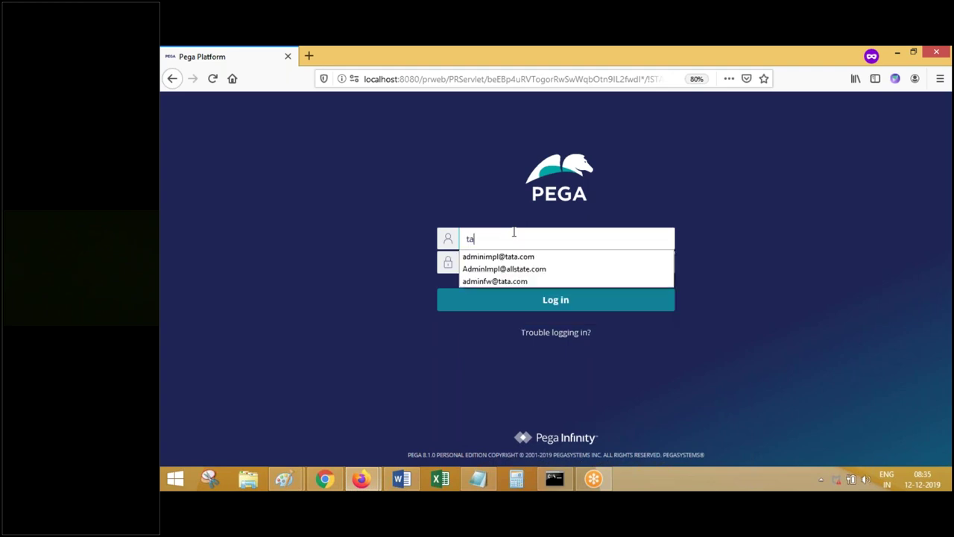
{"action": "type", "text": "tadevop2"}
{"action": "key", "text": "Tab"}
{"action": "type", "text": "r"}
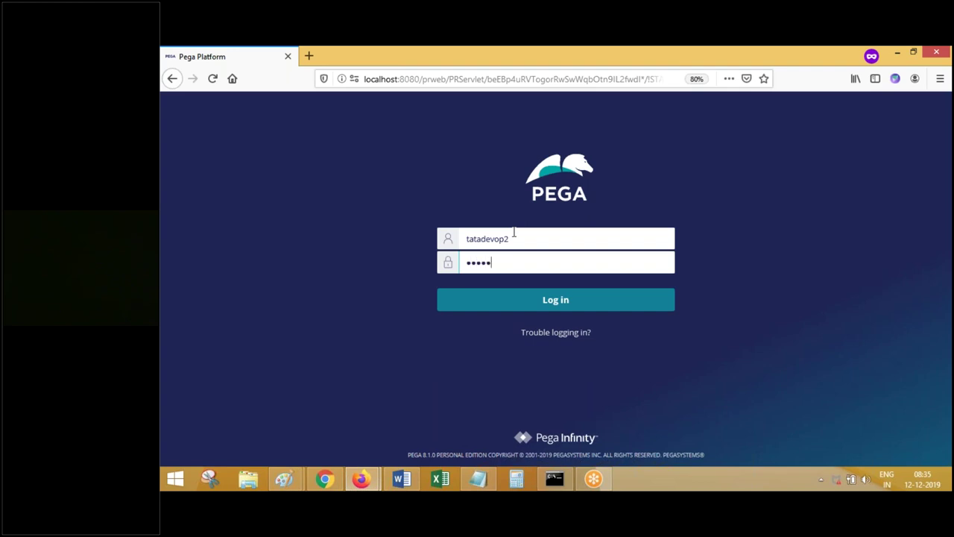
{"action": "left_click", "coordinate": [545, 300]}
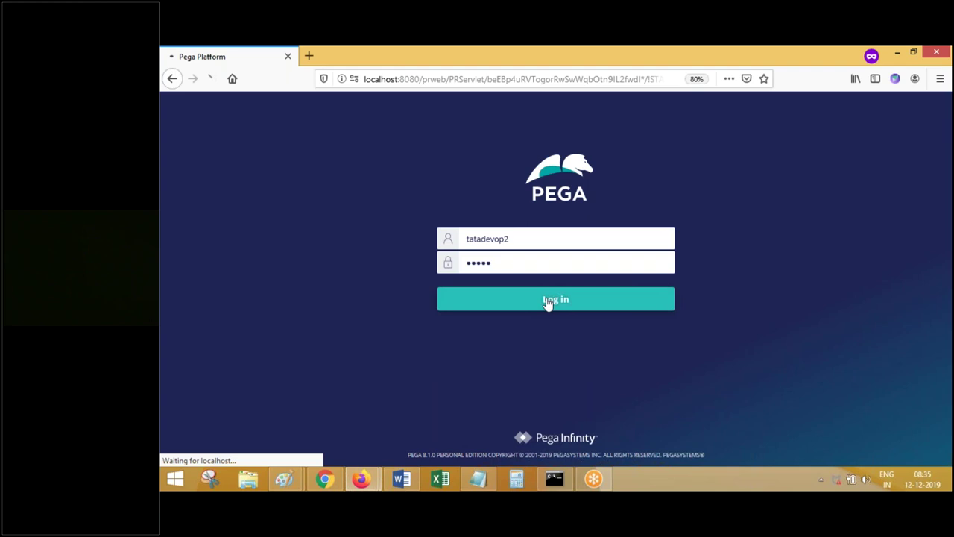
- Paste the login page screenshot into the Word notes and return to the browser
{"action": "left_click", "coordinate": [402, 481]}
{"action": "key", "text": "ctrl+v"}
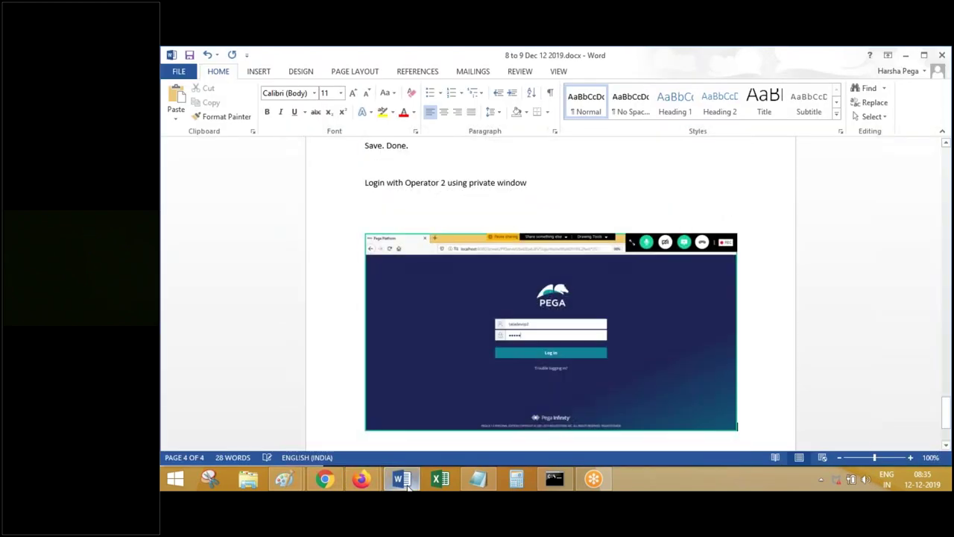
{"action": "left_click", "coordinate": [402, 481]}
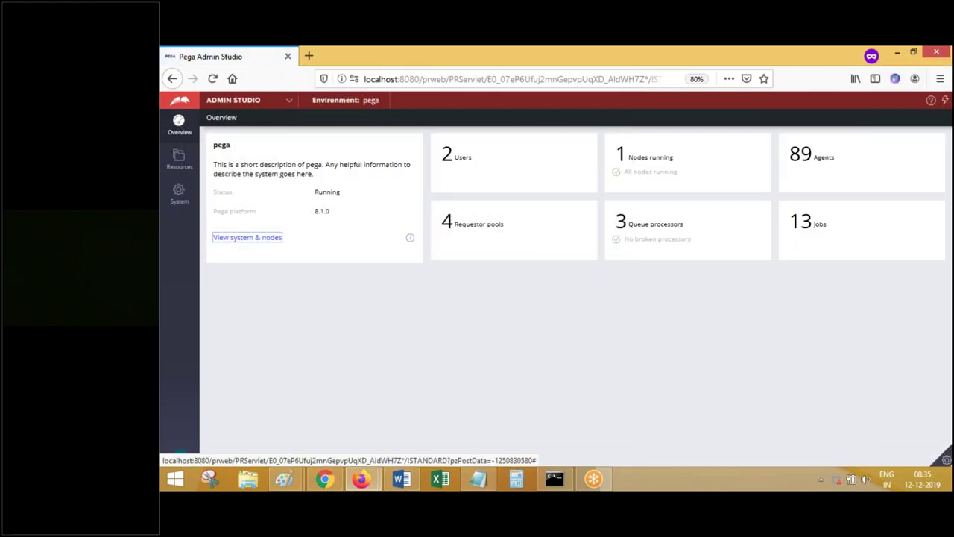
- Switch from Admin Studio to Dev Studio and open TATA > User Interface > Section > CustomerDetailsSec
{"action": "left_click", "coordinate": [233, 100]}
{"action": "left_click", "coordinate": [229, 134]}
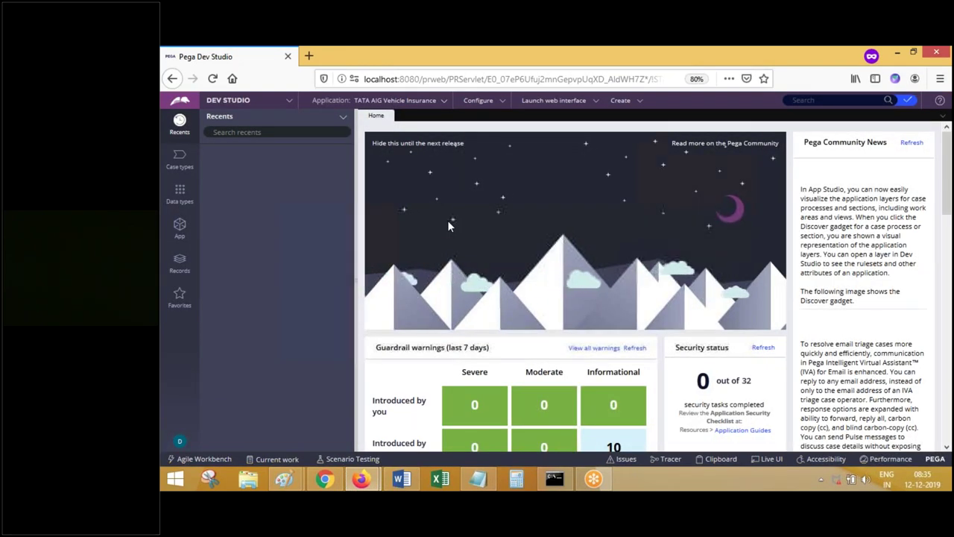
{"action": "left_click", "coordinate": [181, 235]}
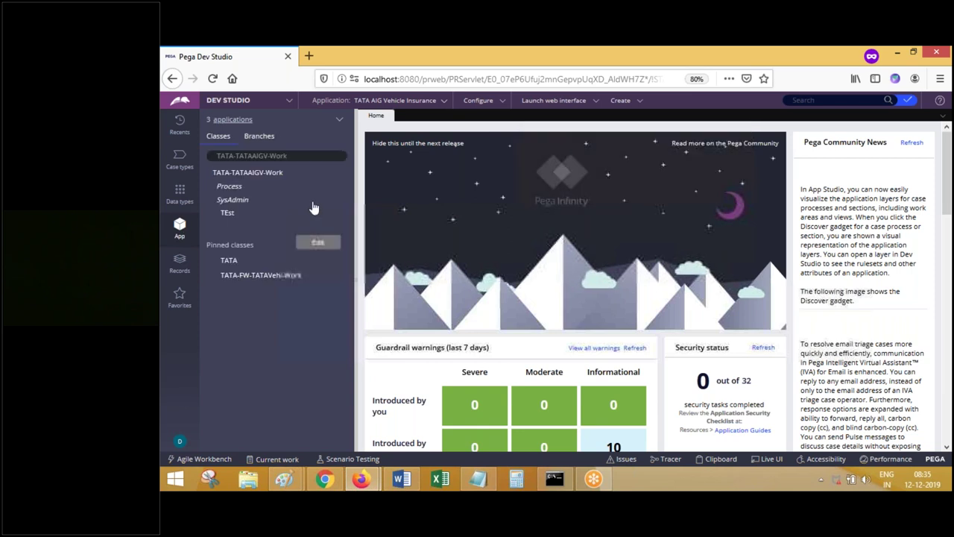
{"action": "left_click", "coordinate": [213, 274]}
{"action": "left_click", "coordinate": [220, 350]}
{"action": "left_click", "coordinate": [228, 365]}
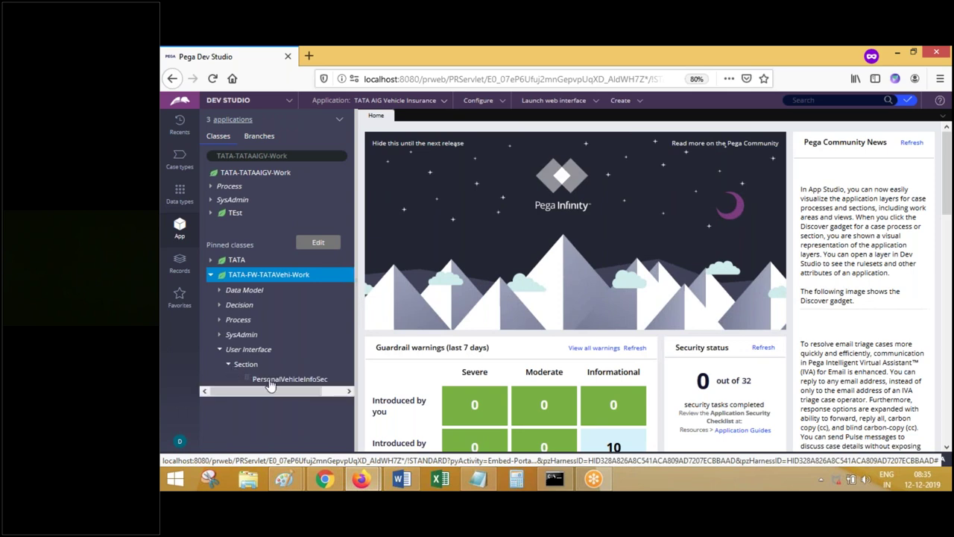
{"action": "left_click", "coordinate": [212, 260]}
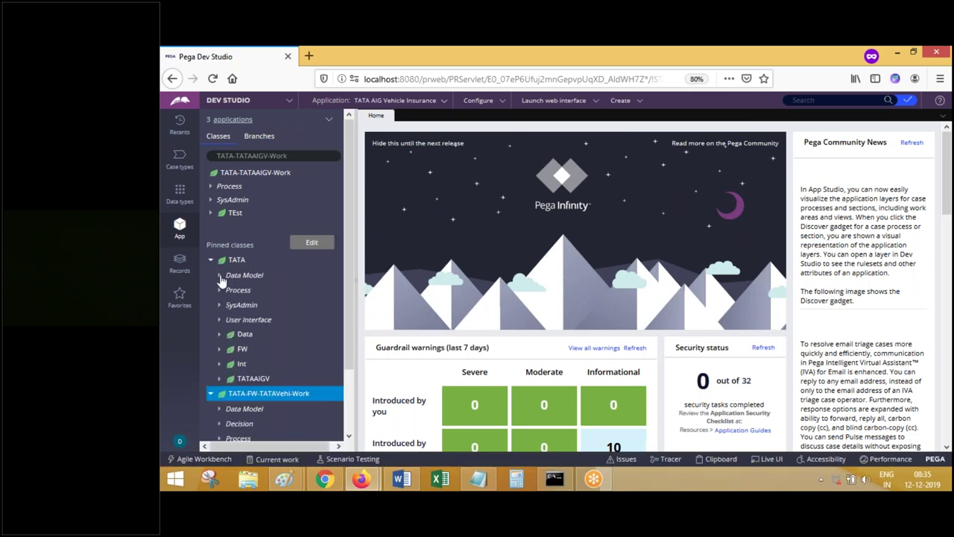
{"action": "left_click", "coordinate": [219, 320]}
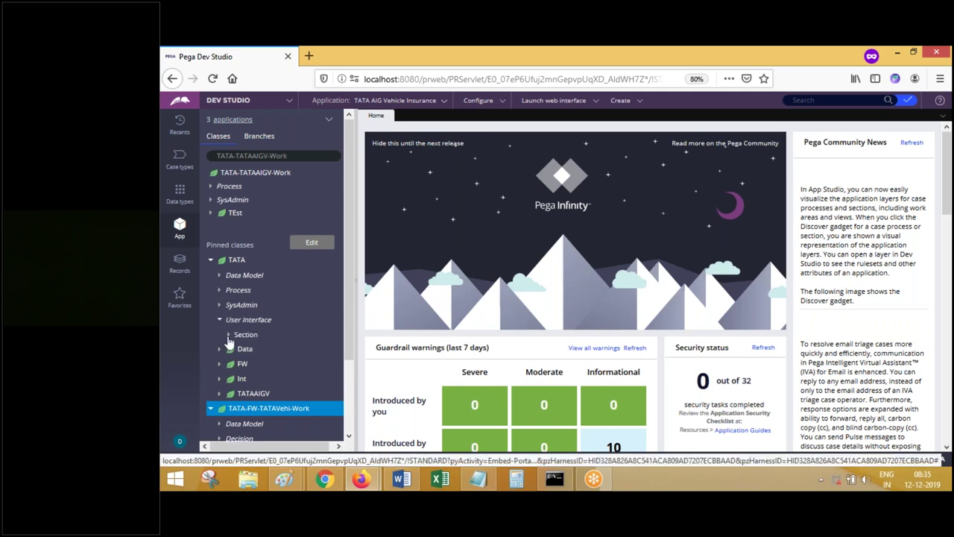
{"action": "left_click", "coordinate": [229, 336]}
{"action": "left_click", "coordinate": [277, 349]}
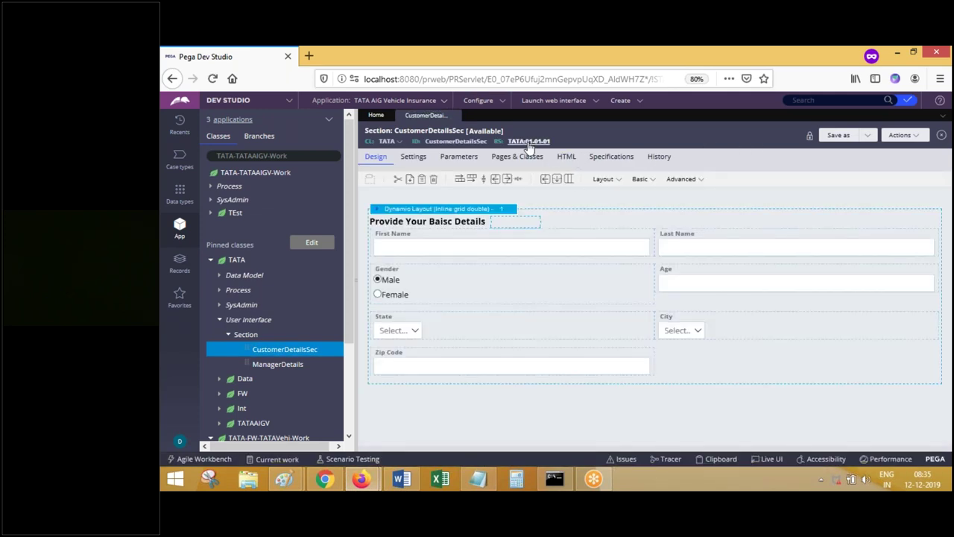
- Save a copy of the section into the TATA Vehicle InsuranceFramework context
{"action": "left_click", "coordinate": [838, 136]}
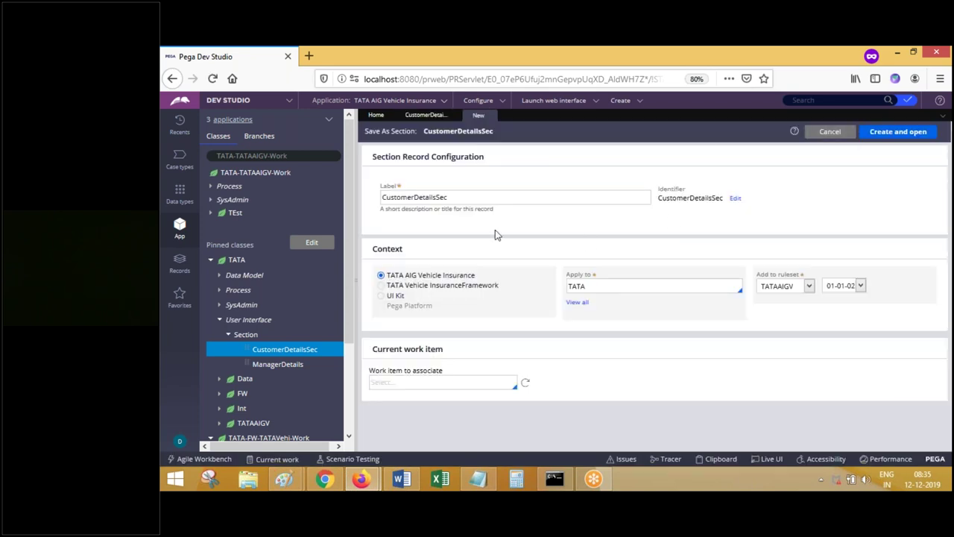
{"action": "left_click", "coordinate": [381, 285]}
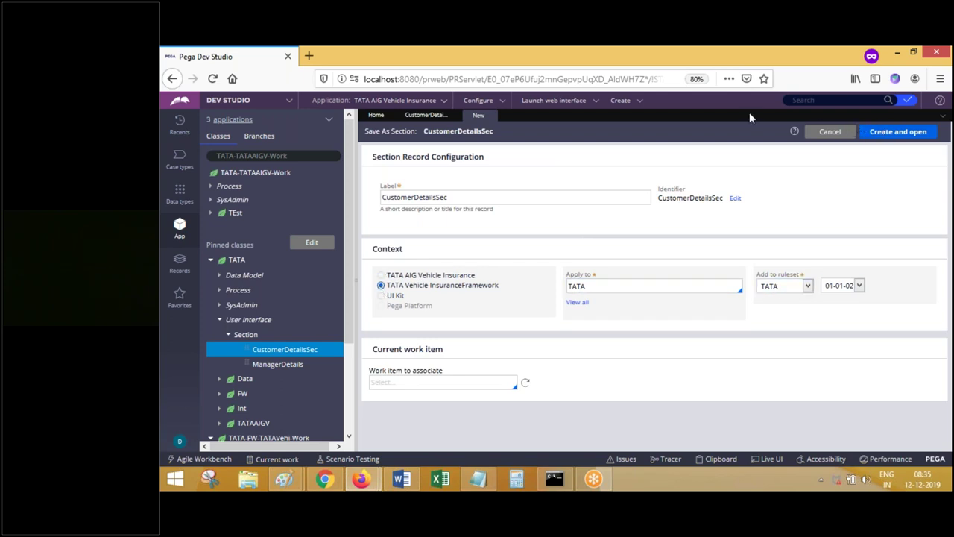
{"action": "left_click", "coordinate": [893, 132]}
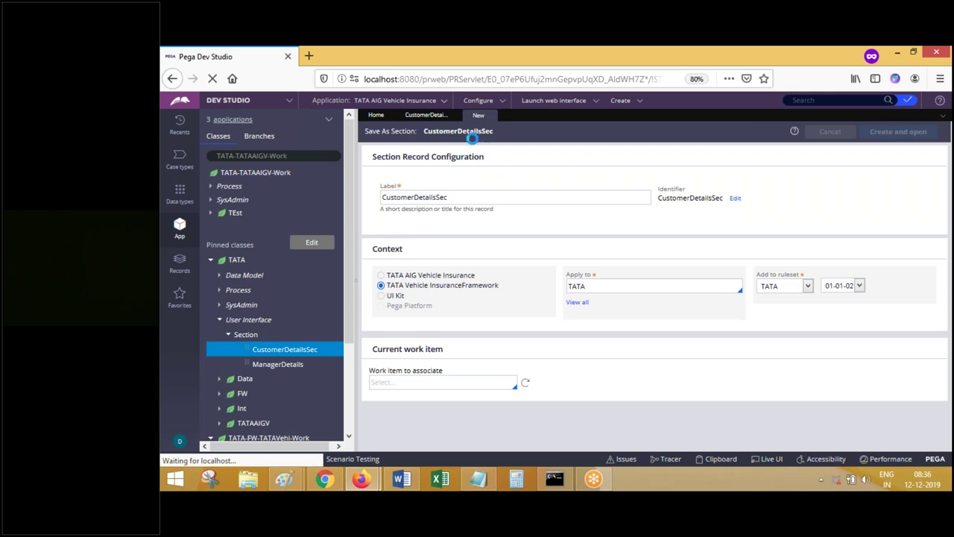
- Save CustomerDetailsSec in the other developer window, then return to the Dev Studio home window
{"action": "mouse_move", "coordinate": [361, 478]}
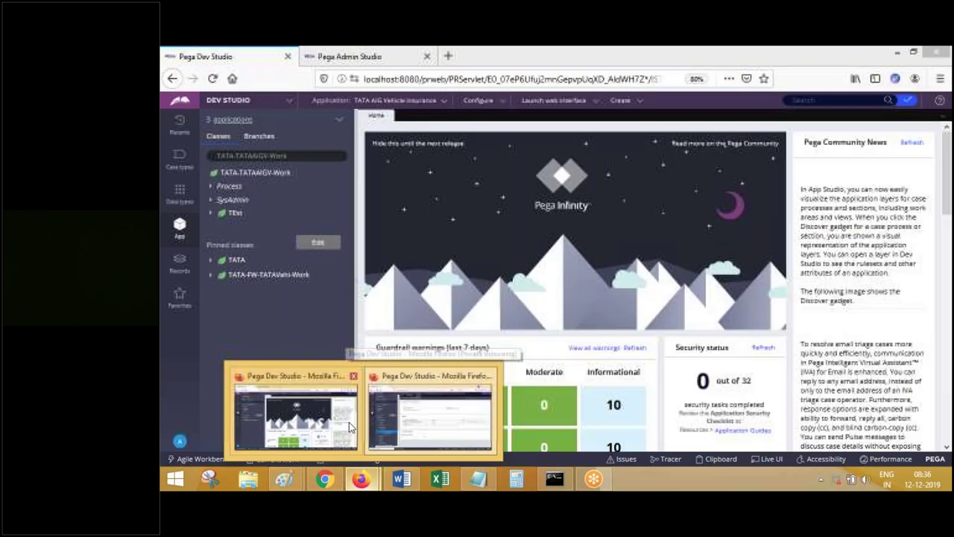
{"action": "left_click", "coordinate": [351, 427]}
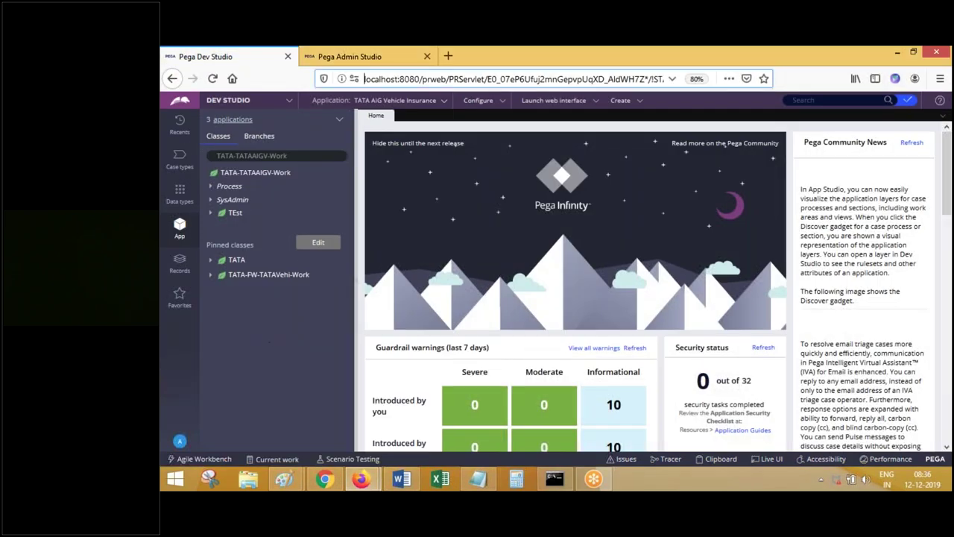
{"action": "mouse_move", "coordinate": [362, 478]}
{"action": "left_click", "coordinate": [436, 417]}
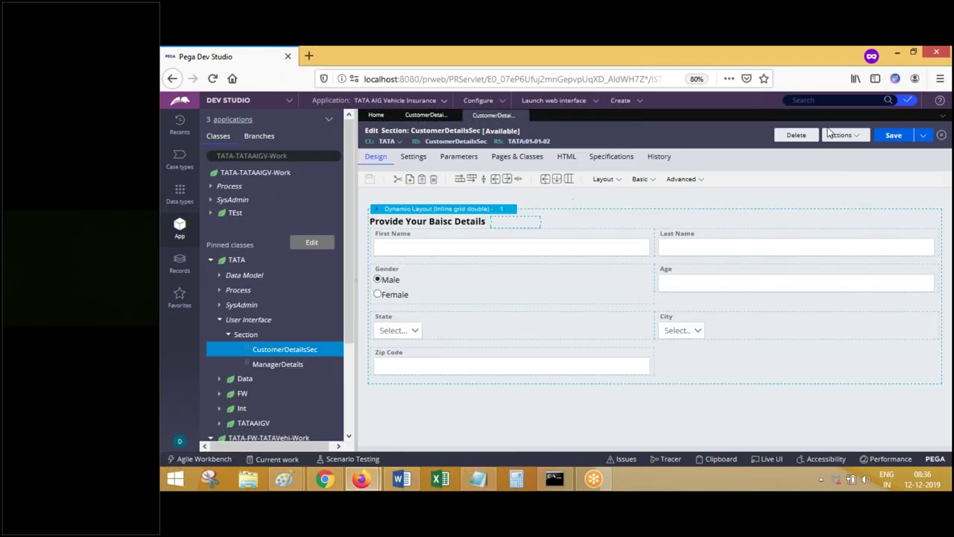
{"action": "left_click", "coordinate": [907, 138]}
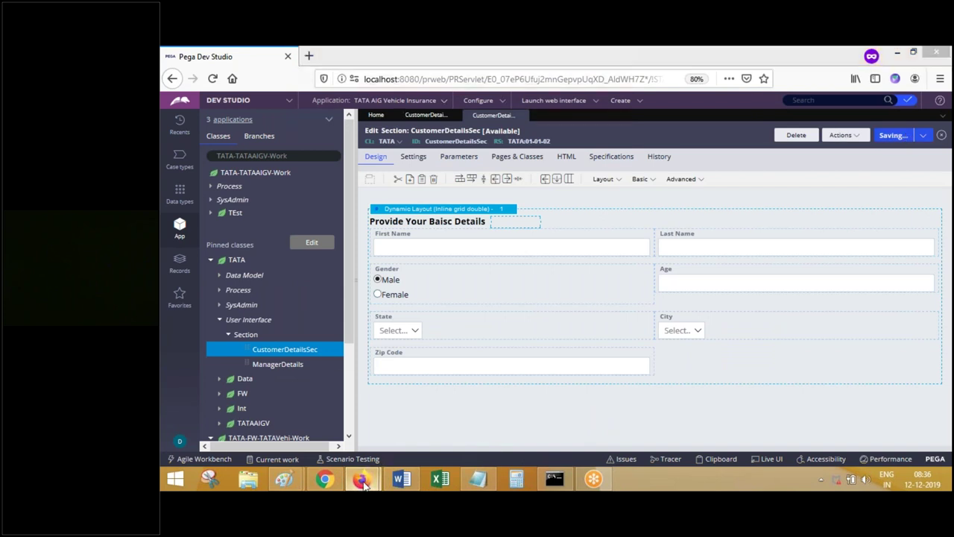
{"action": "left_click", "coordinate": [313, 432]}
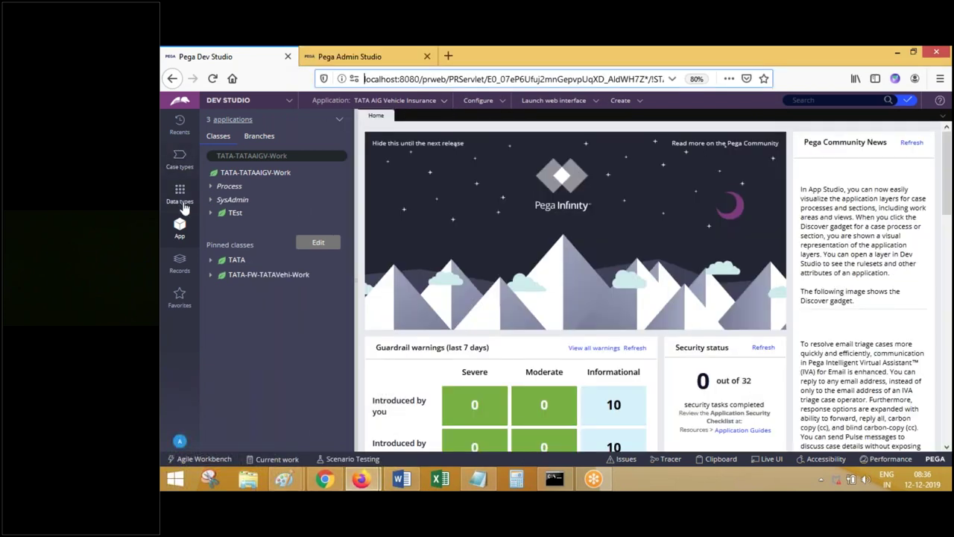
- Reload Dev Studio and close the Pega Admin Studio tab
{"action": "key", "text": "F5"}
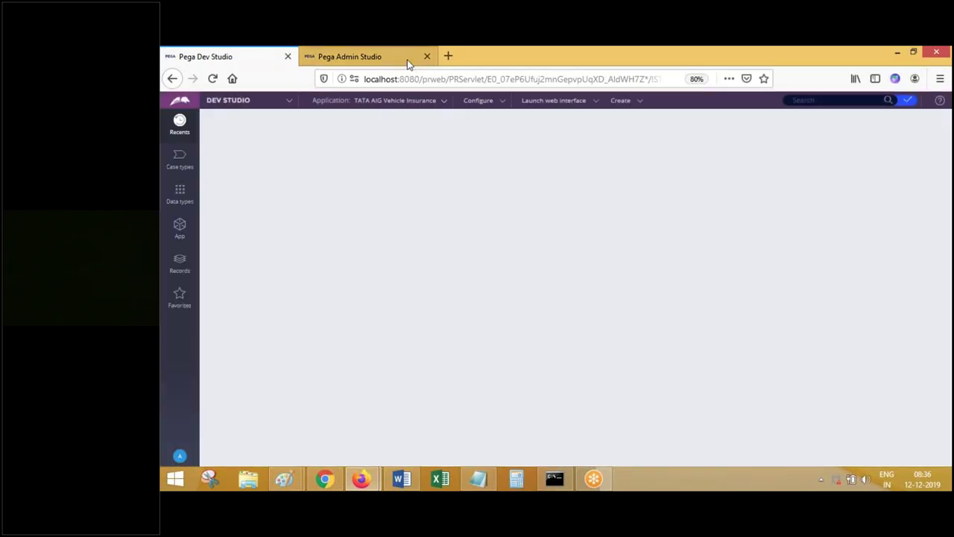
{"action": "left_click", "coordinate": [407, 60]}
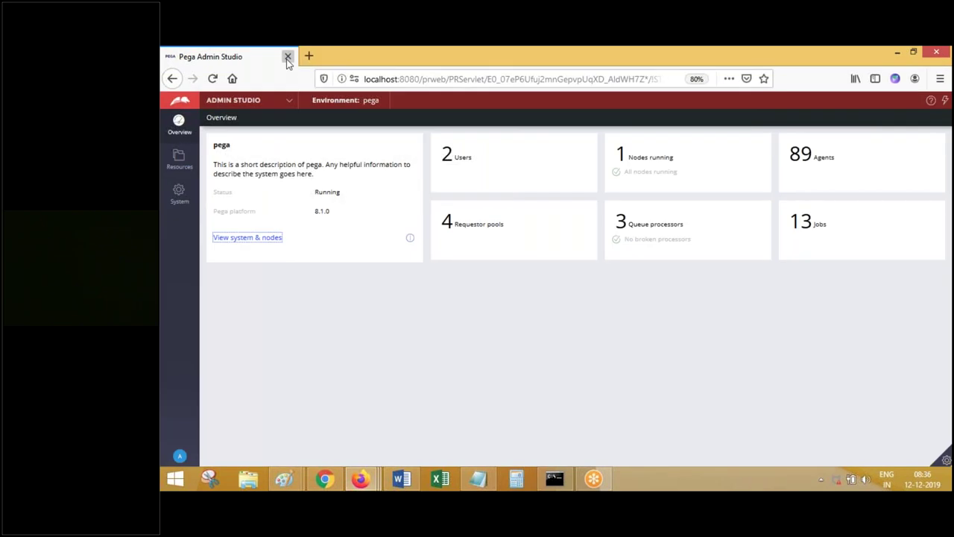
{"action": "left_click", "coordinate": [287, 58]}
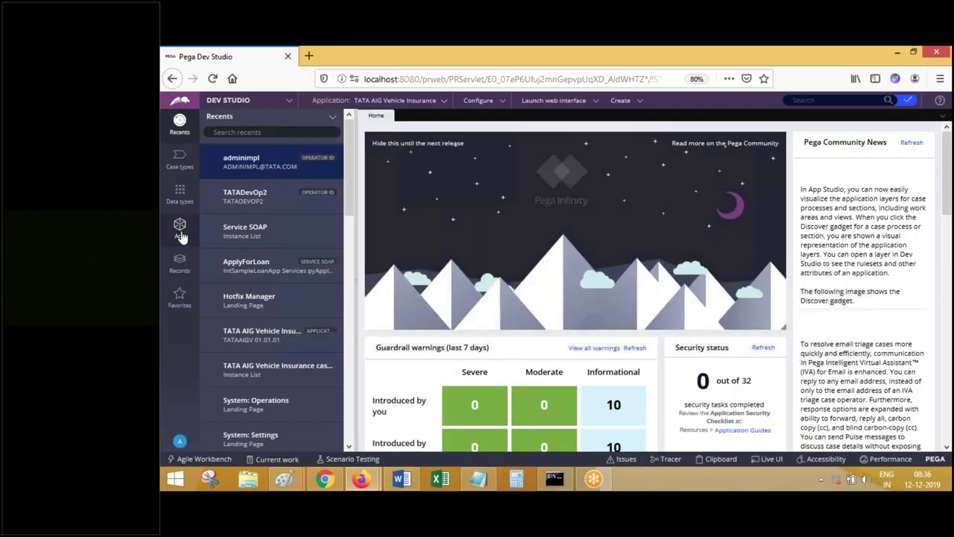
- Open CustomerDetailsSec from the TATA class's User Interface > Section records
{"action": "left_click", "coordinate": [179, 232]}
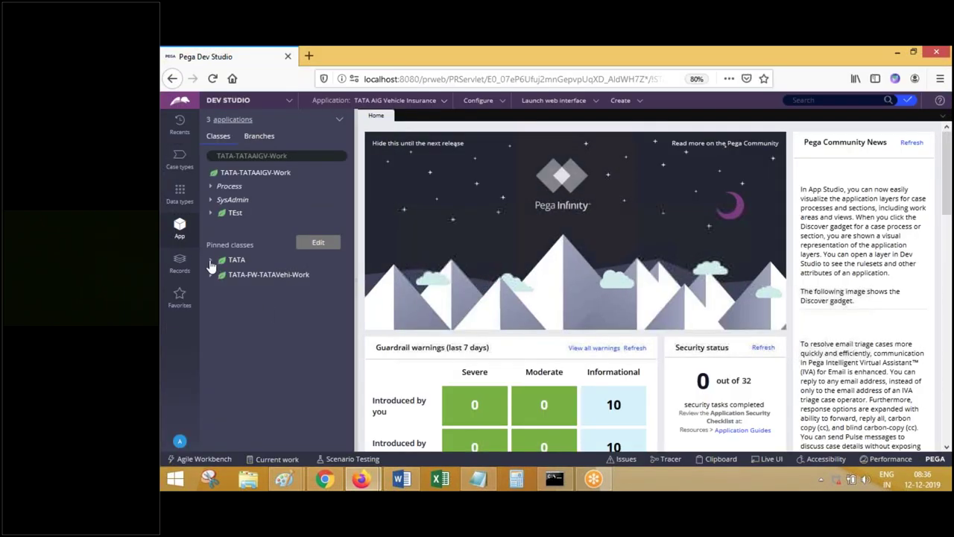
{"action": "left_click", "coordinate": [231, 259]}
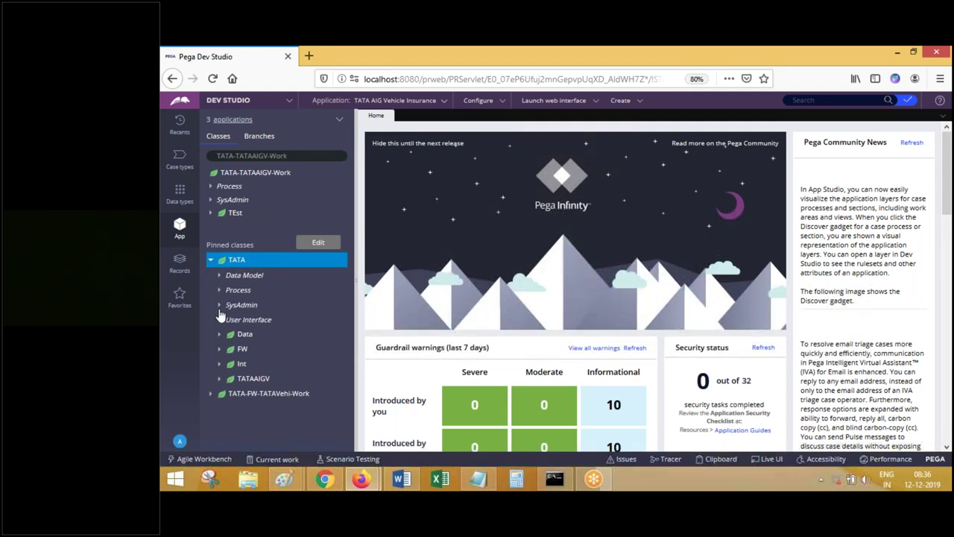
{"action": "left_click", "coordinate": [219, 319]}
{"action": "left_click", "coordinate": [228, 336]}
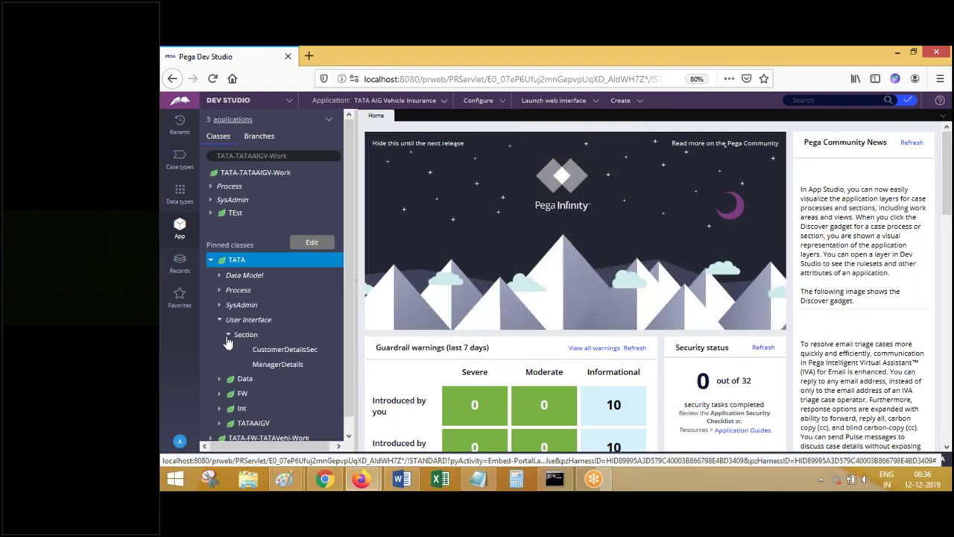
{"action": "left_click", "coordinate": [281, 349]}
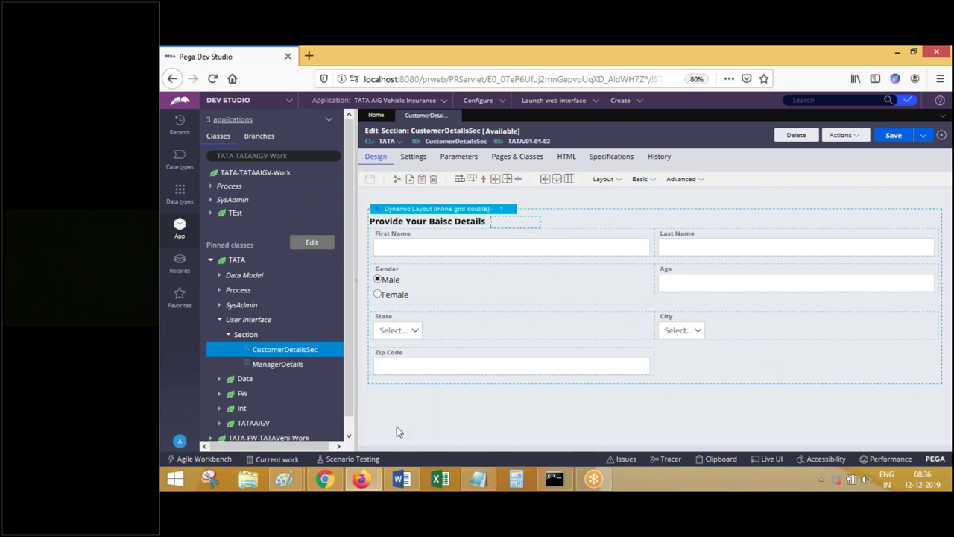
- In the other window, drag a Label from the Basic palette into the row beside State
{"action": "mouse_move", "coordinate": [361, 478]}
{"action": "mouse_move", "coordinate": [439, 421]}
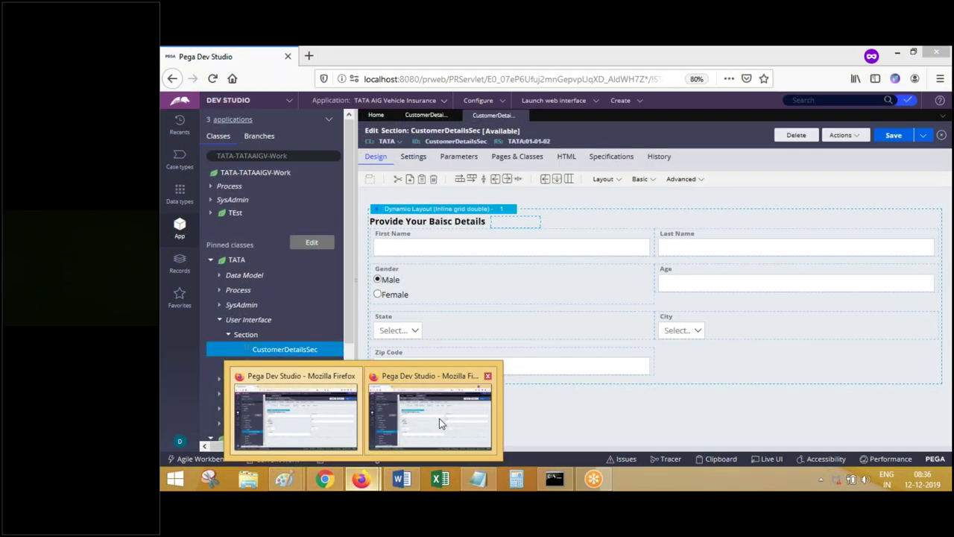
{"action": "left_click", "coordinate": [439, 418]}
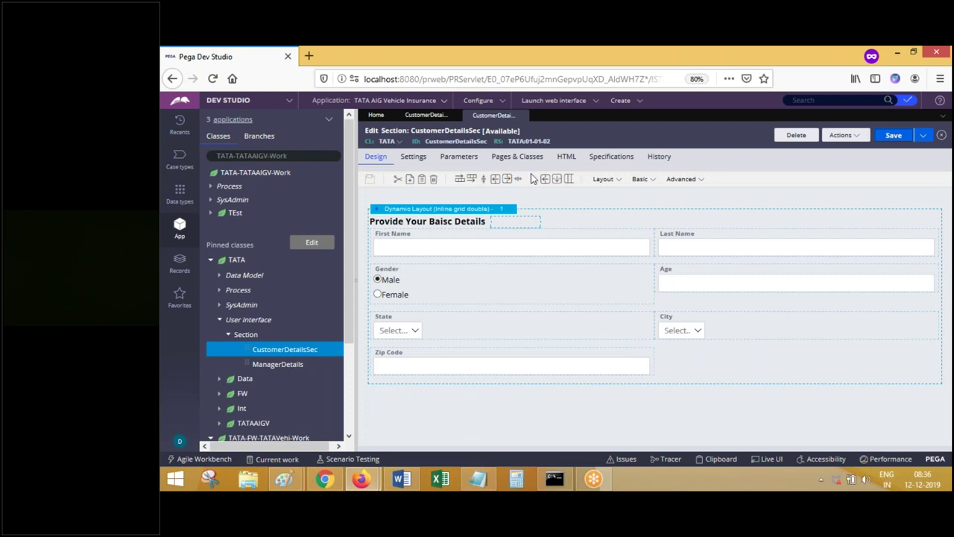
{"action": "left_click", "coordinate": [615, 184]}
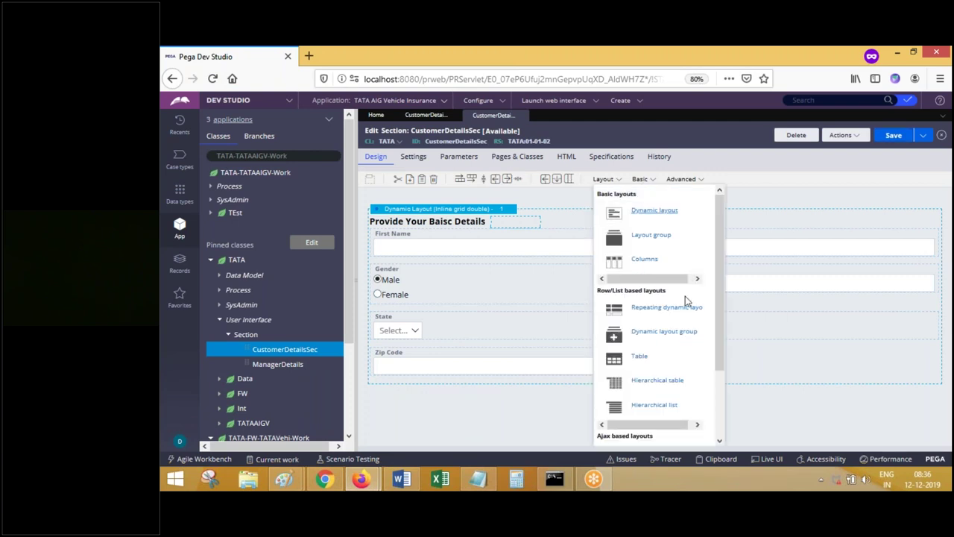
{"action": "left_click", "coordinate": [642, 182]}
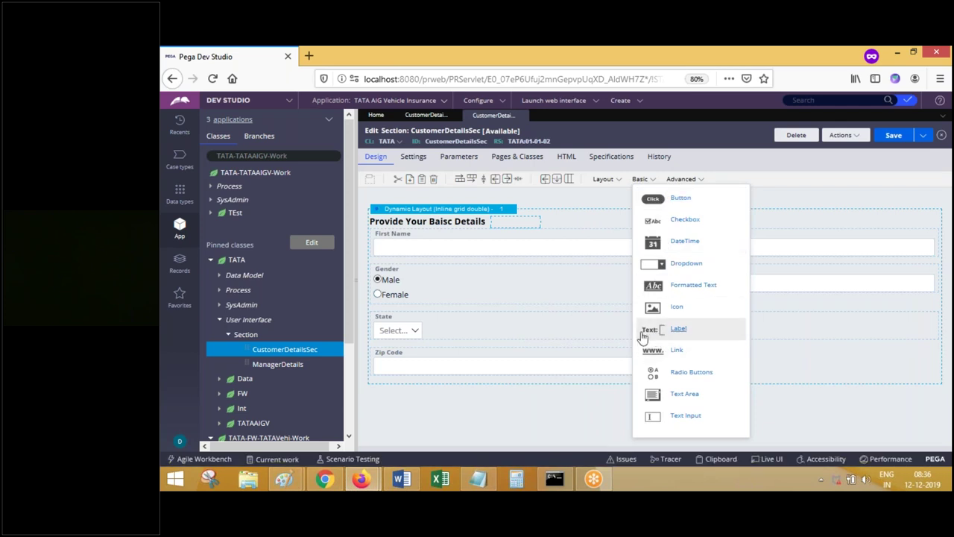
{"action": "left_click_drag", "start_coordinate": [652, 332], "coordinate": [675, 325]}
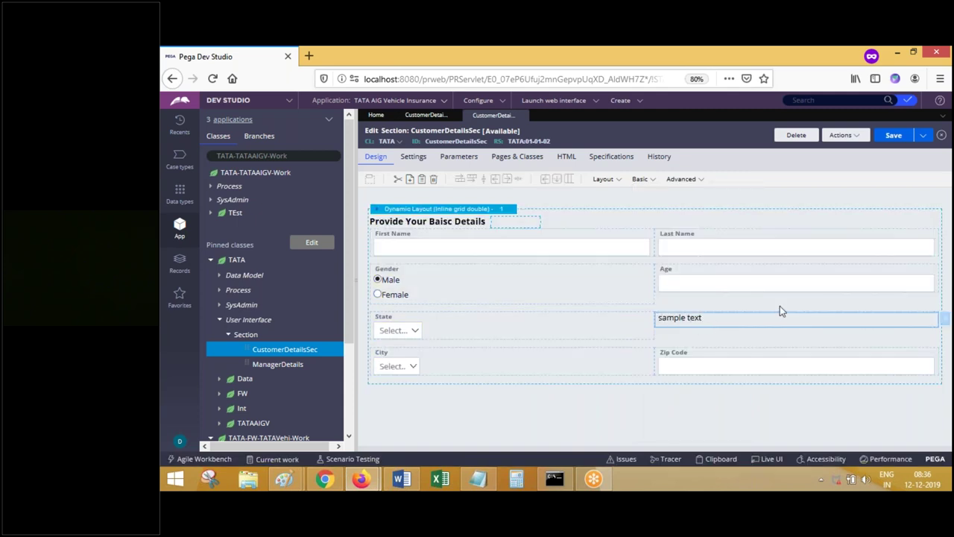
- Set the new label's value to 'Added By DEV TWO' and submit it
{"action": "left_click", "coordinate": [942, 319]}
{"action": "triple_click", "coordinate": [631, 194]}
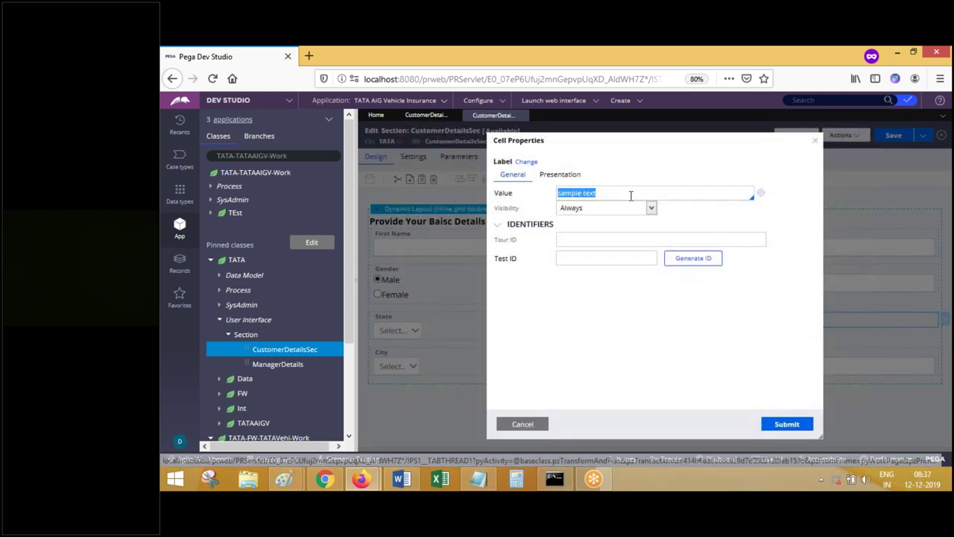
{"action": "type", "text": "Added"}
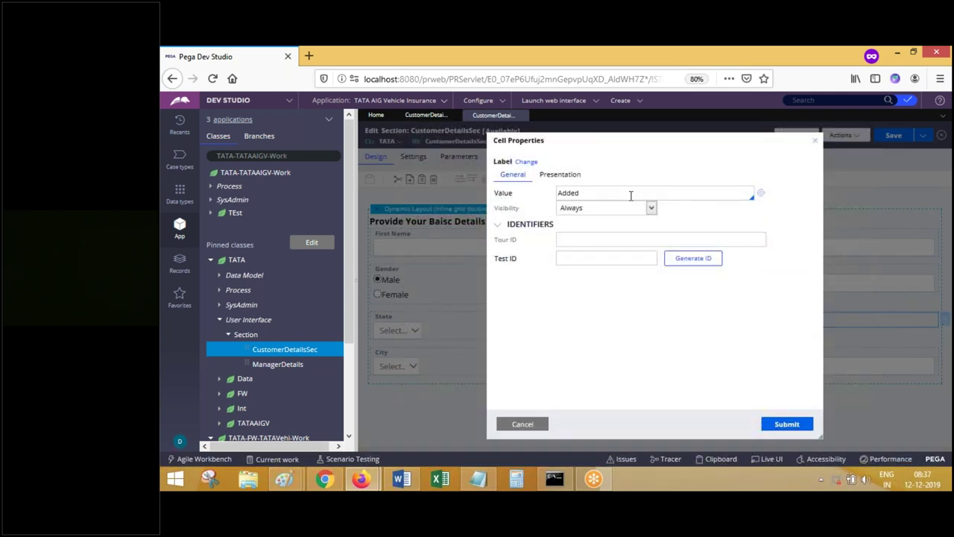
{"action": "type", "text": " By DEV2"}
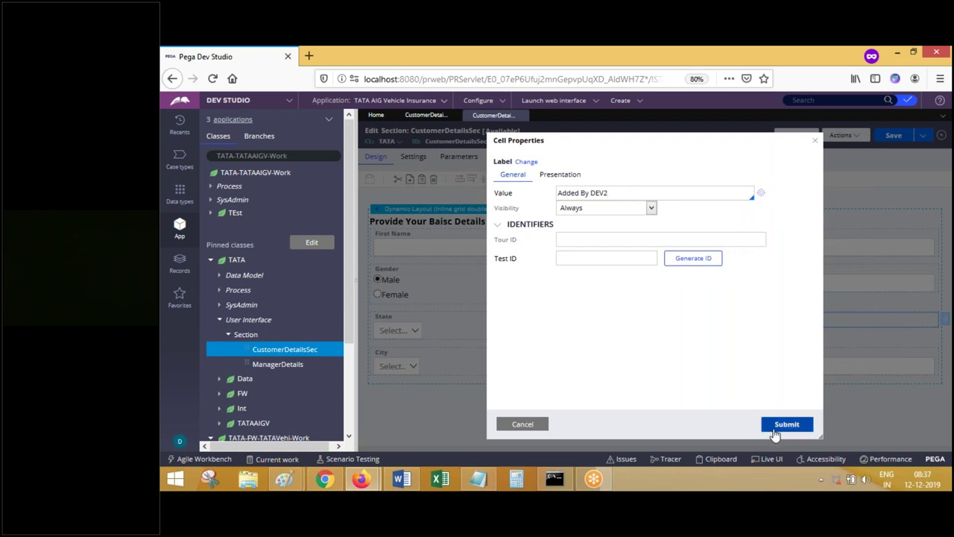
{"action": "key", "text": "BackSpace"}
{"action": "type", "text": "TWO"}
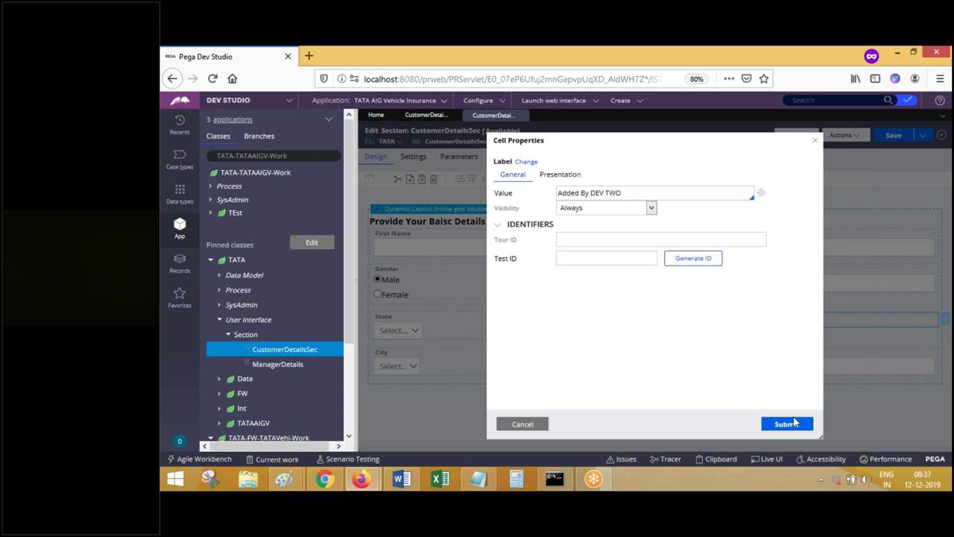
{"action": "left_click", "coordinate": [782, 424]}
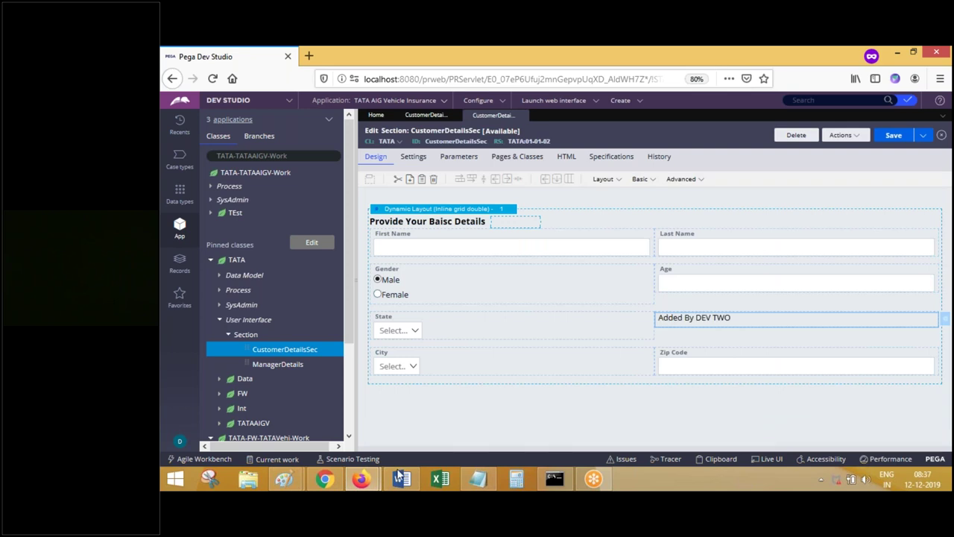
{"action": "left_click", "coordinate": [425, 409]}
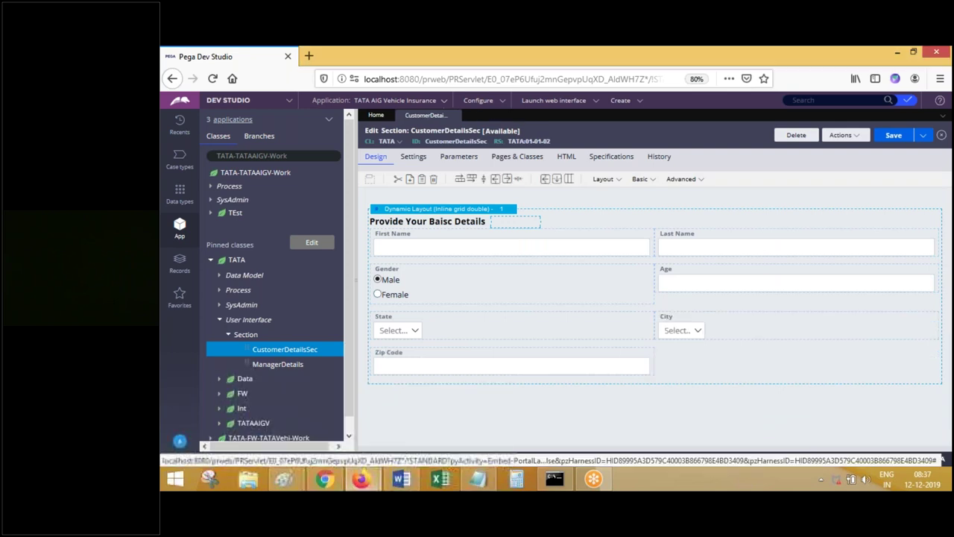
- Drag a Basic control beside Zip Code, set its value to 'ADDED BY DEV ONE', and save the section
{"action": "left_click", "coordinate": [644, 180]}
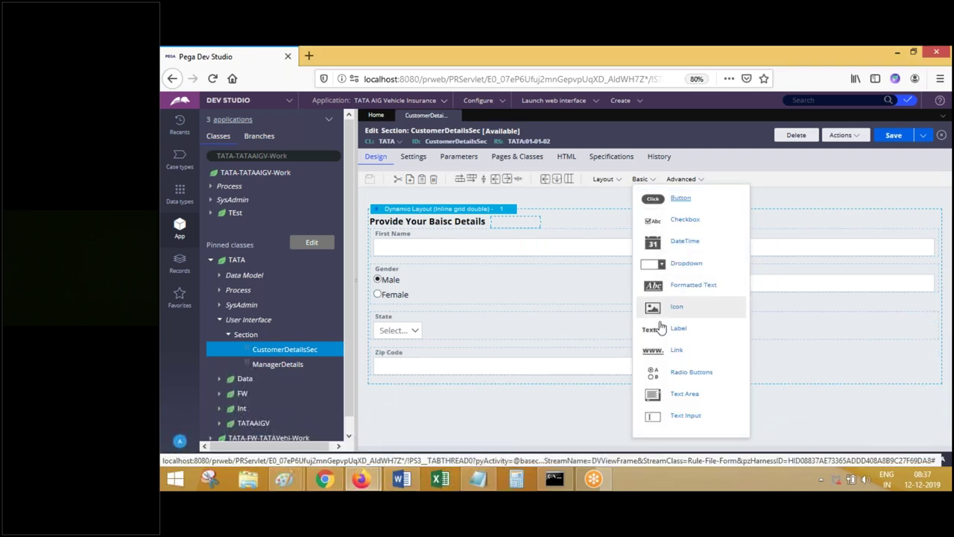
{"action": "left_click_drag", "start_coordinate": [650, 350], "coordinate": [686, 355]}
{"action": "double_click", "coordinate": [686, 356]}
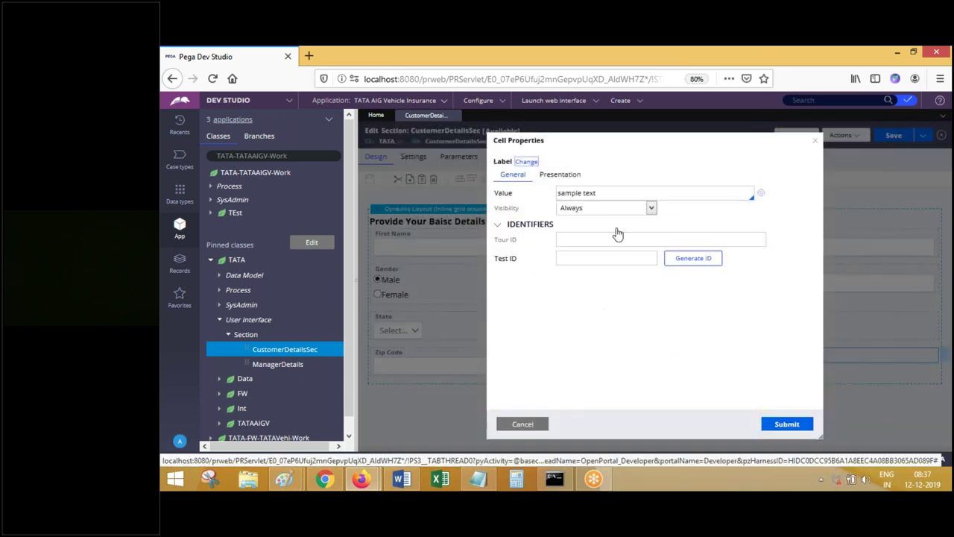
{"action": "triple_click", "coordinate": [597, 193]}
{"action": "type", "text": "ADDE"}
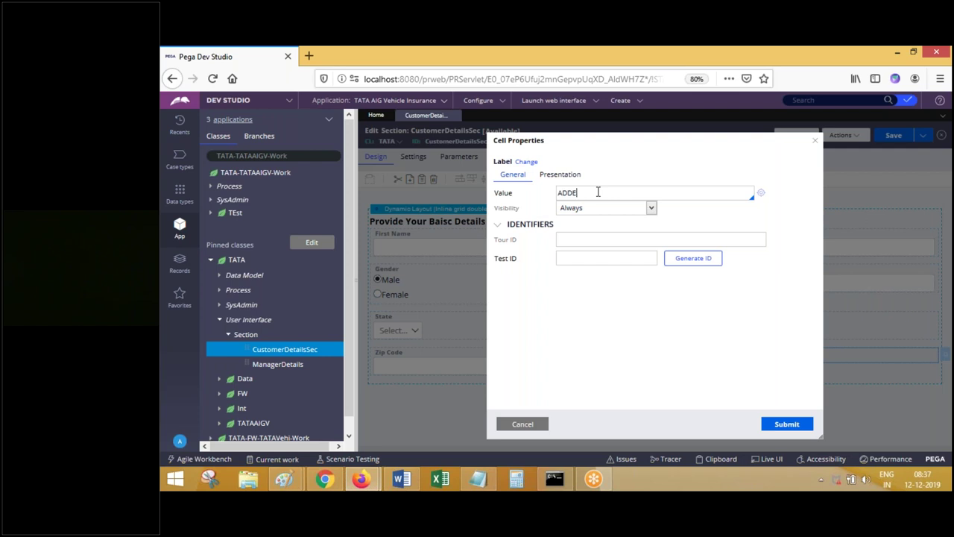
{"action": "type", "text": "D BY DEV ONE"}
{"action": "left_click", "coordinate": [787, 424]}
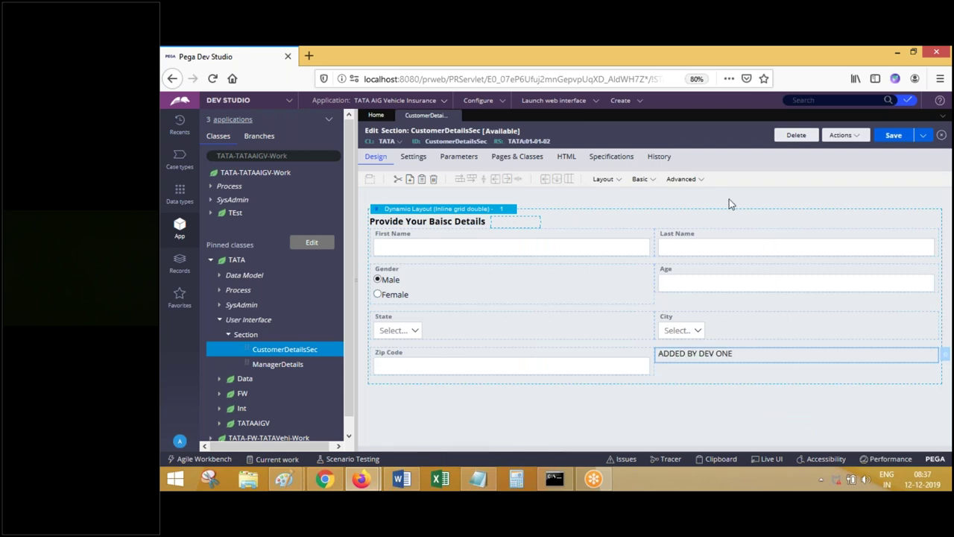
{"action": "left_click", "coordinate": [898, 139]}
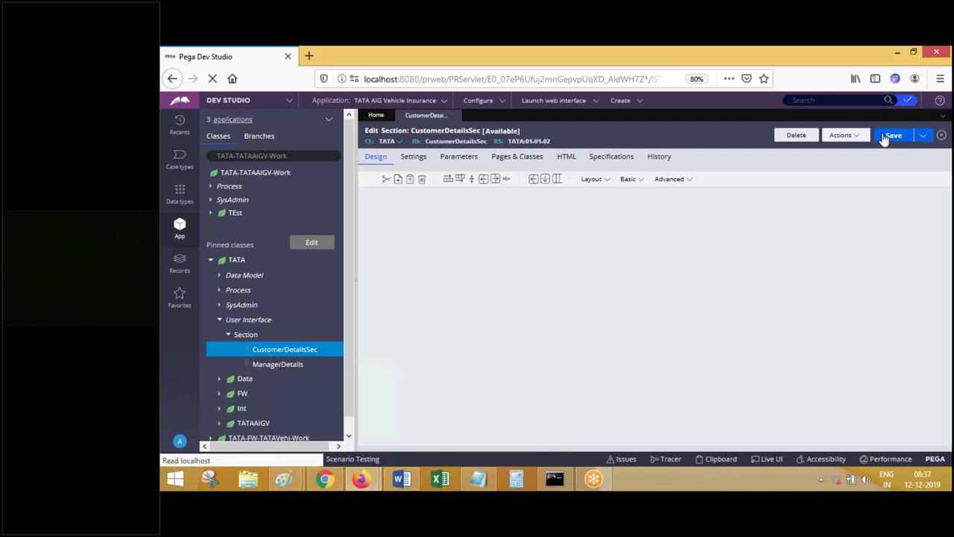
- Save the second developer's CustomerDetailsSec change and close the duplicate section tab
{"action": "mouse_move", "coordinate": [361, 478]}
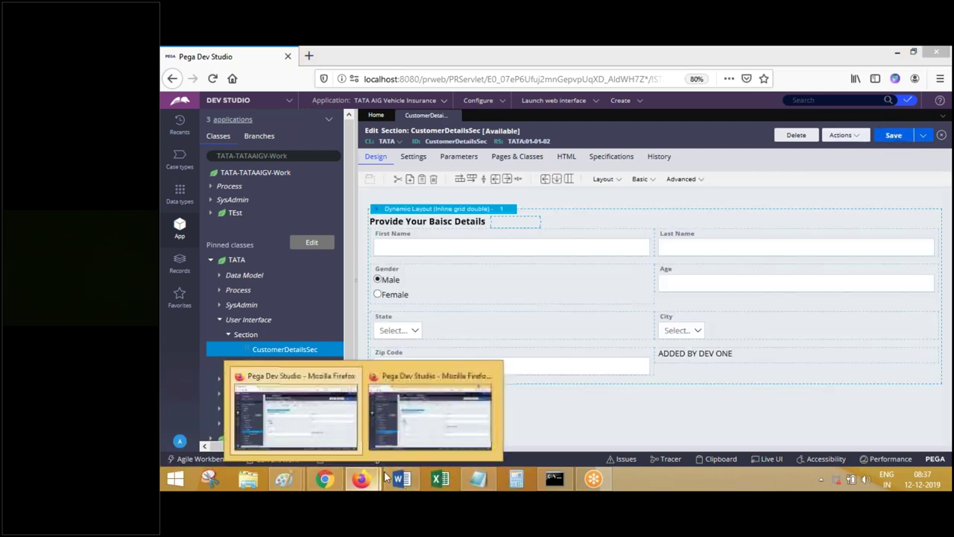
{"action": "left_click", "coordinate": [430, 432]}
{"action": "left_click", "coordinate": [897, 140]}
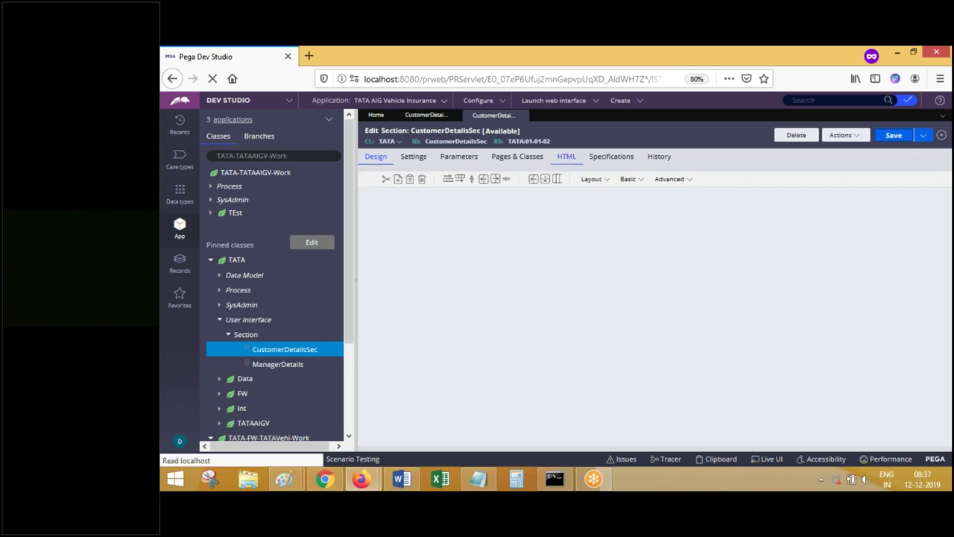
{"action": "left_click", "coordinate": [521, 117]}
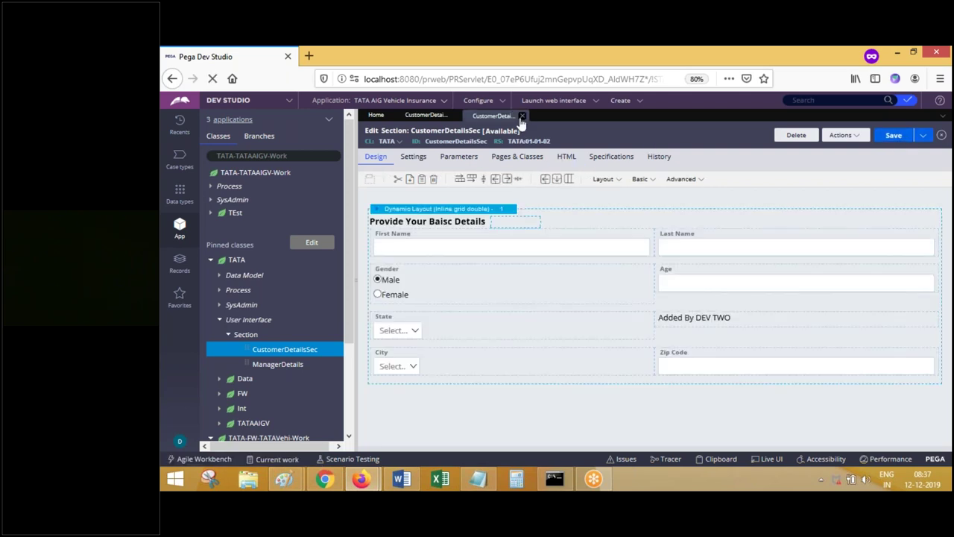
- Close and reopen CustomerDetailsSec in both developers' windows to load the Added By DEV TWO version
{"action": "left_click", "coordinate": [361, 480]}
{"action": "left_click", "coordinate": [430, 421]}
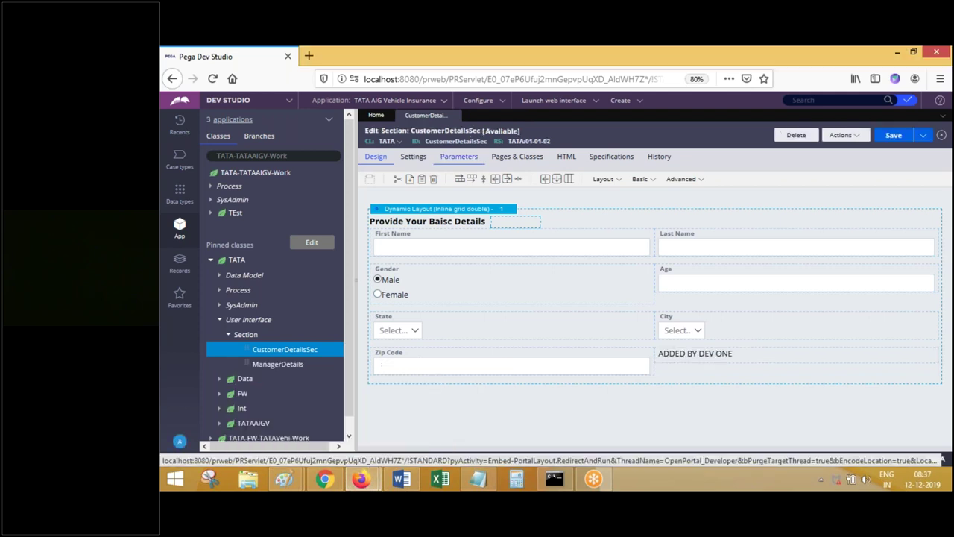
{"action": "left_click", "coordinate": [453, 117]}
{"action": "left_click", "coordinate": [291, 349]}
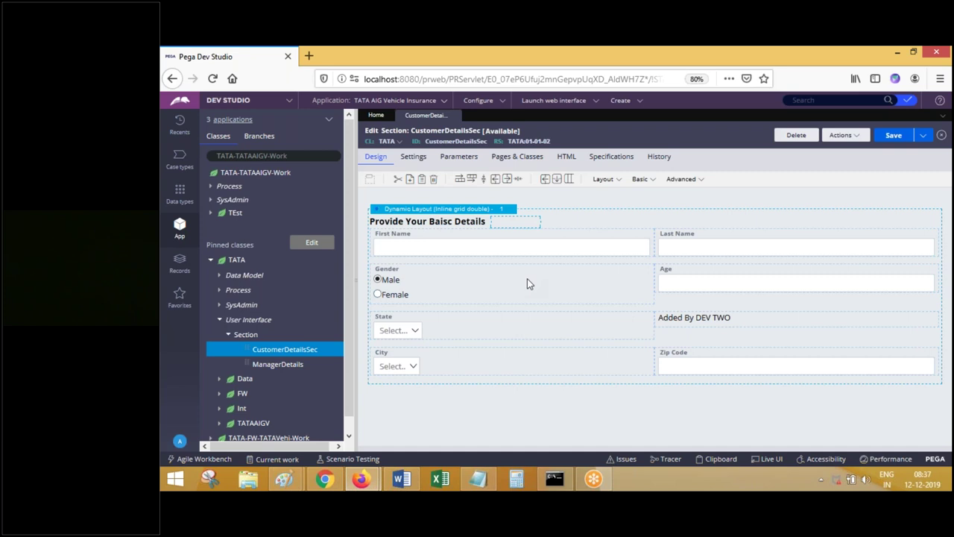
{"action": "mouse_move", "coordinate": [361, 479]}
{"action": "mouse_move", "coordinate": [429, 424]}
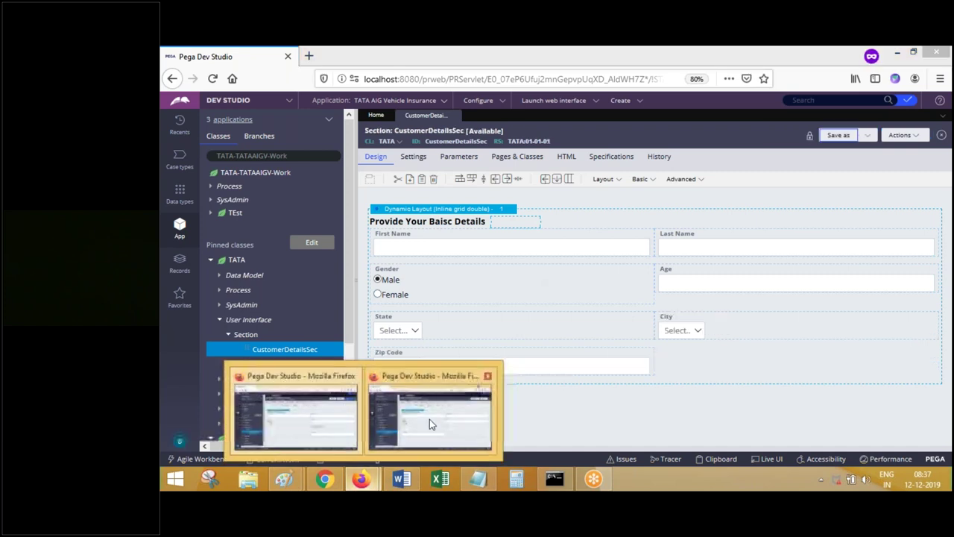
{"action": "mouse_move", "coordinate": [344, 421]}
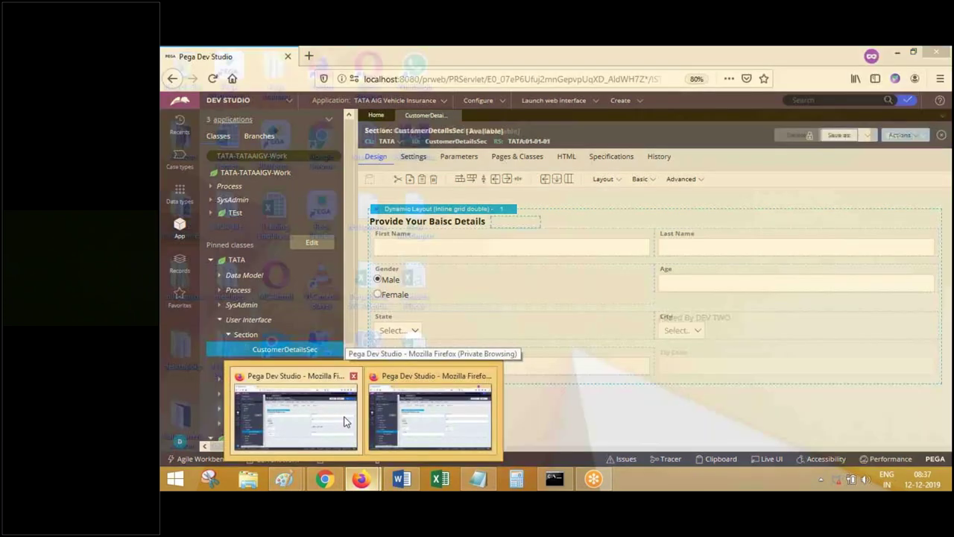
{"action": "left_click", "coordinate": [476, 422]}
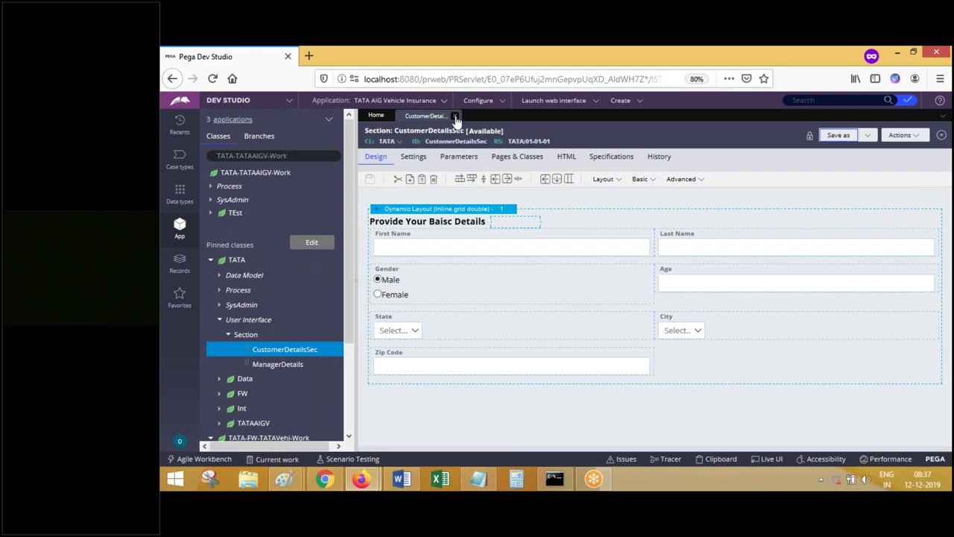
{"action": "left_click", "coordinate": [457, 119]}
{"action": "left_click", "coordinate": [298, 350]}
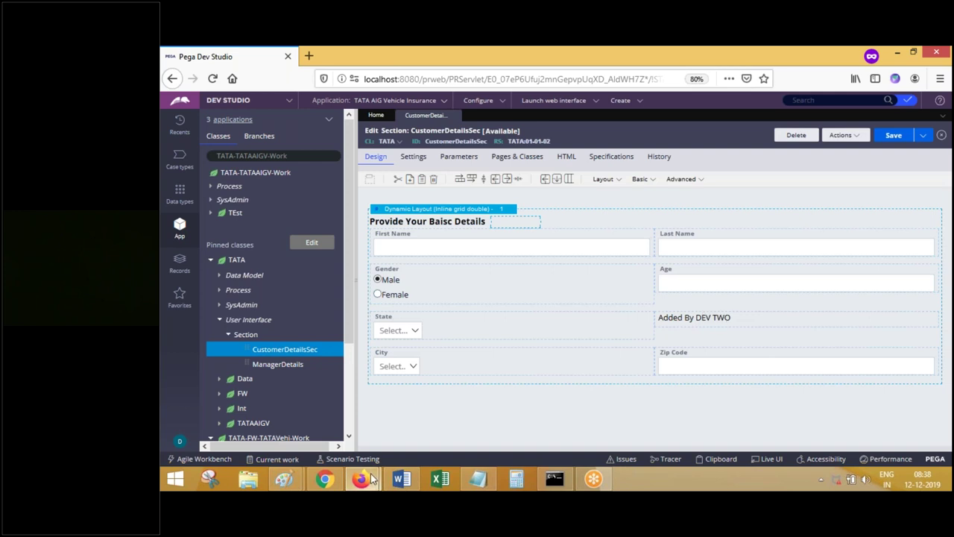
- Return to the first developer's Firefox window showing CustomerDetailsSec with Added By DEV TWO
{"action": "mouse_move", "coordinate": [373, 480]}
{"action": "left_click", "coordinate": [321, 427]}
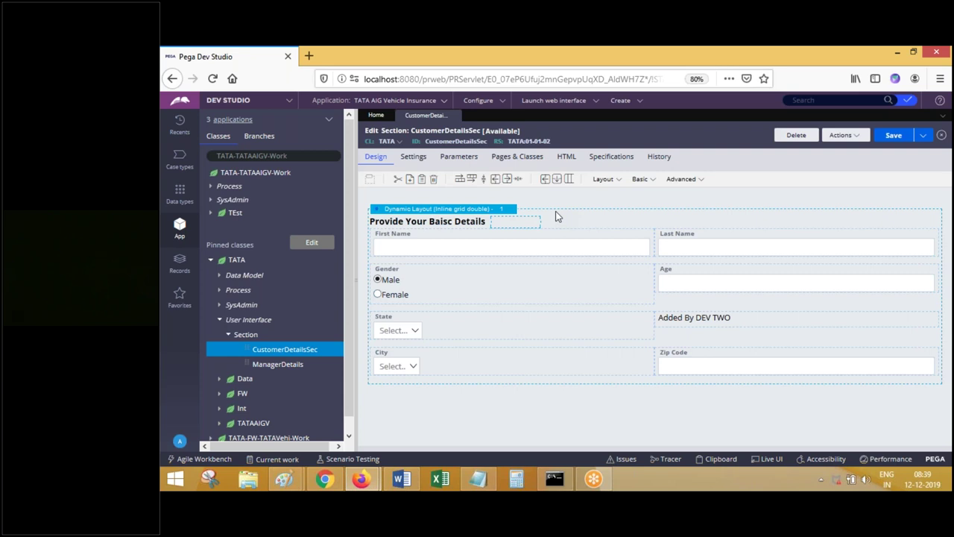
- Enable Use check-out? on the TATA:01-01-02 ruleset's Security tab, save, and close both tabs
{"action": "left_click", "coordinate": [519, 141]}
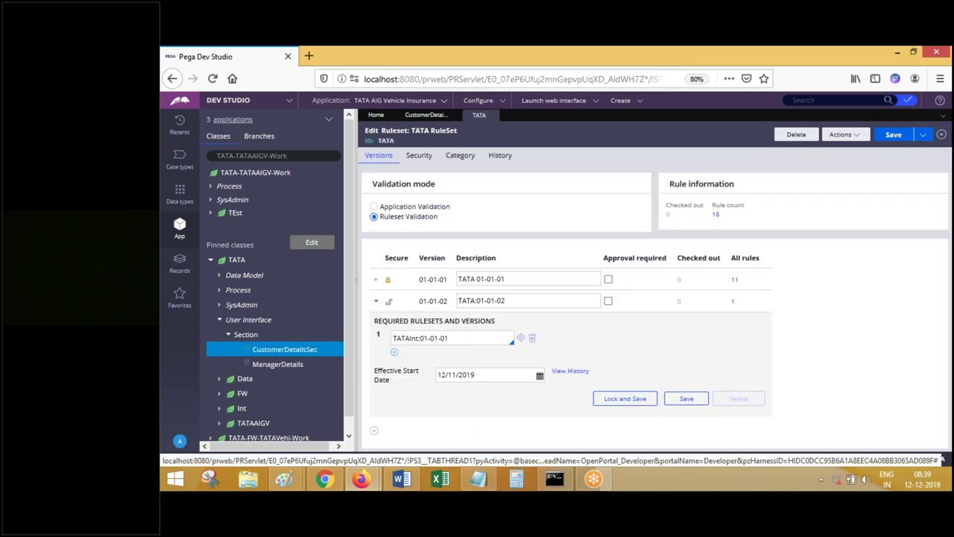
{"action": "left_click", "coordinate": [460, 160]}
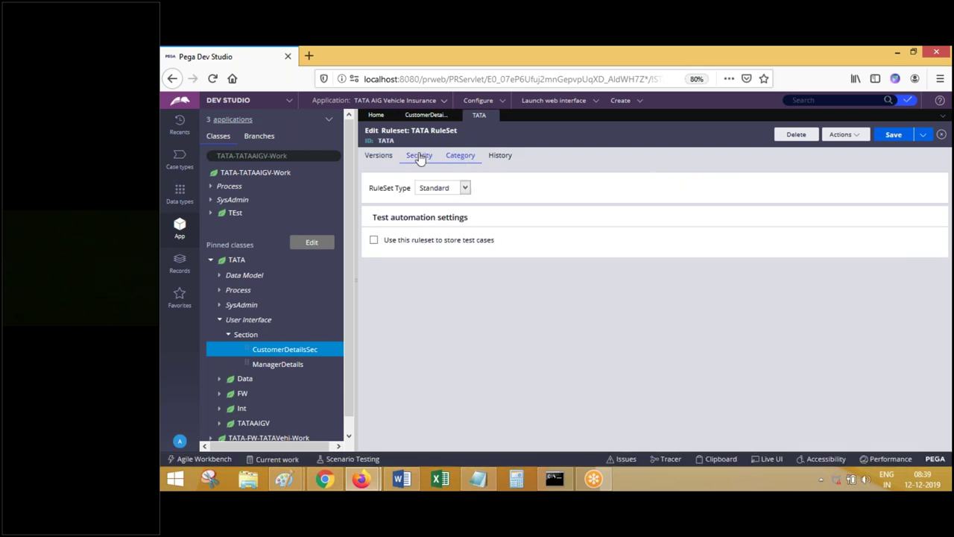
{"action": "left_click", "coordinate": [419, 157]}
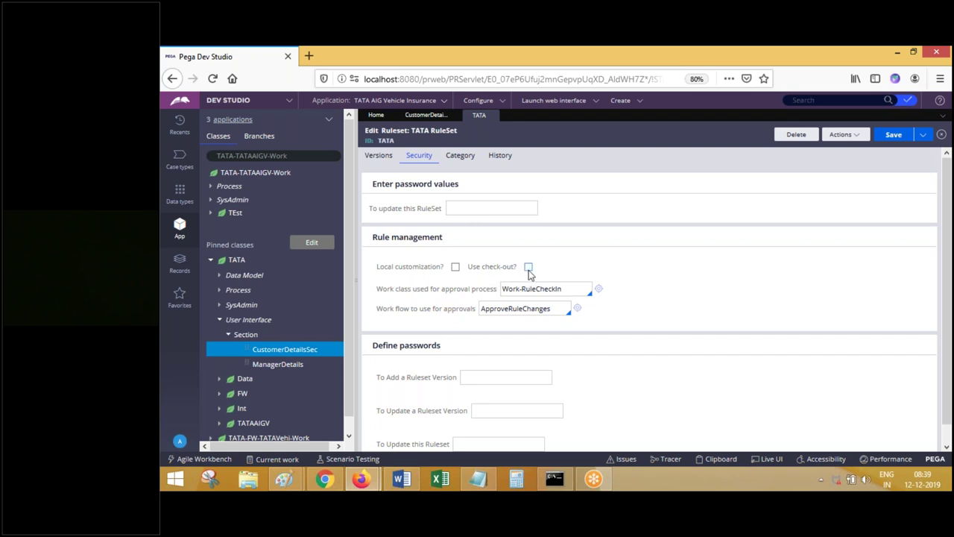
{"action": "left_click", "coordinate": [880, 141]}
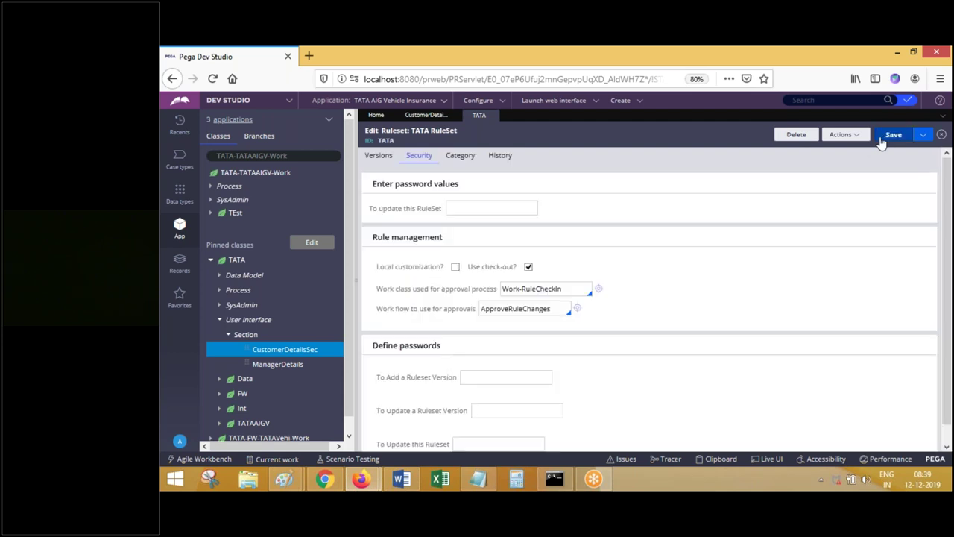
{"action": "left_click", "coordinate": [495, 113]}
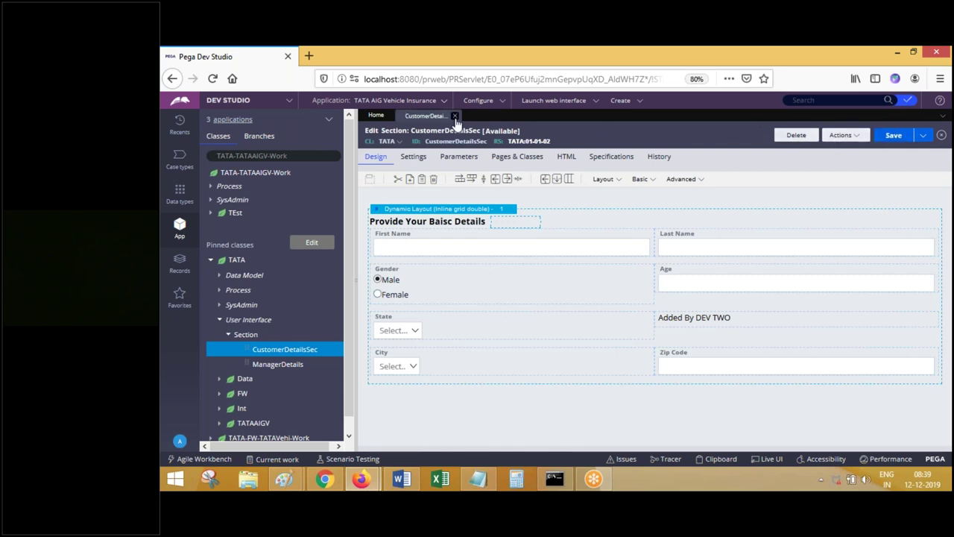
{"action": "left_click", "coordinate": [456, 115]}
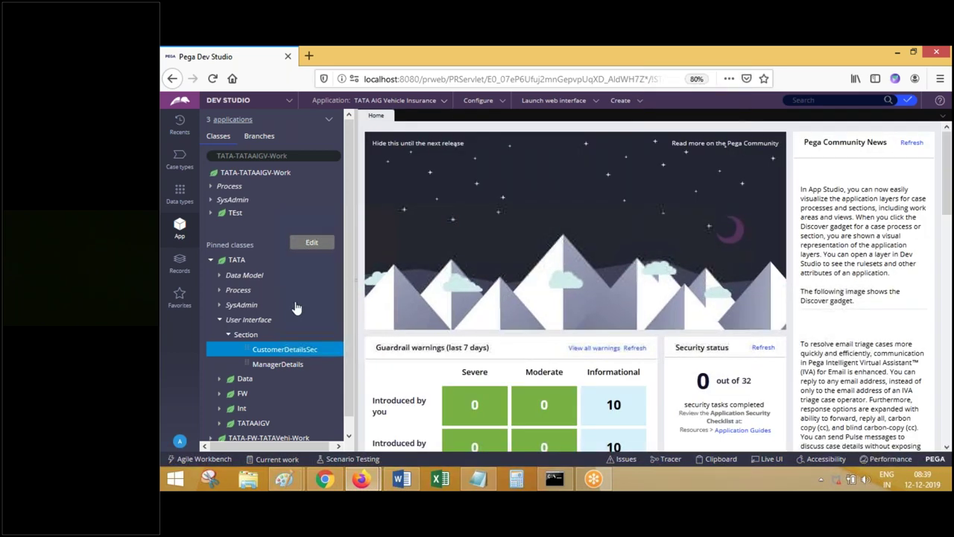
- Reopen CustomerDetailsSec from the App explorer in both developers' windows so it shows Check out
{"action": "mouse_move", "coordinate": [364, 481]}
{"action": "left_click", "coordinate": [436, 421]}
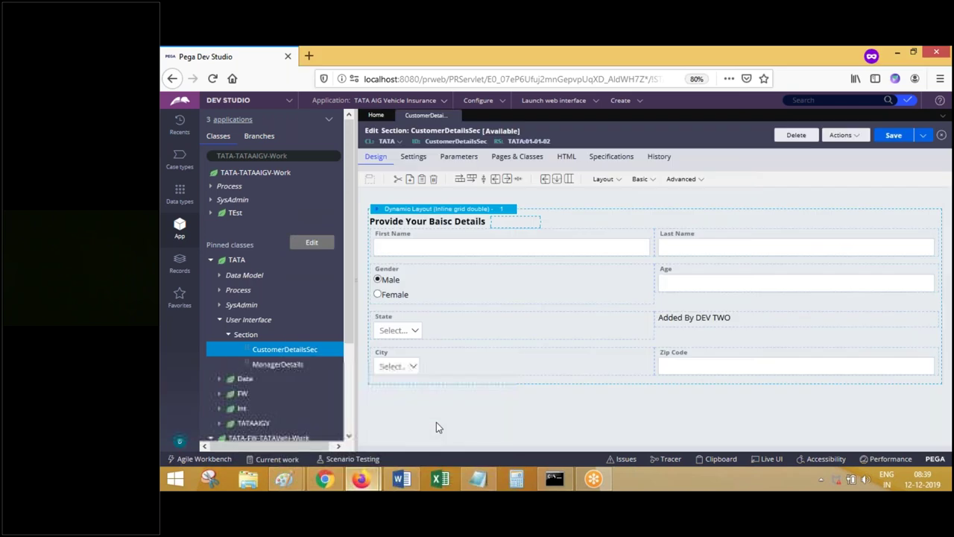
{"action": "left_click", "coordinate": [456, 116]}
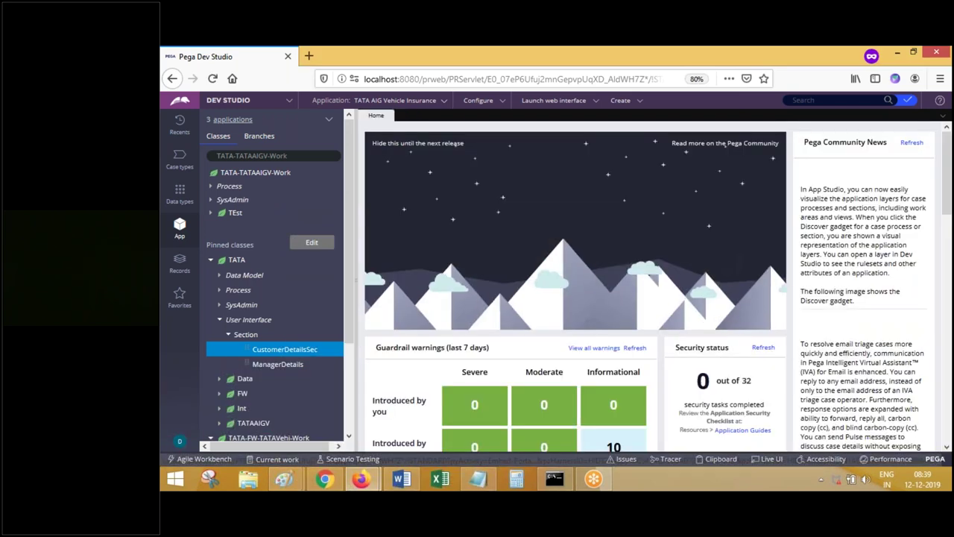
{"action": "left_click", "coordinate": [287, 356]}
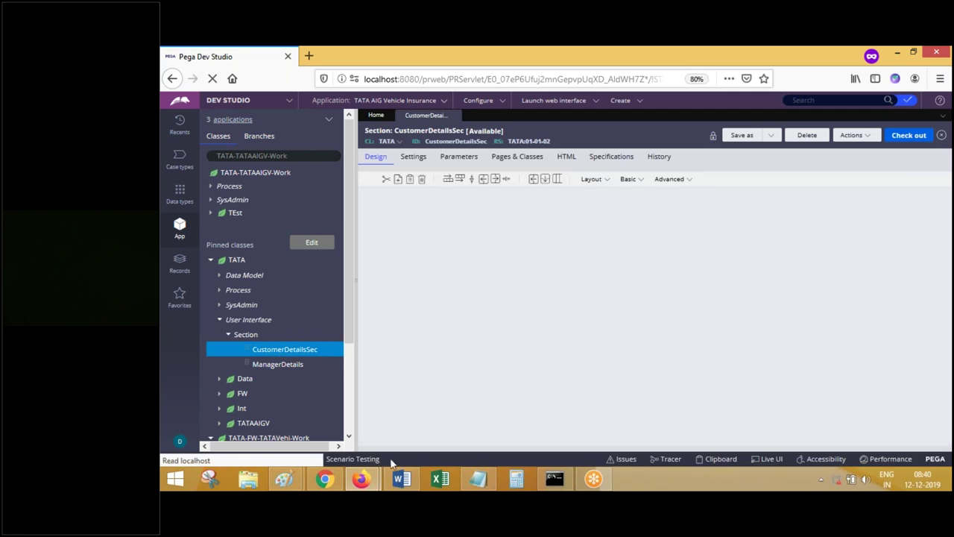
{"action": "mouse_move", "coordinate": [360, 480]}
{"action": "left_click", "coordinate": [290, 414]}
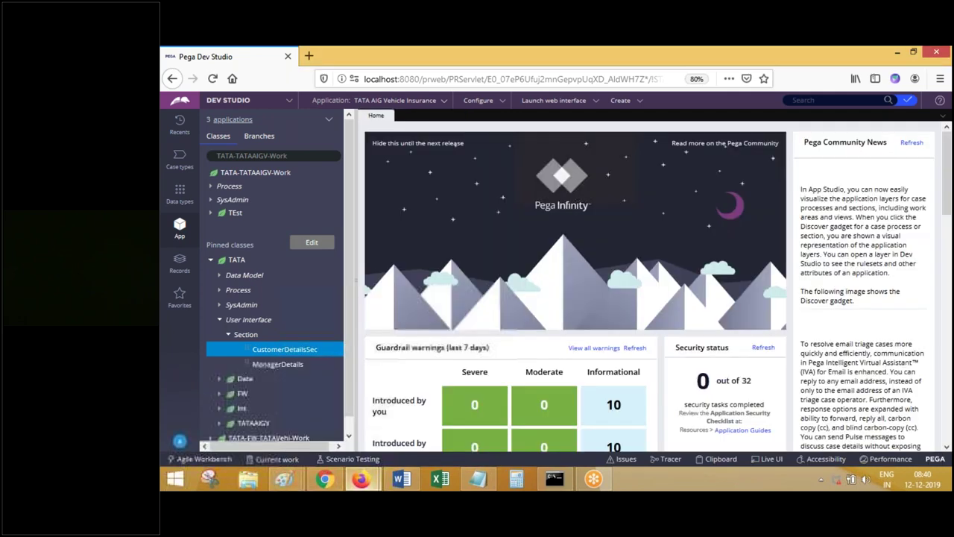
{"action": "left_click", "coordinate": [293, 350]}
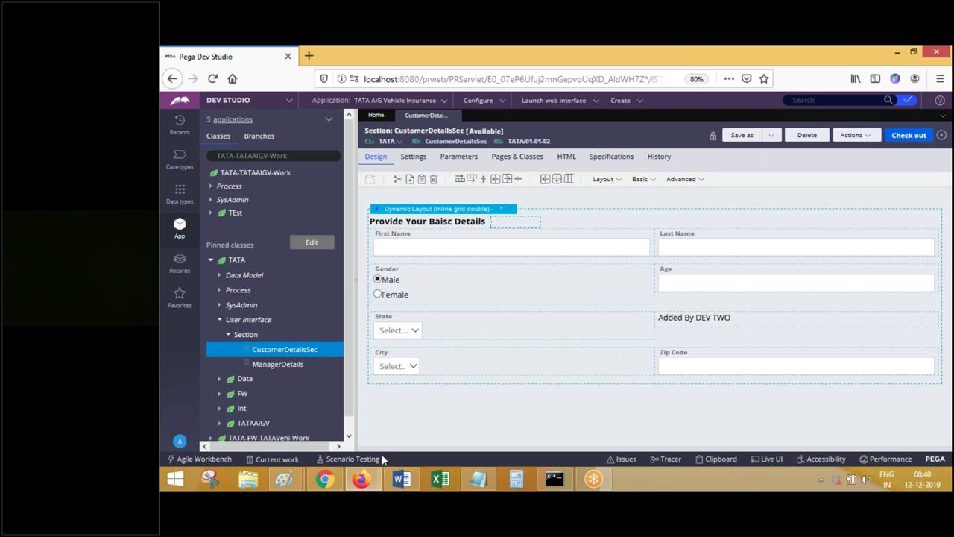
- Check out CustomerDetailsSec as the first developer, enabling Check in and Discard
{"action": "mouse_move", "coordinate": [361, 478]}
{"action": "left_click", "coordinate": [901, 139]}
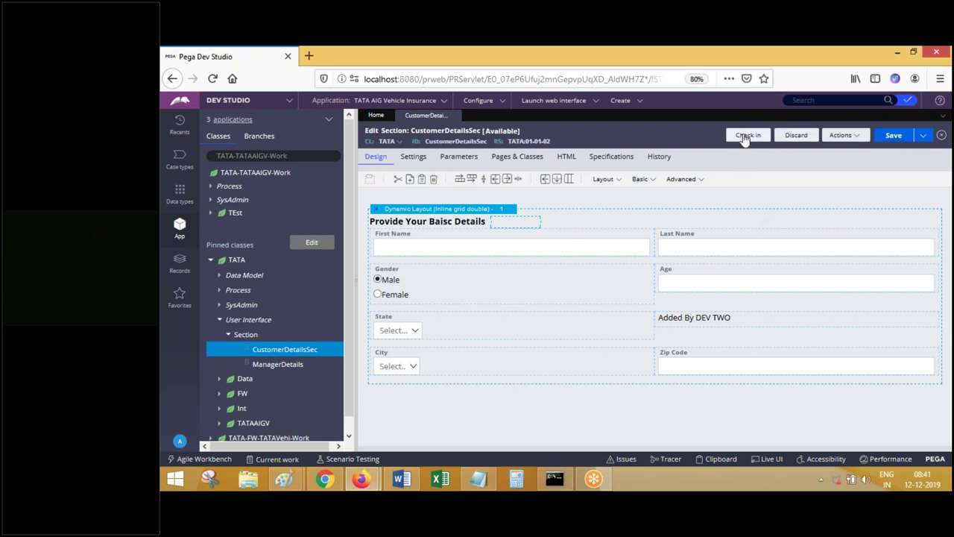
{"action": "left_click", "coordinate": [360, 479]}
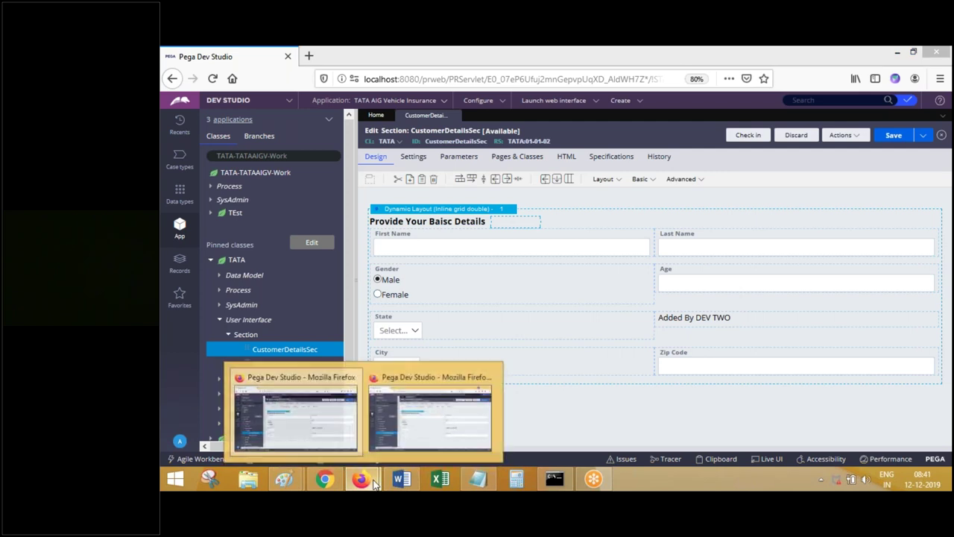
- Try checking out CustomerDetailsSec as the second developer, get the lock error, and close it
{"action": "left_click", "coordinate": [421, 429]}
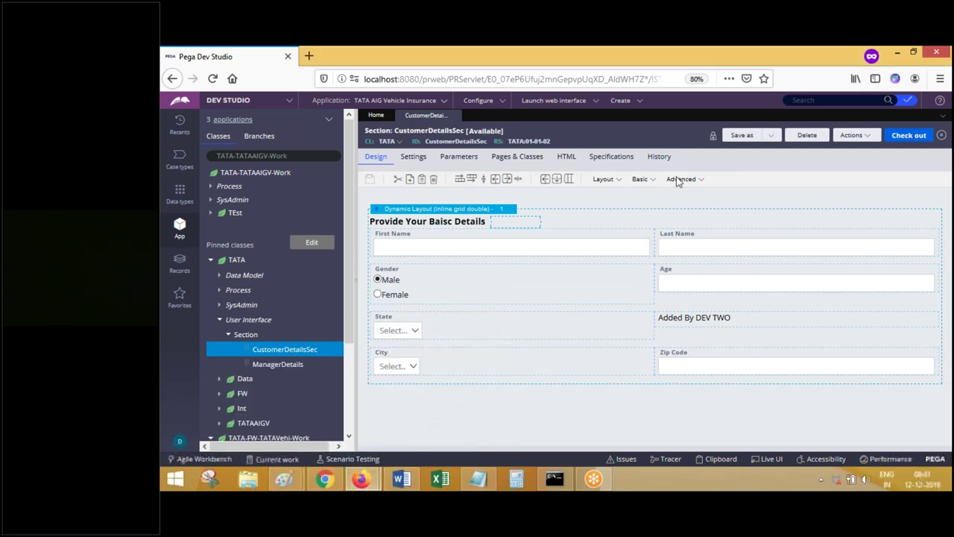
{"action": "left_click", "coordinate": [900, 141]}
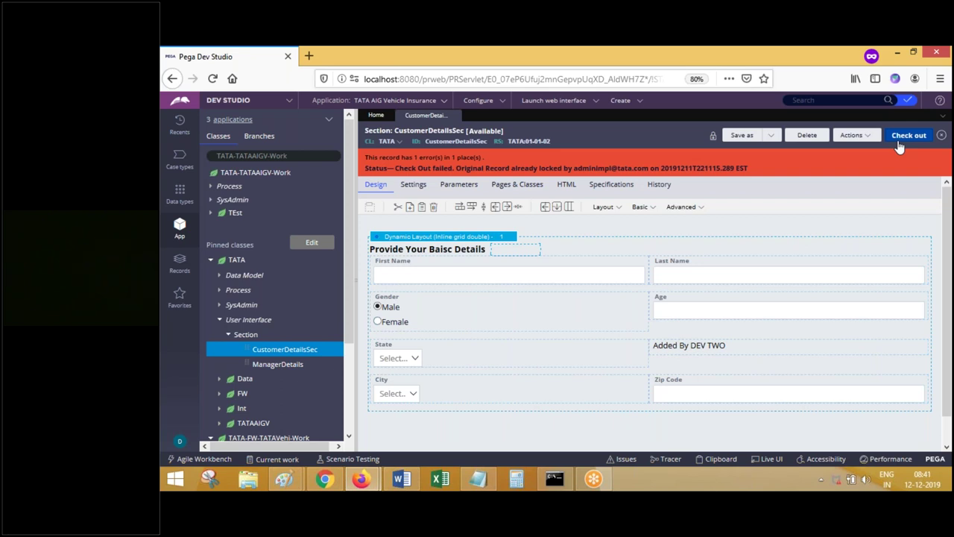
{"action": "left_click", "coordinate": [449, 116]}
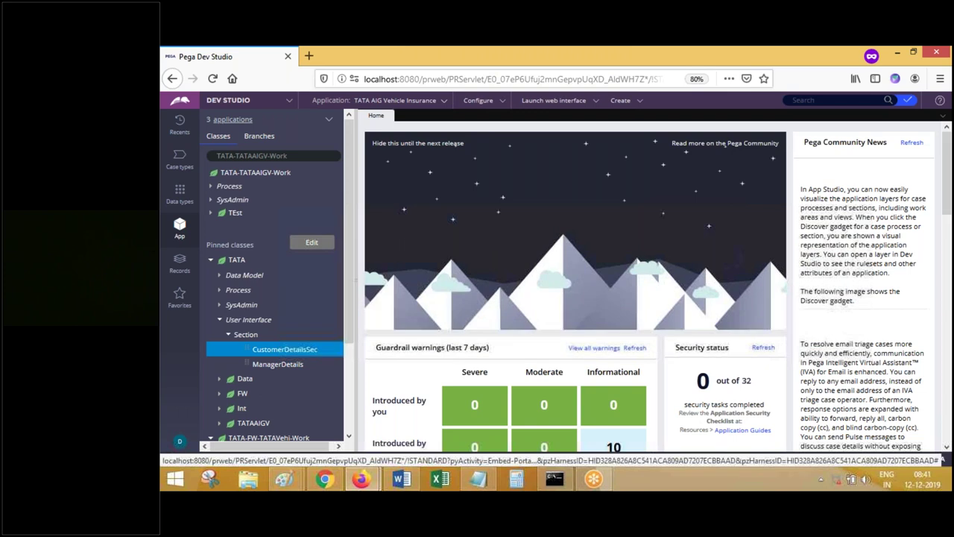
- Reopen CustomerDetailsSec as the second developer, now offering only Private edit with a lock icon
{"action": "left_click", "coordinate": [284, 349]}
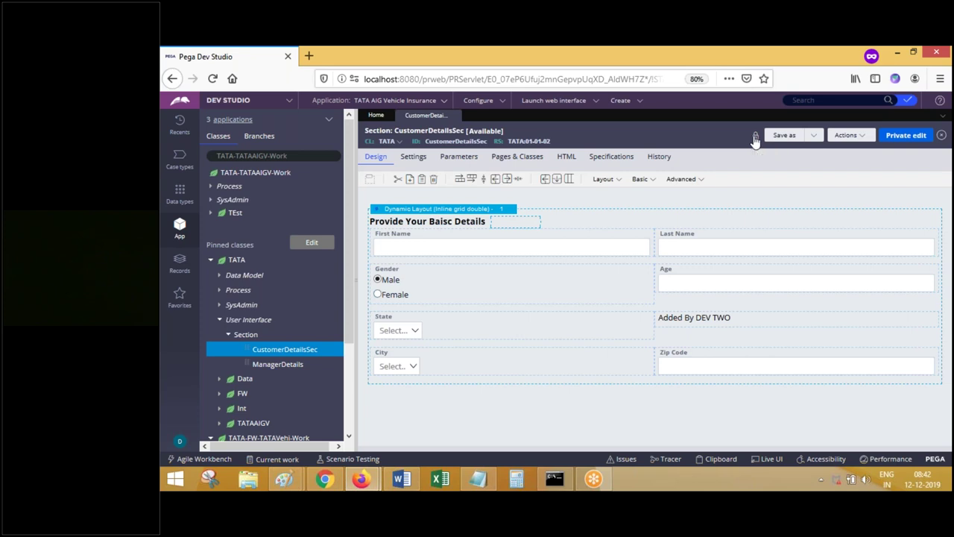
{"action": "left_click", "coordinate": [755, 139]}
- Close the CustomerDetailsSec tab to return to the Home dashboard
{"action": "left_click", "coordinate": [458, 116]}
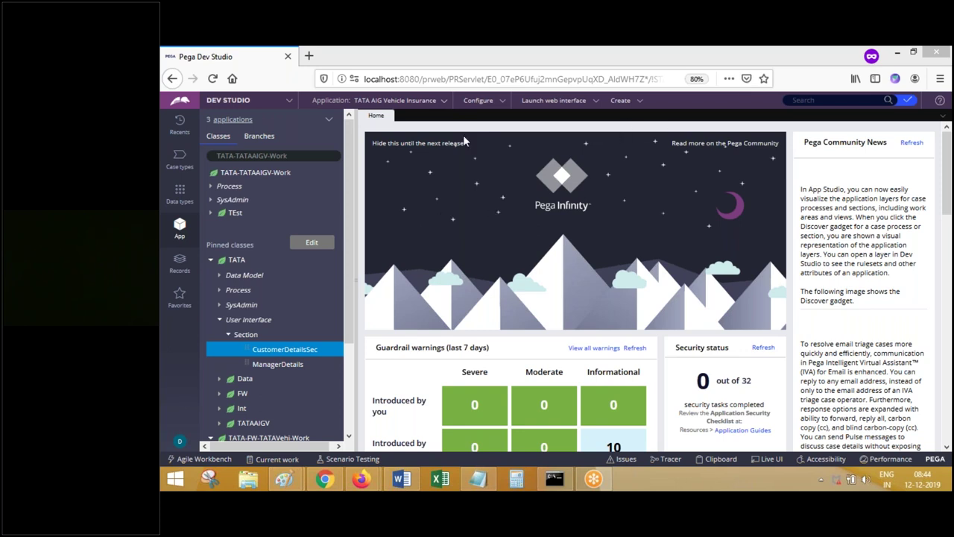
{"action": "left_click", "coordinate": [179, 440]}
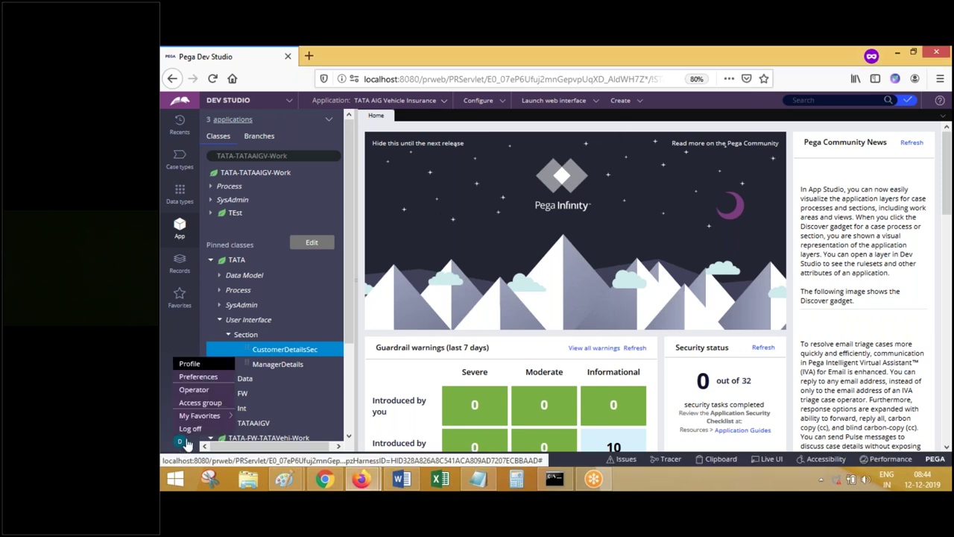
{"action": "mouse_move", "coordinate": [198, 418]}
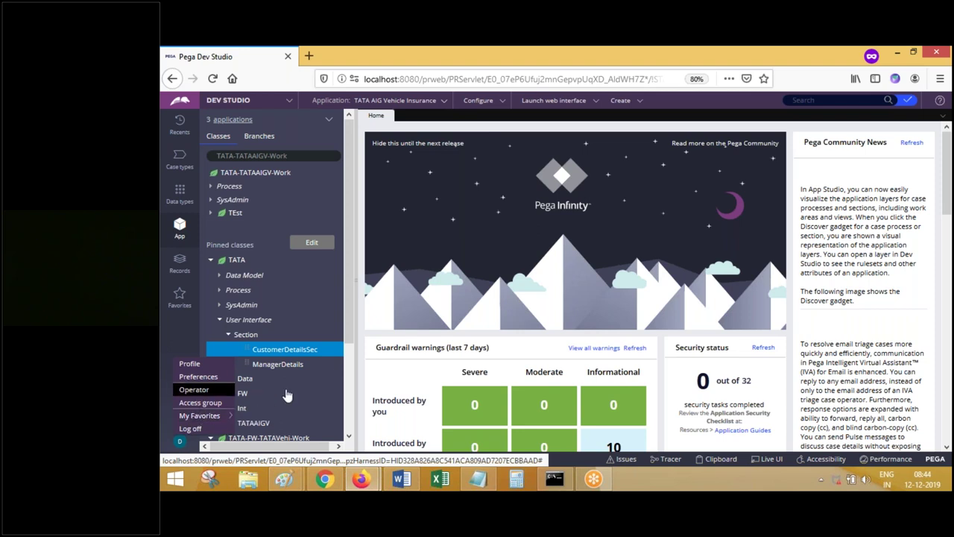
{"action": "left_click", "coordinate": [471, 126]}
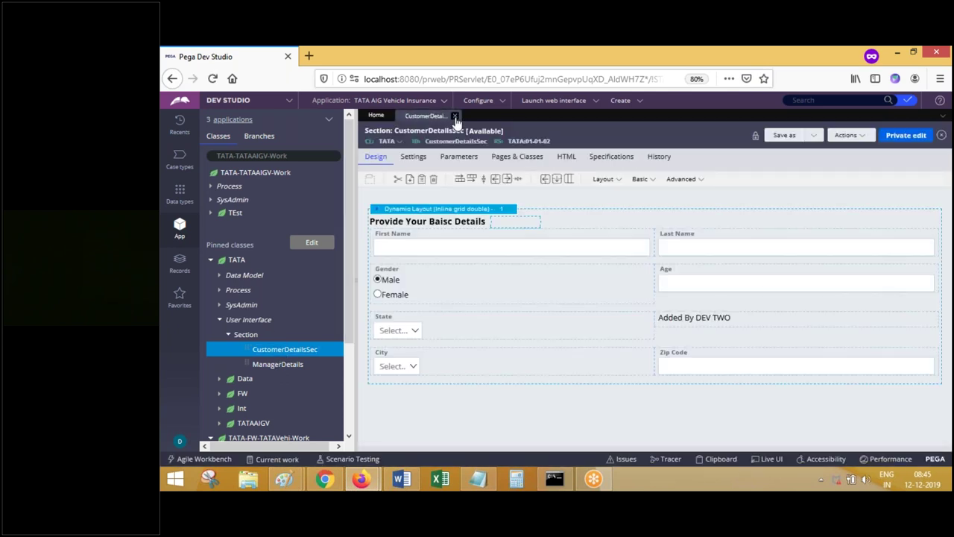
{"action": "left_click", "coordinate": [459, 117]}
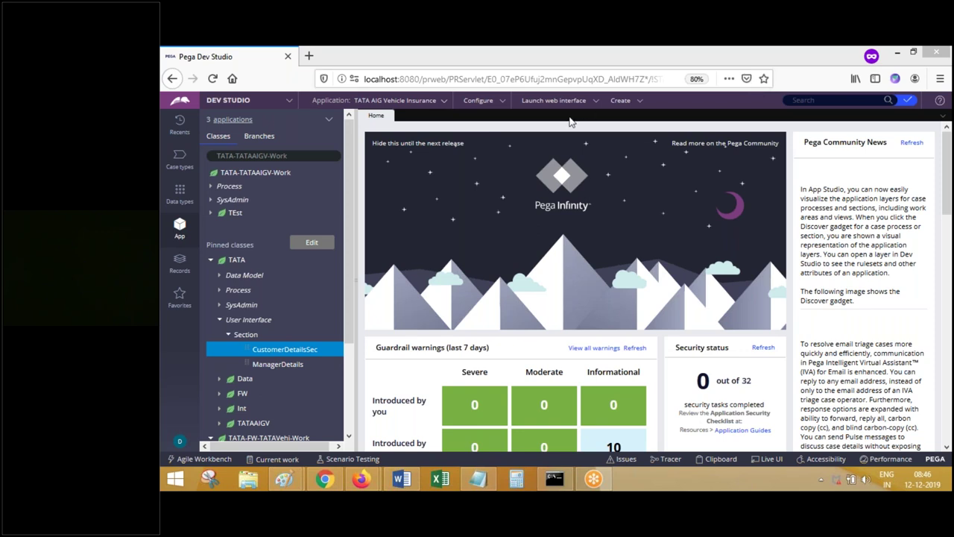
- Collapse the TATA and TATA-FW-TATAVehi-Work trees under Pinned classes
{"action": "left_click", "coordinate": [570, 122]}
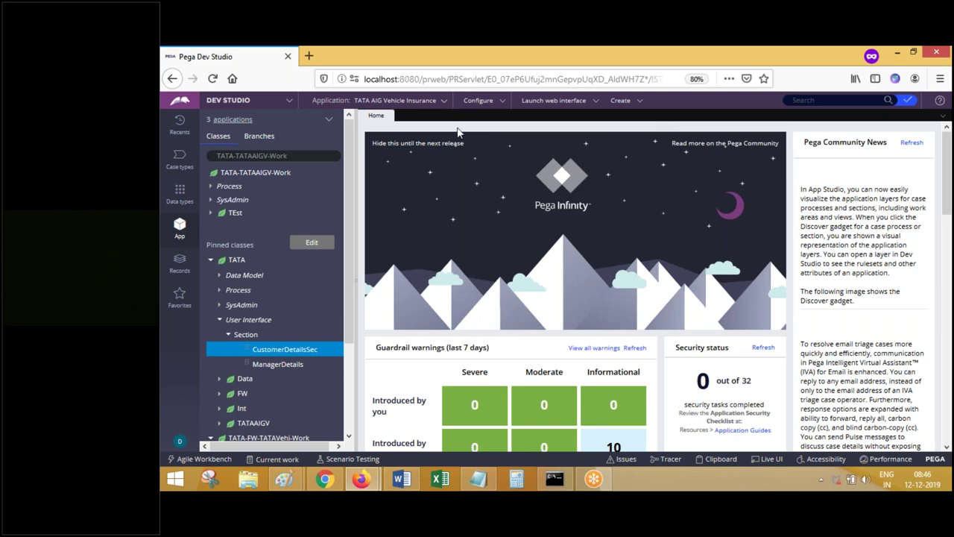
{"action": "left_click", "coordinate": [210, 261]}
{"action": "left_click", "coordinate": [211, 276]}
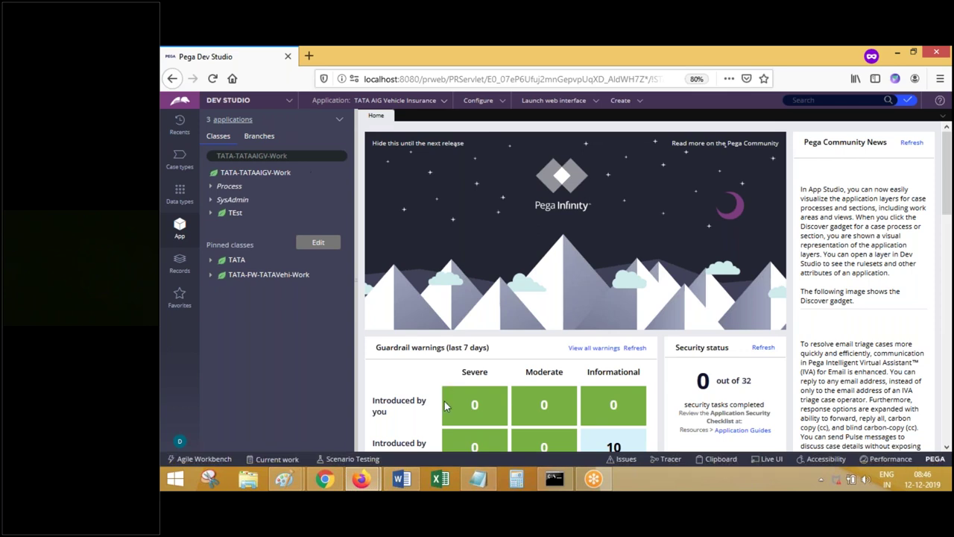
- Bring the Word notes document to the front
{"action": "left_click", "coordinate": [400, 477]}
{"action": "left_click", "coordinate": [401, 478]}
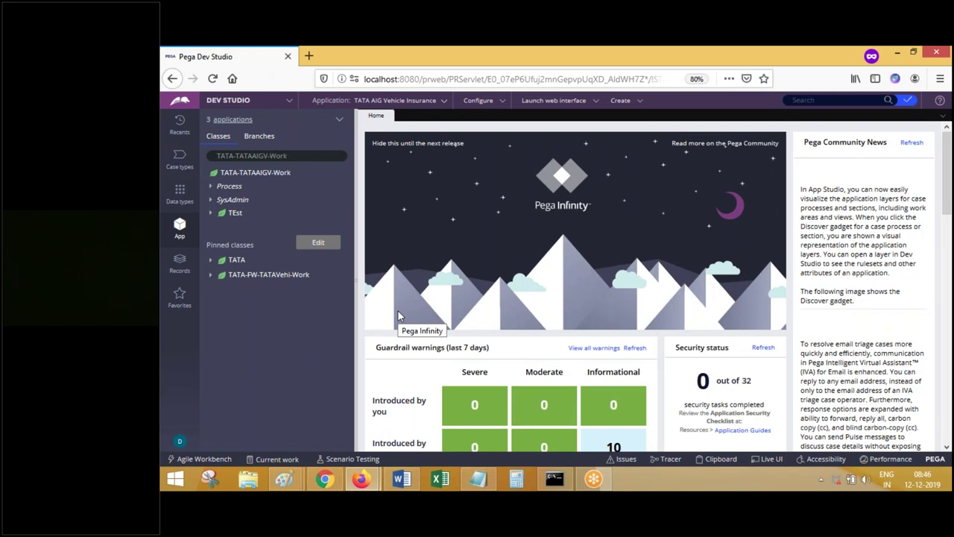
{"action": "left_click", "coordinate": [401, 479]}
- Delete the login screenshot from the Word notes
{"action": "type", "text": "Done."}
{"action": "key", "text": "BackSpace"}
{"action": "key", "text": "BackSpace"}
{"action": "key", "text": "BackSpace"}
{"action": "key", "text": "BackSpace"}
{"action": "key", "text": "BackSpace"}
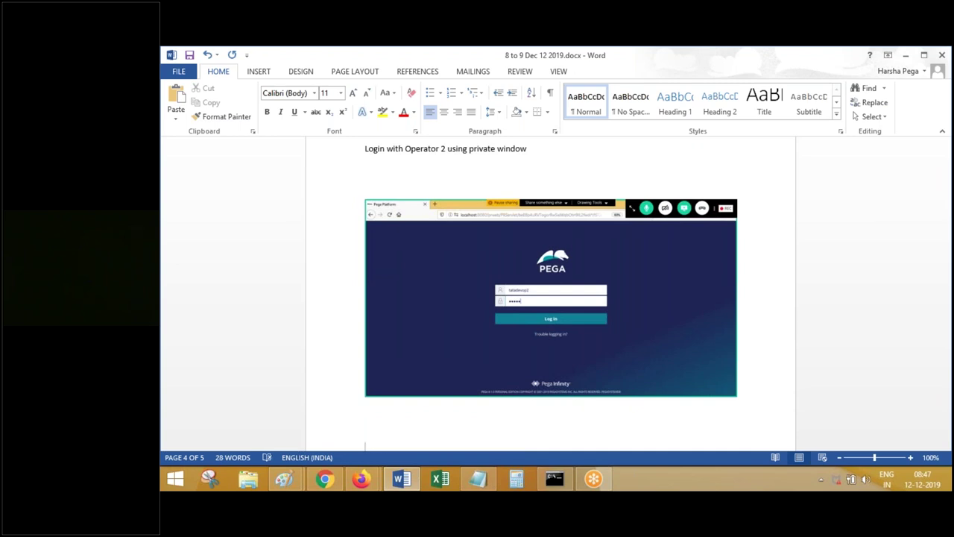
{"action": "left_click", "coordinate": [606, 267]}
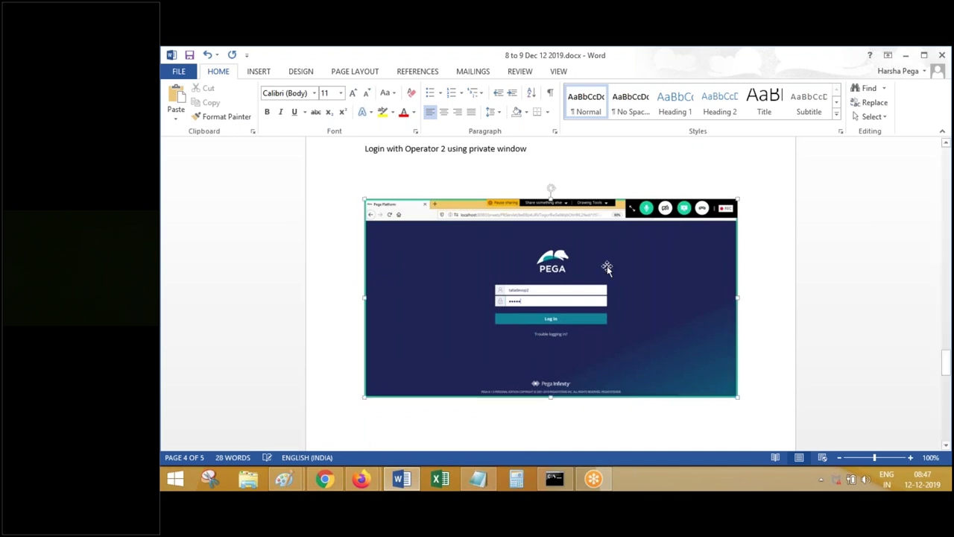
{"action": "key", "text": "Down"}
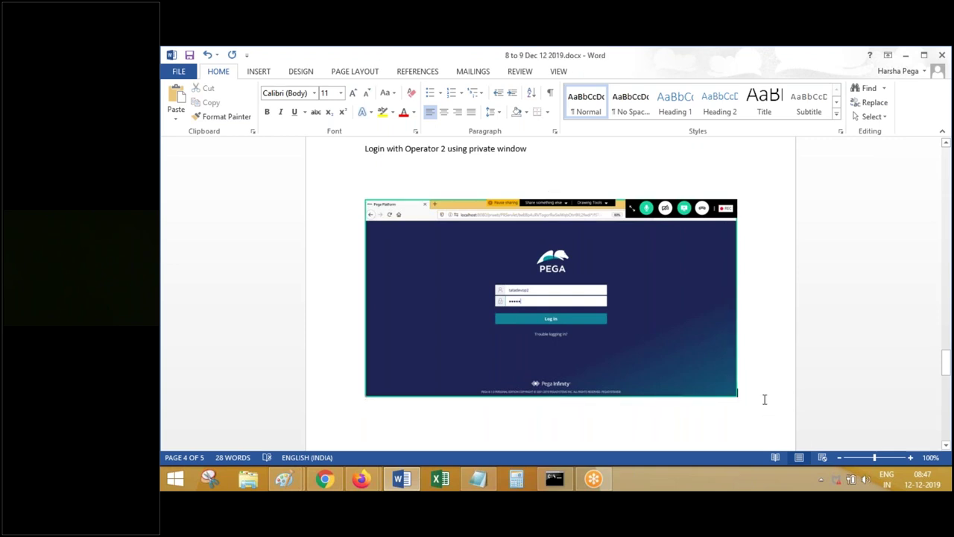
{"action": "left_click", "coordinate": [601, 296]}
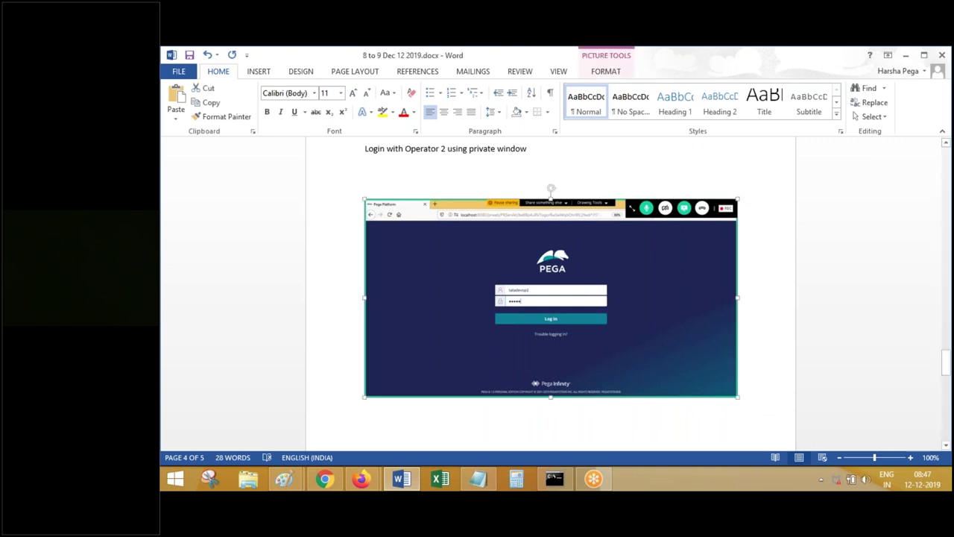
{"action": "key", "text": "Delete"}
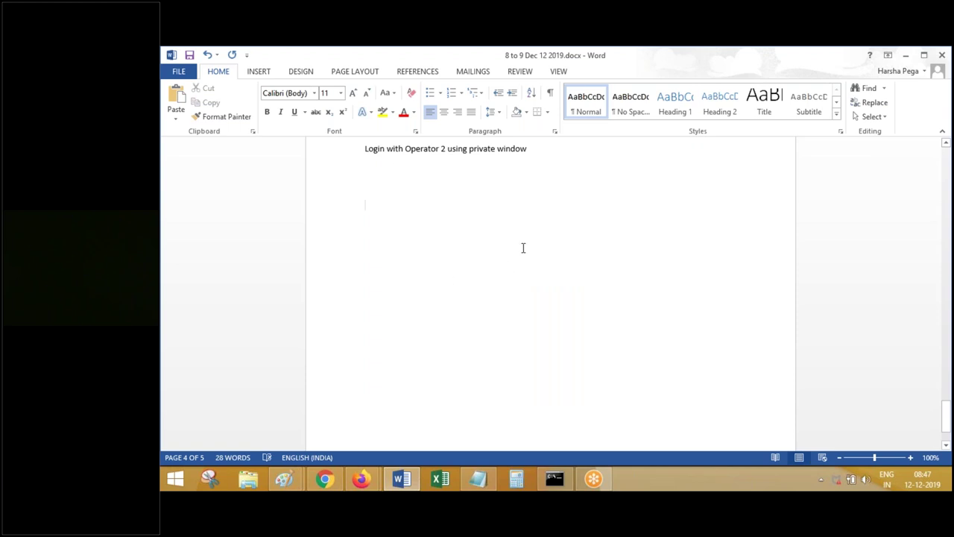
- Add a centred Title heading "How to enable check in , check out feature" with a new line below
{"action": "key", "text": "Return"}
{"action": "key", "text": "Return"}
{"action": "type", "text": "How to enable check in"}
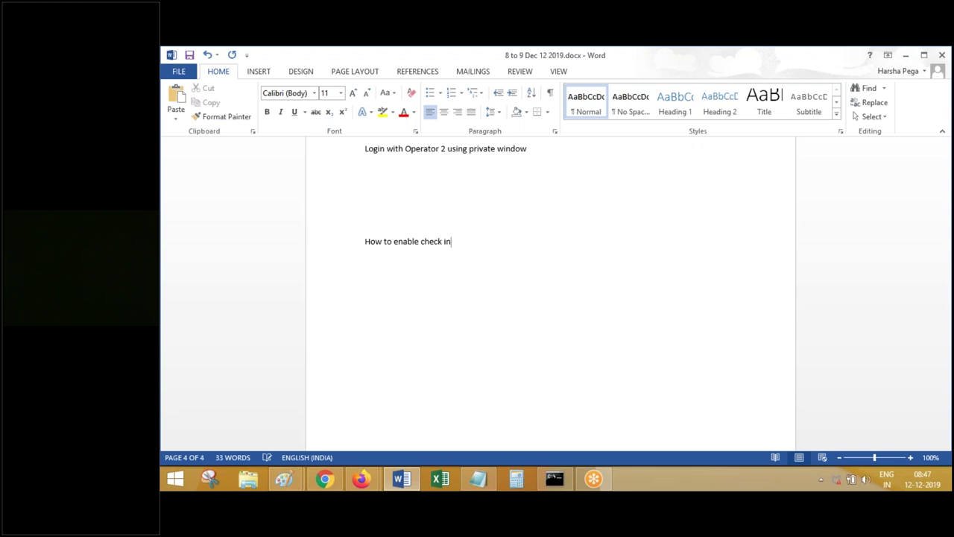
{"action": "type", "text": " , check out"}
{"action": "type", "text": " feature a"}
{"action": "type", "text": "t"}
{"action": "key", "text": "BackSpace"}
{"action": "key", "text": "shift+Home"}
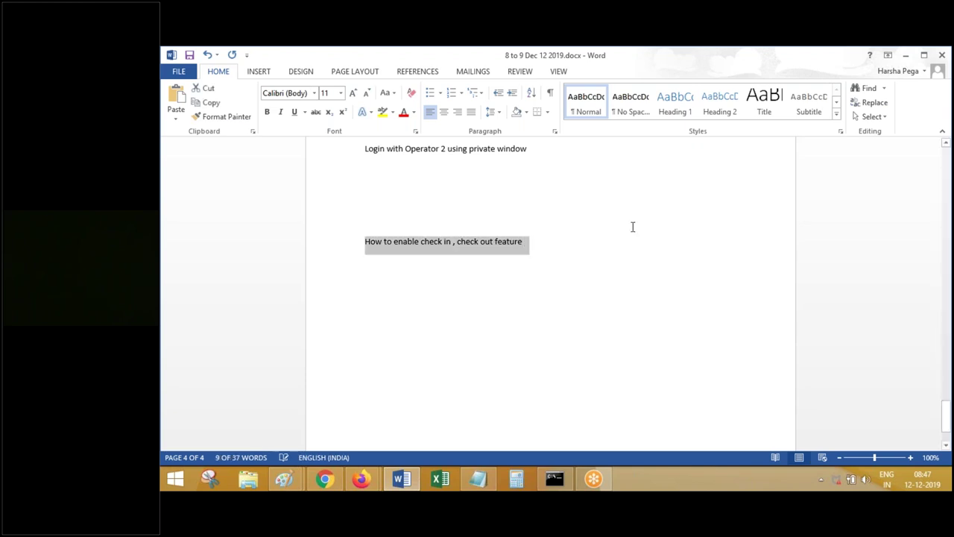
{"action": "left_click", "coordinate": [760, 105]}
{"action": "left_click", "coordinate": [444, 112]}
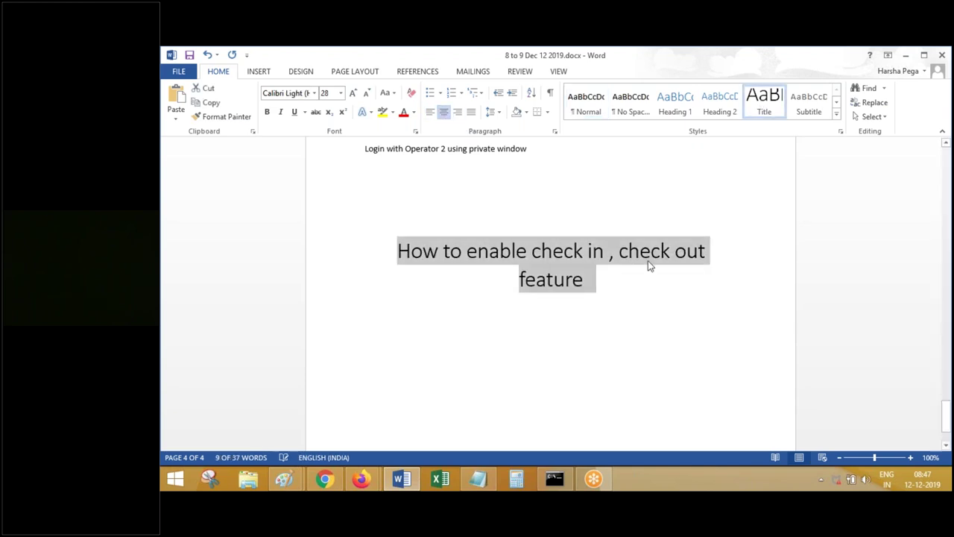
{"action": "left_click", "coordinate": [623, 289]}
{"action": "key", "text": "Return"}
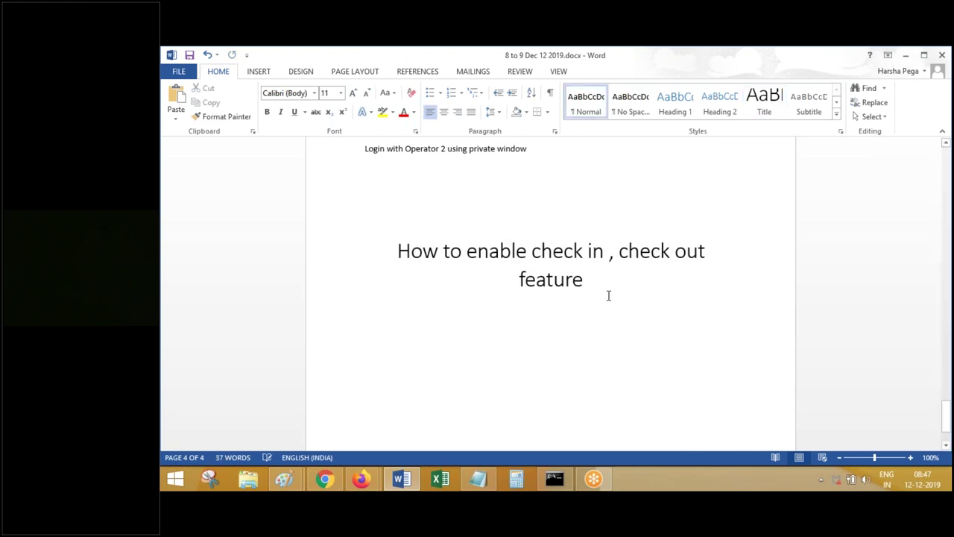
{"action": "mouse_move", "coordinate": [360, 479]}
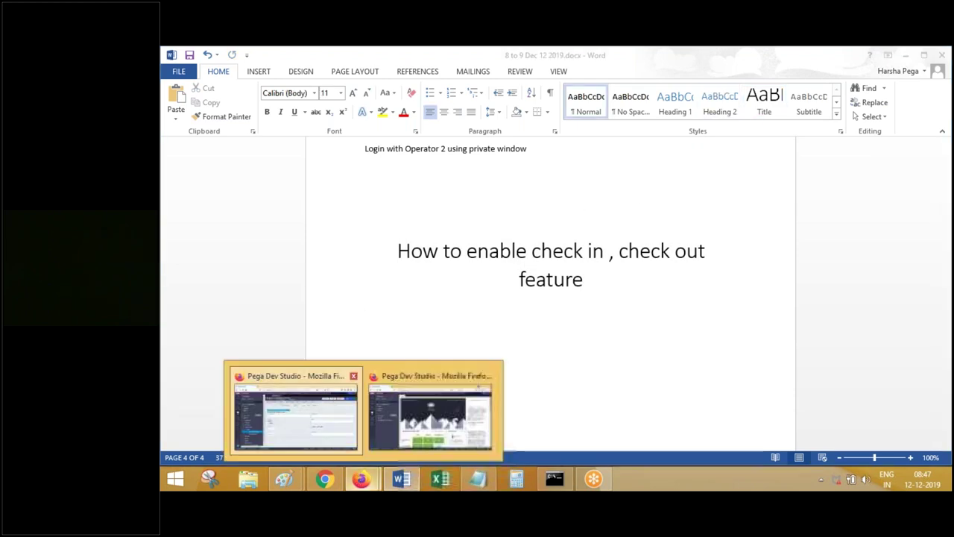
{"action": "left_click", "coordinate": [295, 410]}
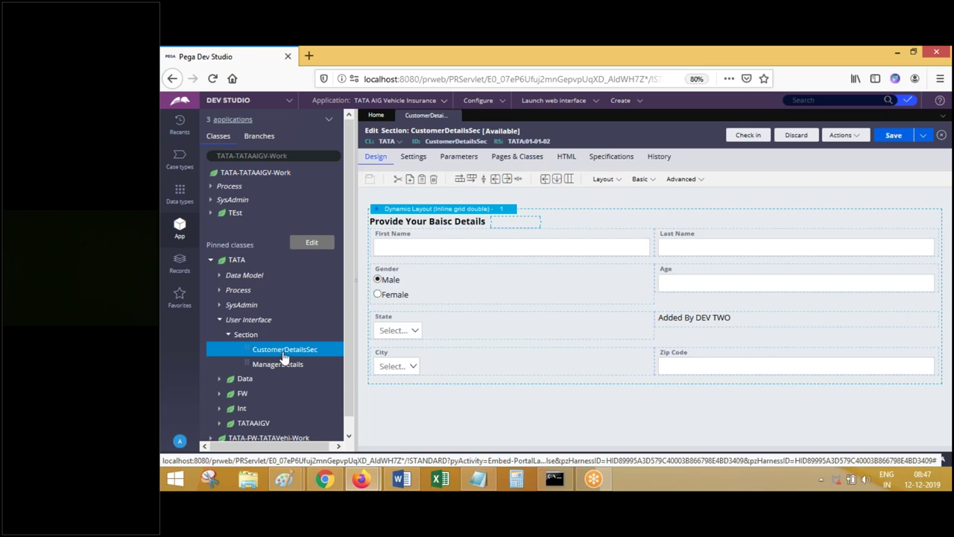
{"action": "left_click", "coordinate": [843, 136]}
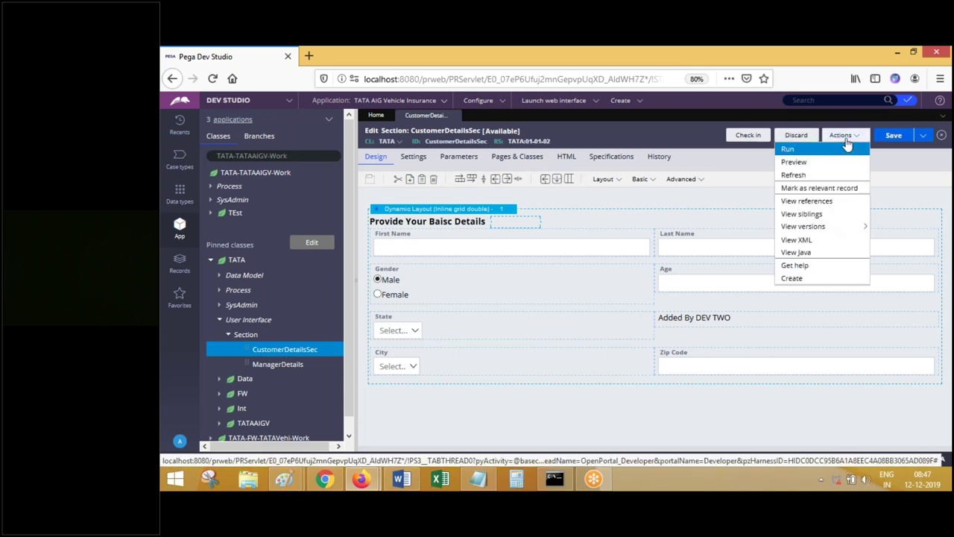
{"action": "mouse_move", "coordinate": [826, 228]}
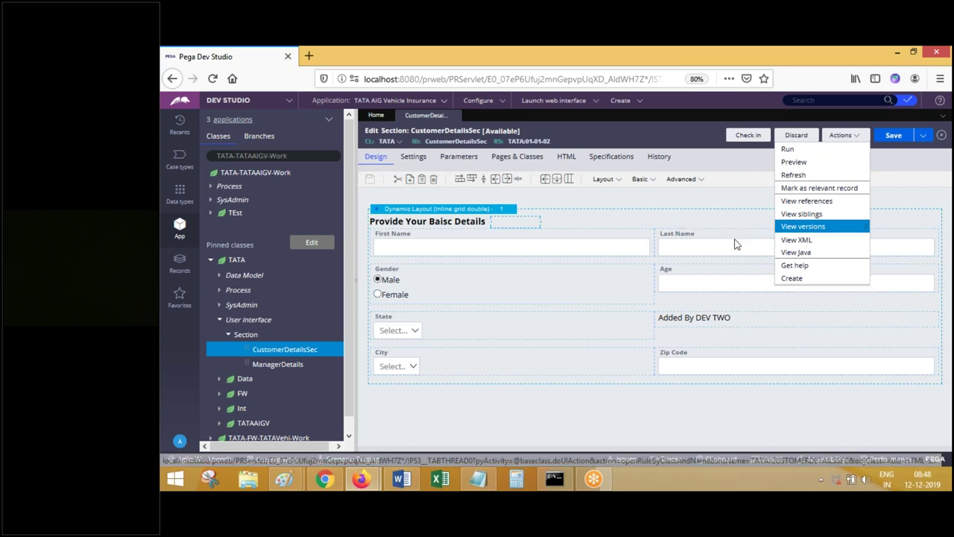
{"action": "left_click", "coordinate": [743, 246]}
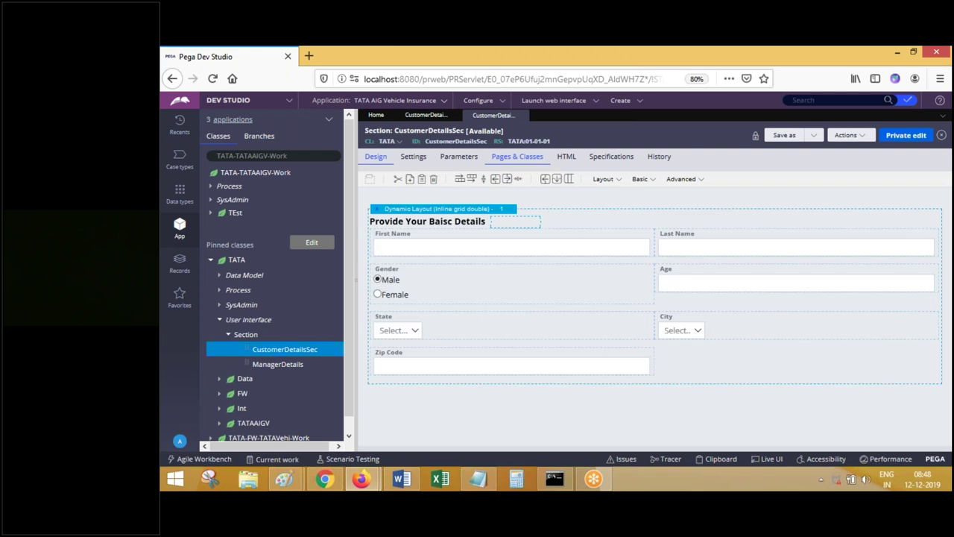
{"action": "left_click", "coordinate": [522, 116]}
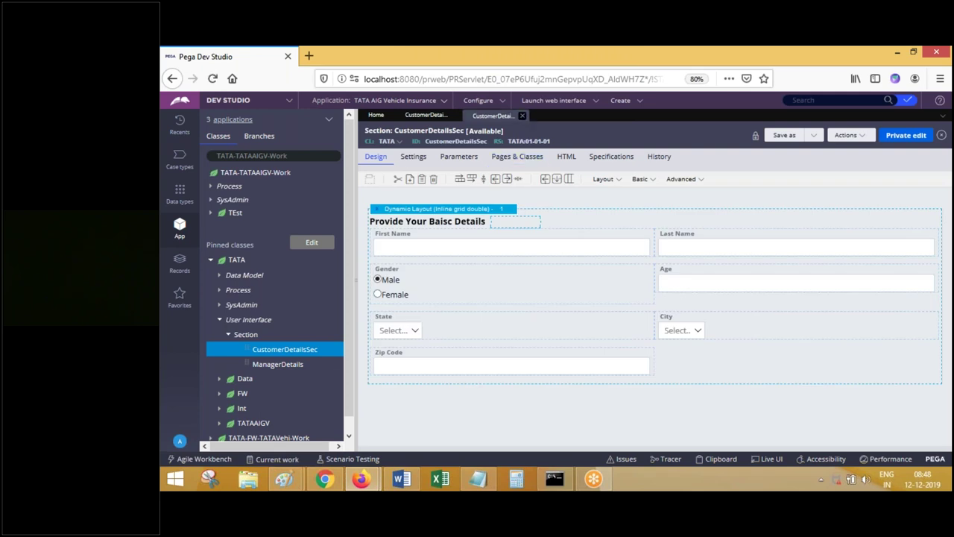
- Type 'This can be enabled at rule set level.' in the Word notes, fixing the typo
{"action": "left_click", "coordinate": [406, 482]}
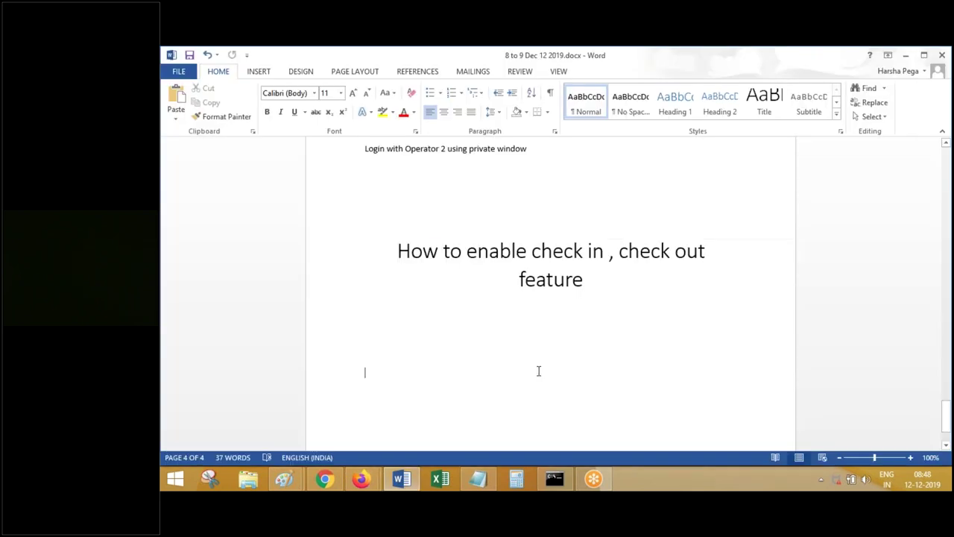
{"action": "type", "text": "This can be "}
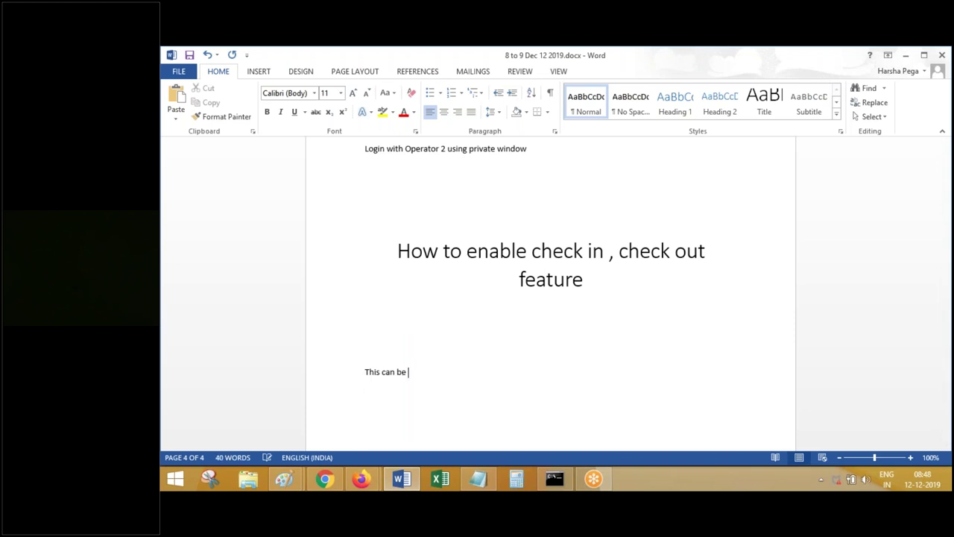
{"action": "type", "text": "anabled at rule set le"}
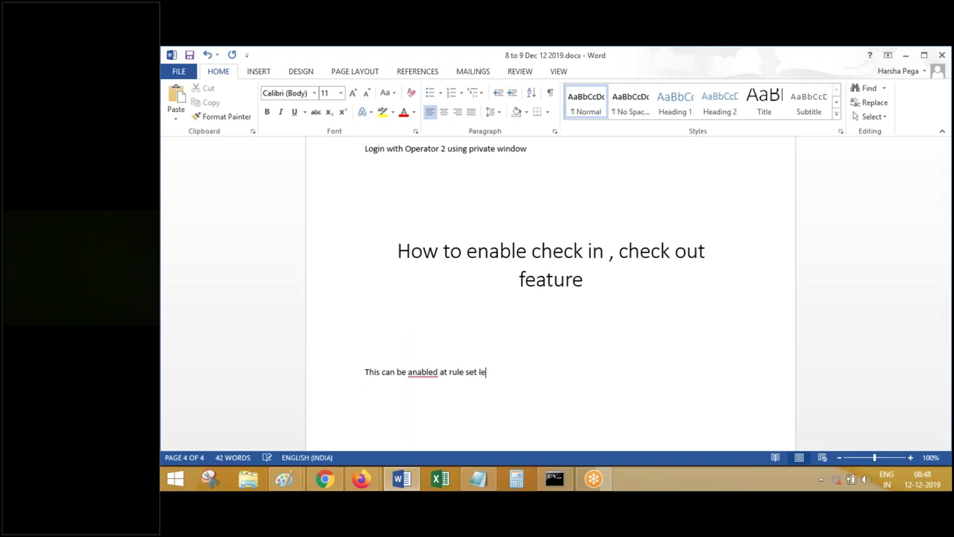
{"action": "type", "text": "vel."}
{"action": "left_click", "coordinate": [409, 373]}
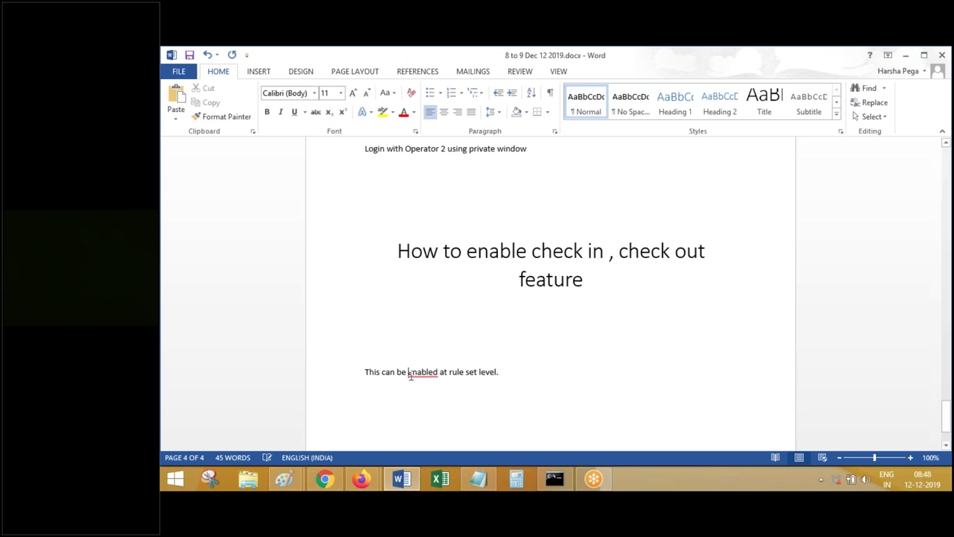
{"action": "type", "text": "e"}
{"action": "key", "text": "Delete"}
- Add a new line reading 'Enable this for Org, Impl, FW rule sets.'
{"action": "left_click", "coordinate": [527, 371]}
{"action": "key", "text": "Return"}
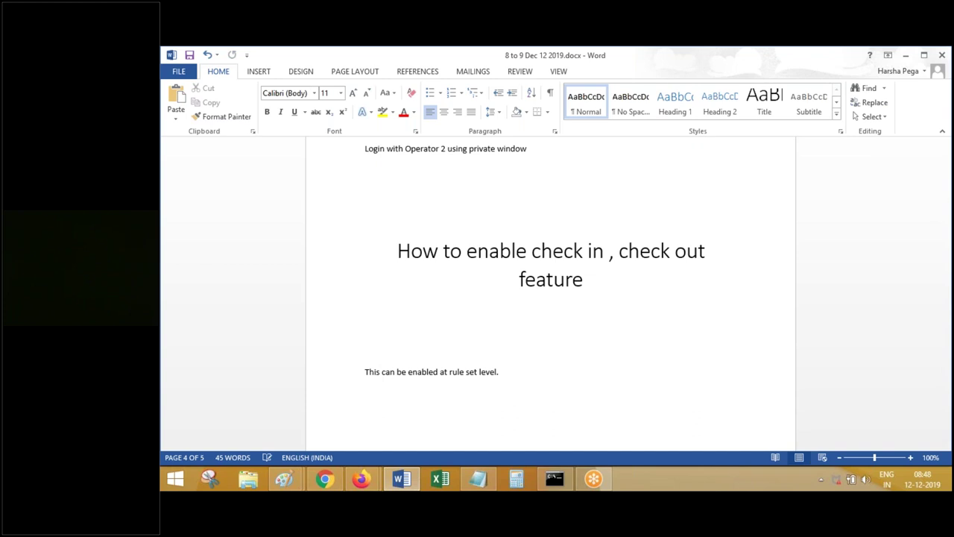
{"action": "type", "text": "Enable this for Org, Impl, FW"}
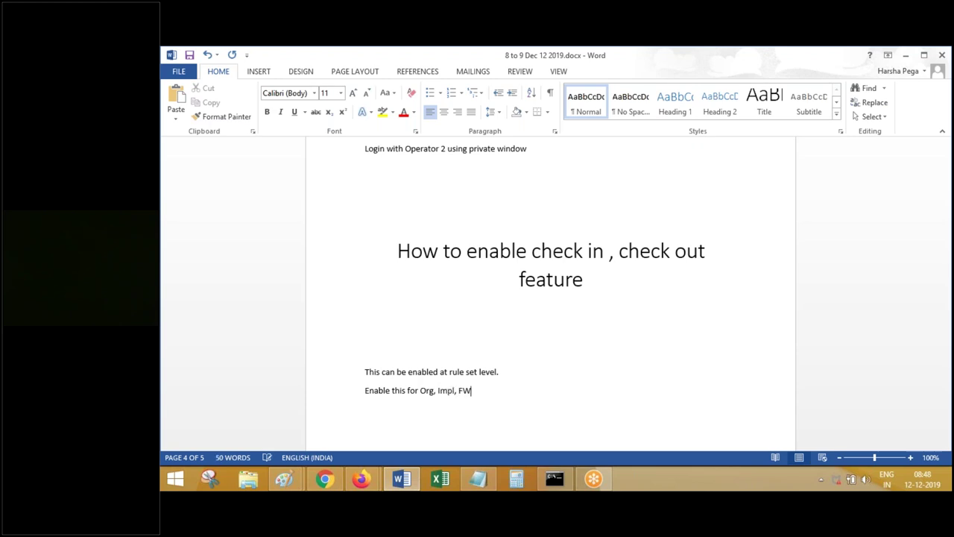
{"action": "type", "text": " rule sets."}
{"action": "key", "text": "Return"}
{"action": "left_click", "coordinate": [372, 478]}
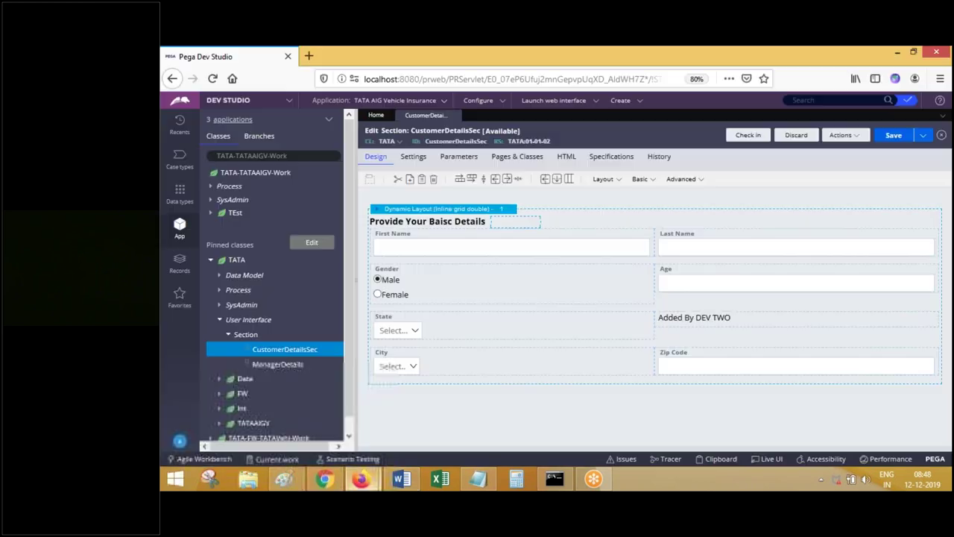
- Open the TATA:01-01-02 ruleset, check its Category and Security tabs, then return to Versions
{"action": "left_click", "coordinate": [513, 145]}
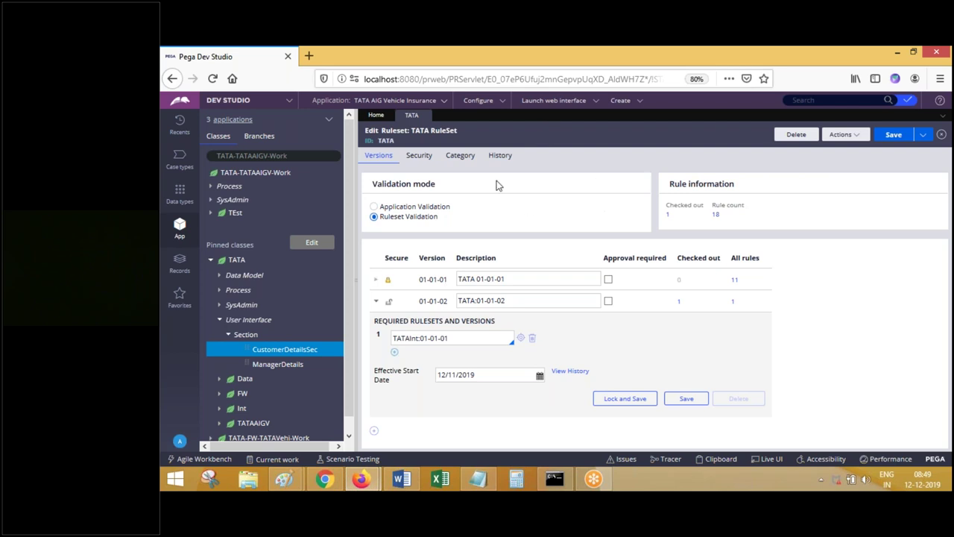
{"action": "left_click", "coordinate": [462, 156]}
{"action": "left_click", "coordinate": [423, 158]}
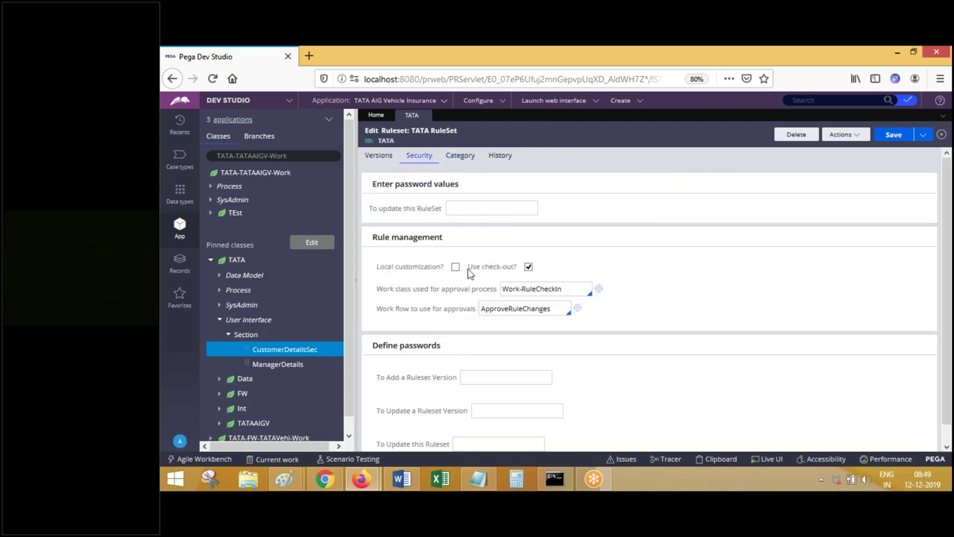
{"action": "left_click_drag", "start_coordinate": [467, 266], "coordinate": [517, 267]}
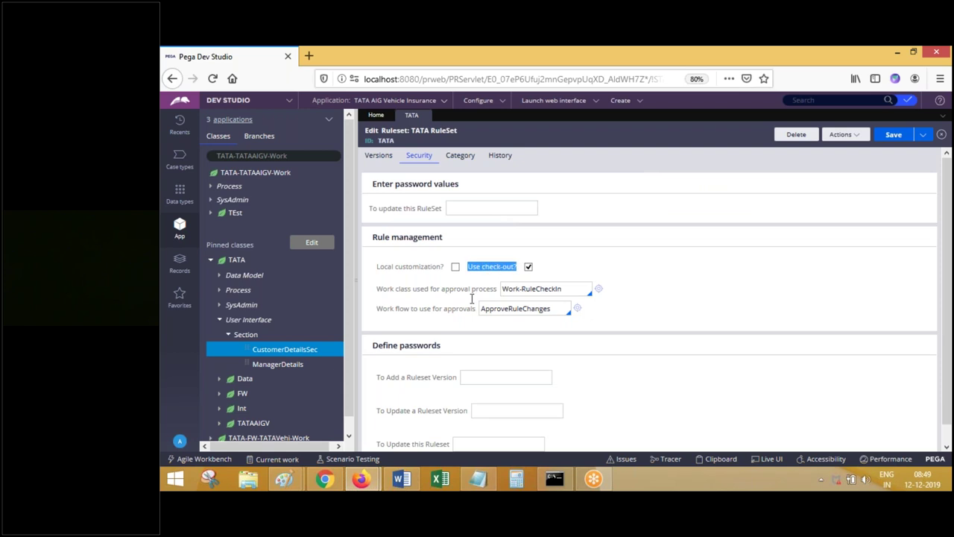
{"action": "left_click", "coordinate": [377, 155]}
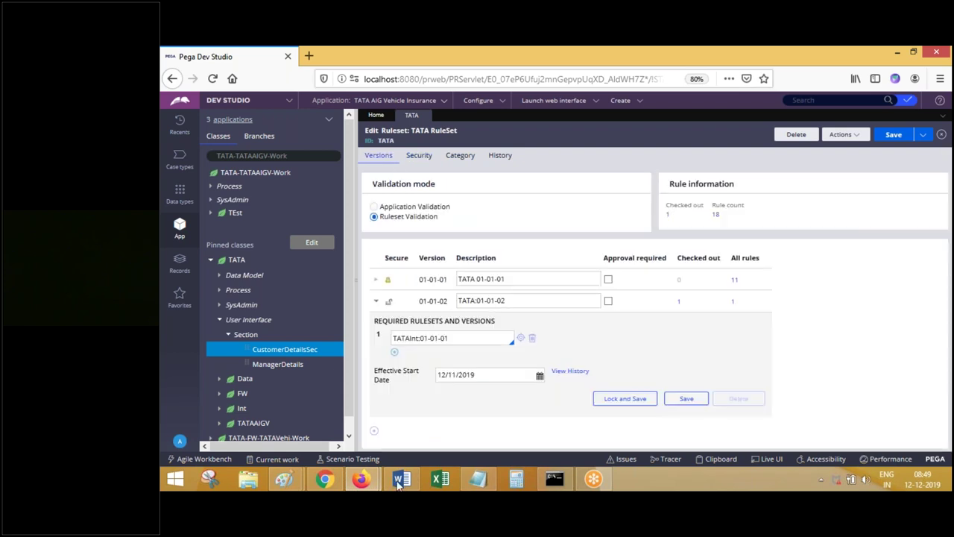
- Paste the TATA ruleset versions screenshot into the Word notes
{"action": "key", "text": "alt+Tab"}
{"action": "scroll", "coordinate": [552, 298], "scroll_direction": "down", "scroll_amount": 3}
{"action": "key", "text": "ctrl+v"}
- Replace the stray image with an 'Org Rulest' label followed by the versions screenshot
{"action": "left_click", "coordinate": [522, 328]}
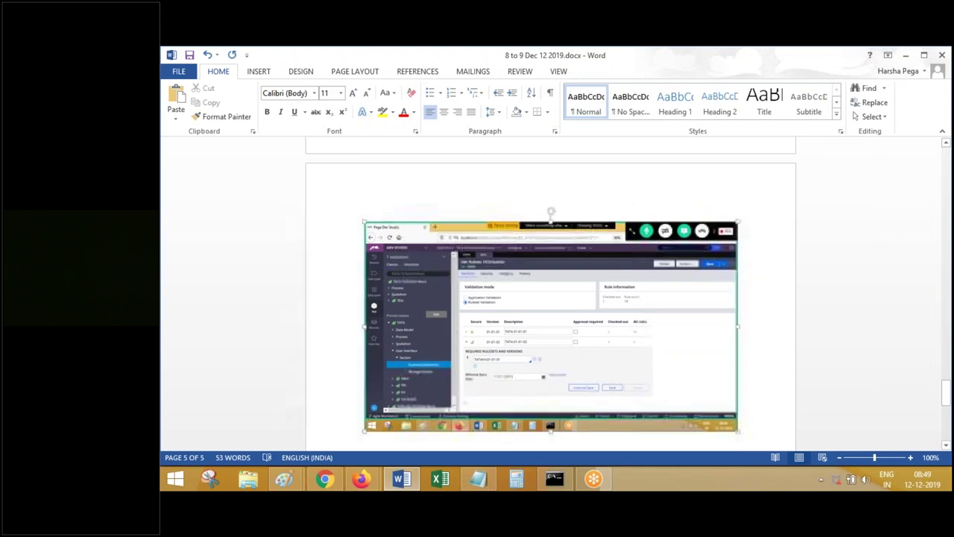
{"action": "key", "text": "Delete"}
{"action": "left_click", "coordinate": [364, 154]}
{"action": "type", "text": "Org Rulest"}
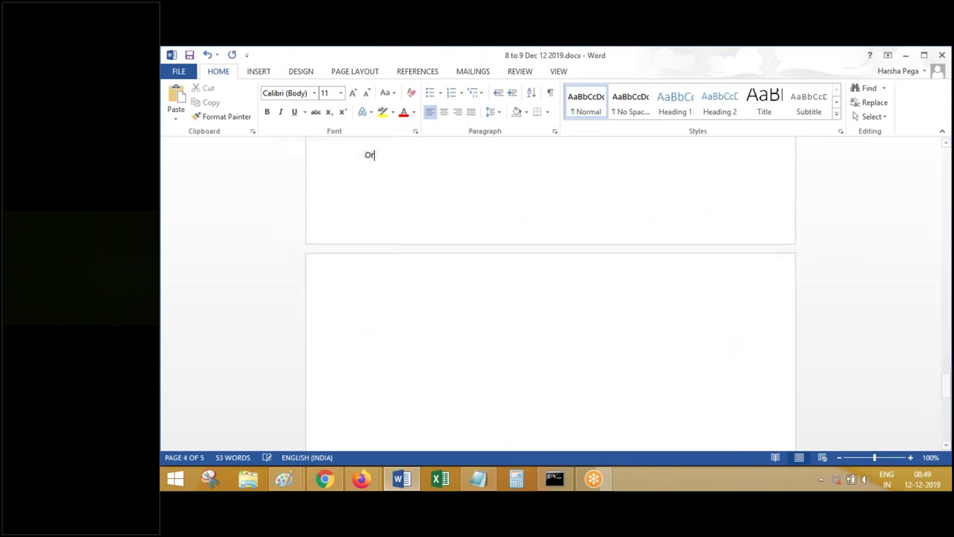
{"action": "key", "text": "Return"}
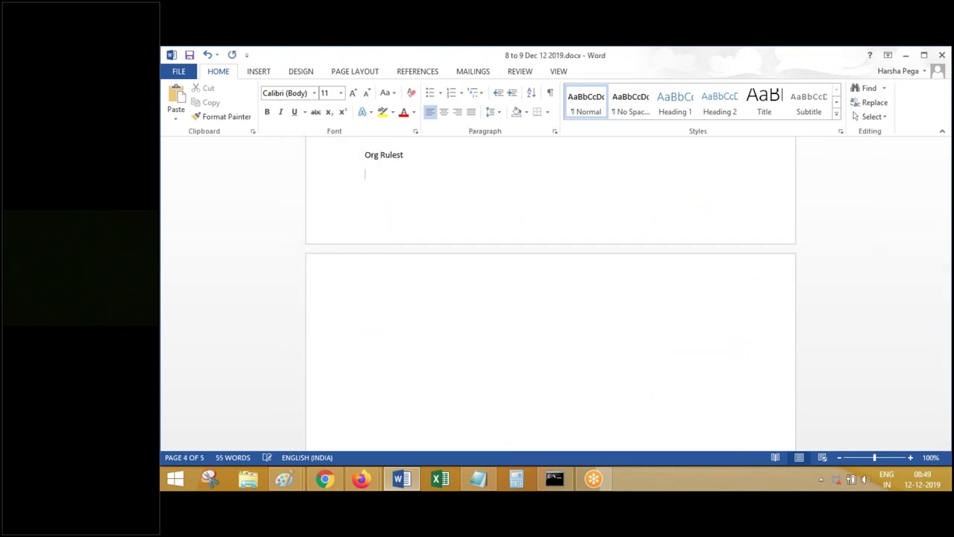
{"action": "key", "text": "ctrl+v"}
- Add the line 'Go to security tab' and highlight Use check-out? in Pega
{"action": "key", "text": "Return"}
{"action": "type", "text": "Go to"}
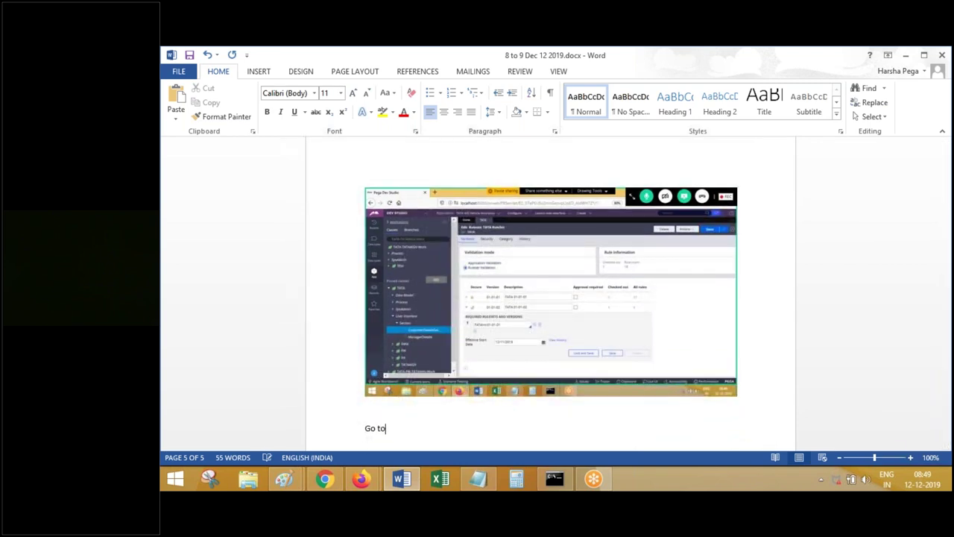
{"action": "type", "text": " security tab"}
{"action": "key", "text": "Return"}
{"action": "key", "text": "alt+Tab"}
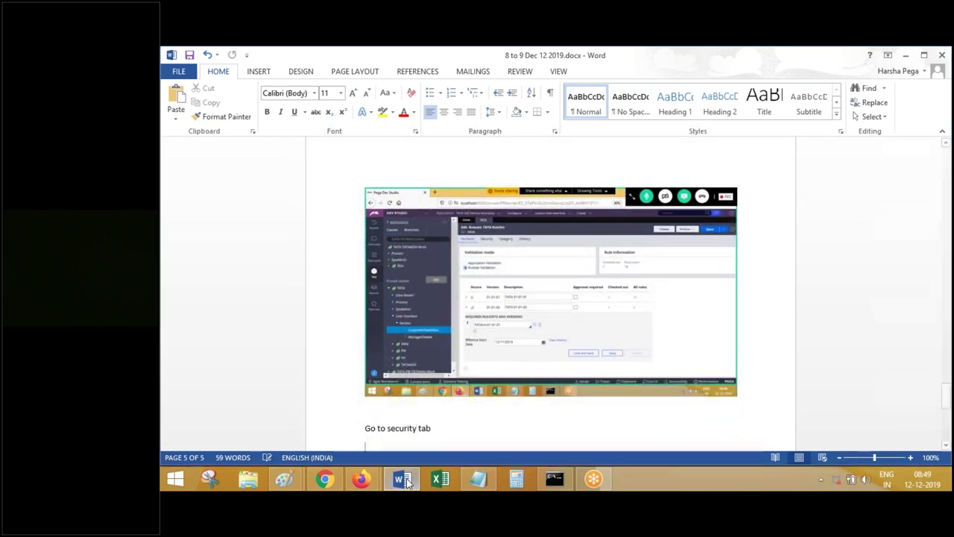
{"action": "triple_click", "coordinate": [482, 268]}
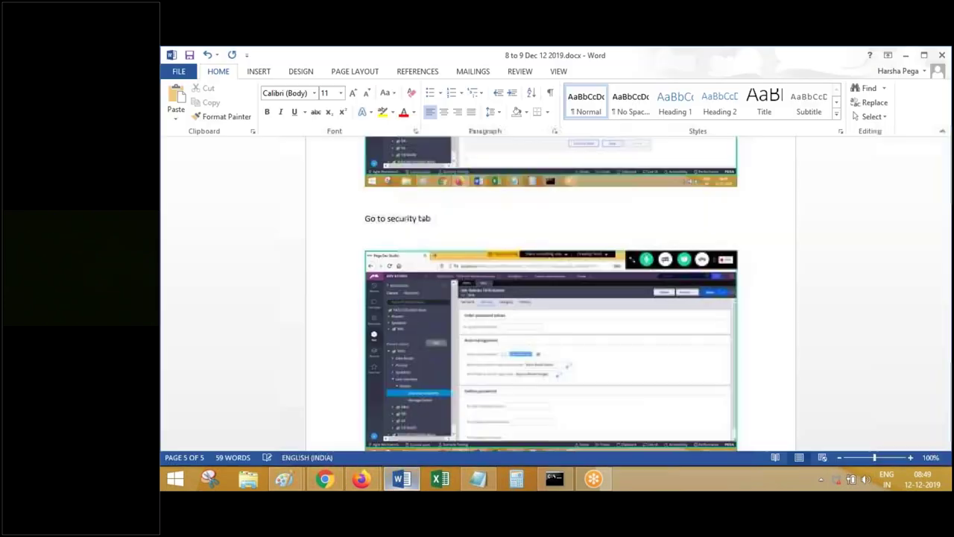
- Add 'Select Above check box and save.', 'Done.' and the note to repeat for Impl and FW
{"action": "type", "text": "Select Above check box and "}
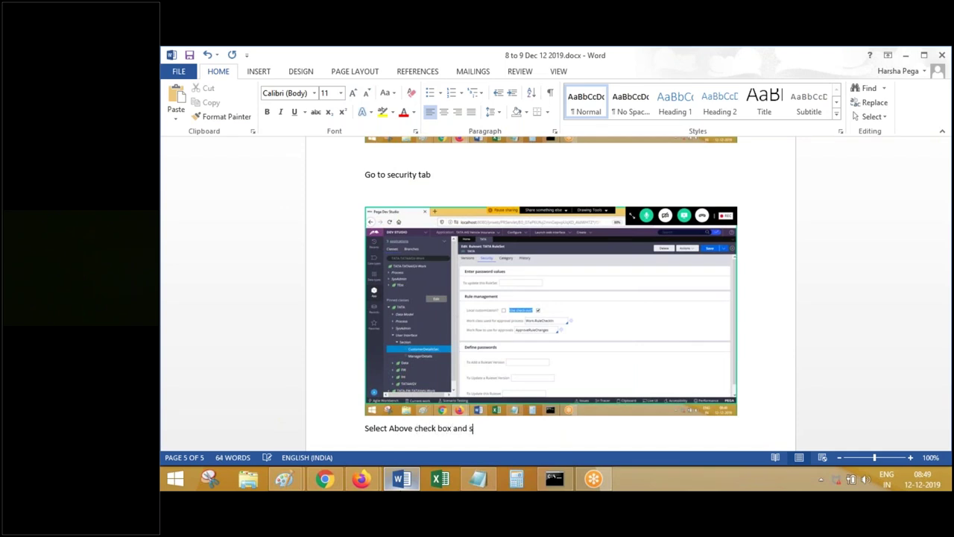
{"action": "type", "text": "save."}
{"action": "key", "text": "Return"}
{"action": "type", "text": "Done."}
{"action": "key", "text": "Return"}
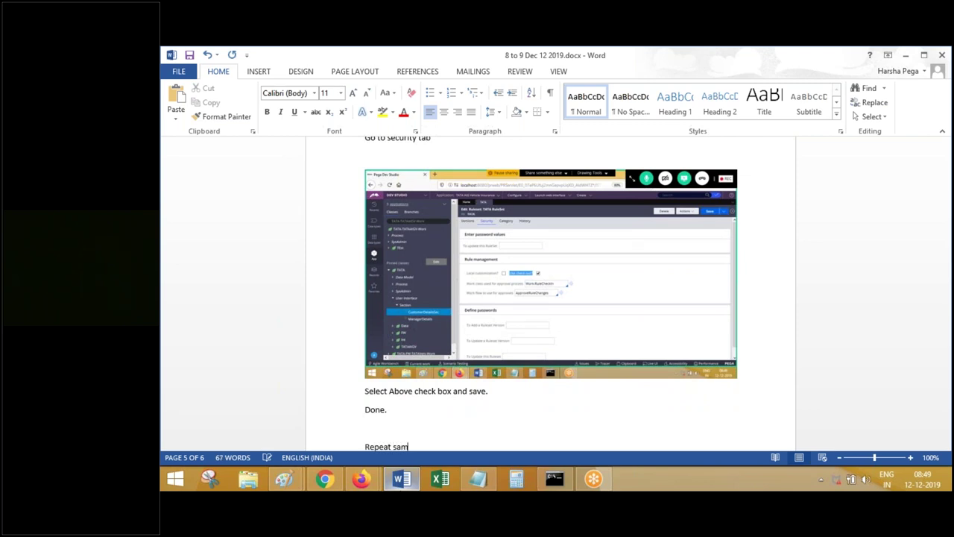
{"action": "type", "text": "and FW rule sets."}
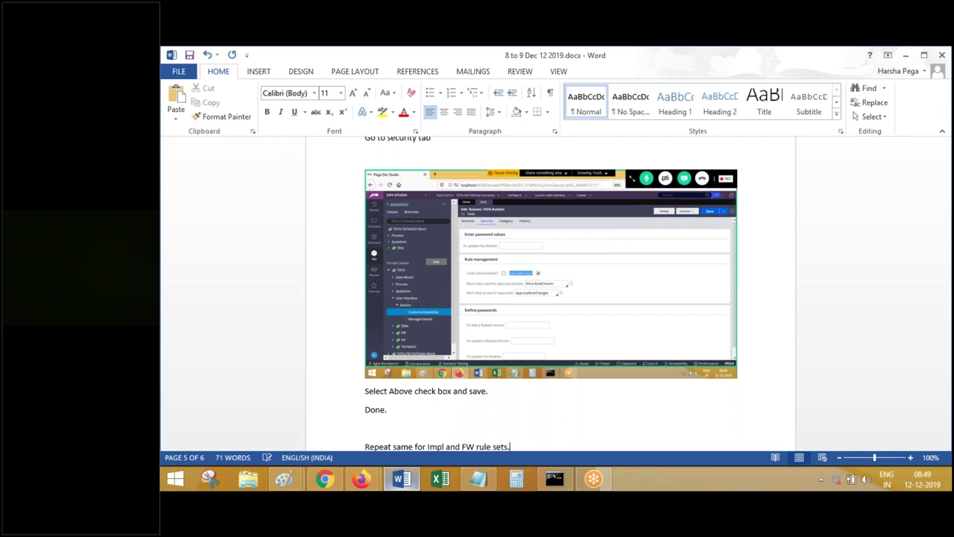
{"action": "key", "text": "Return"}
- Save the TATA ruleset with its check-out setting
{"action": "left_click", "coordinate": [365, 480]}
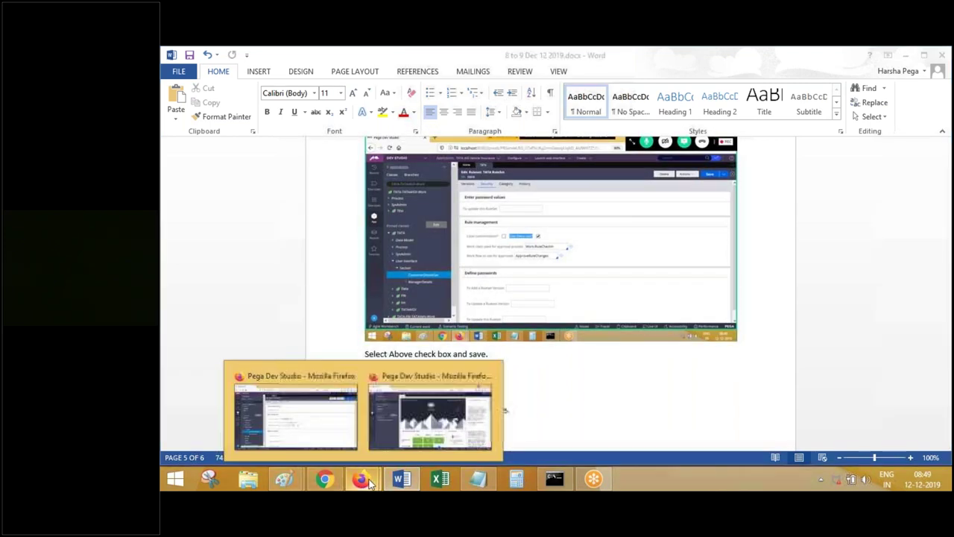
{"action": "left_click", "coordinate": [429, 418]}
{"action": "left_click", "coordinate": [362, 479]}
{"action": "left_click", "coordinate": [296, 414]}
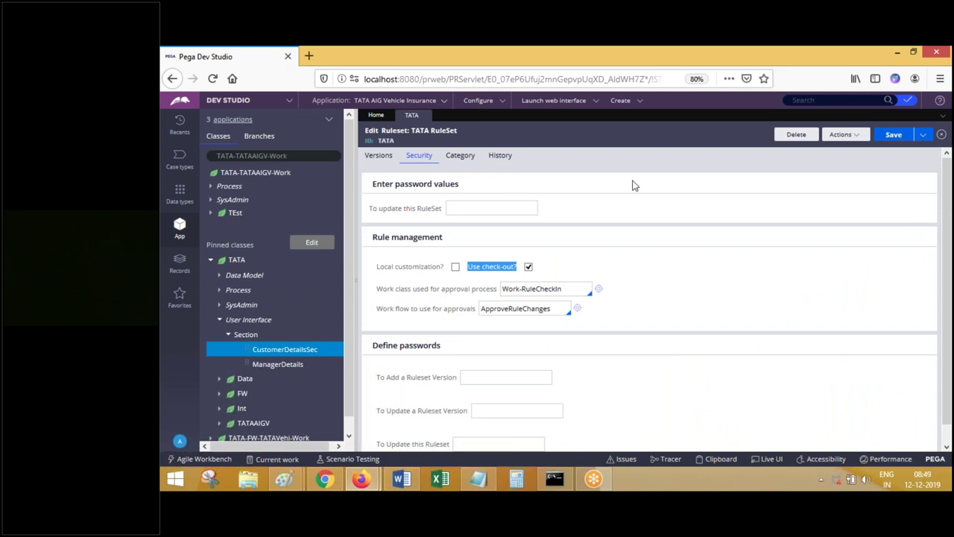
{"action": "left_click", "coordinate": [894, 137]}
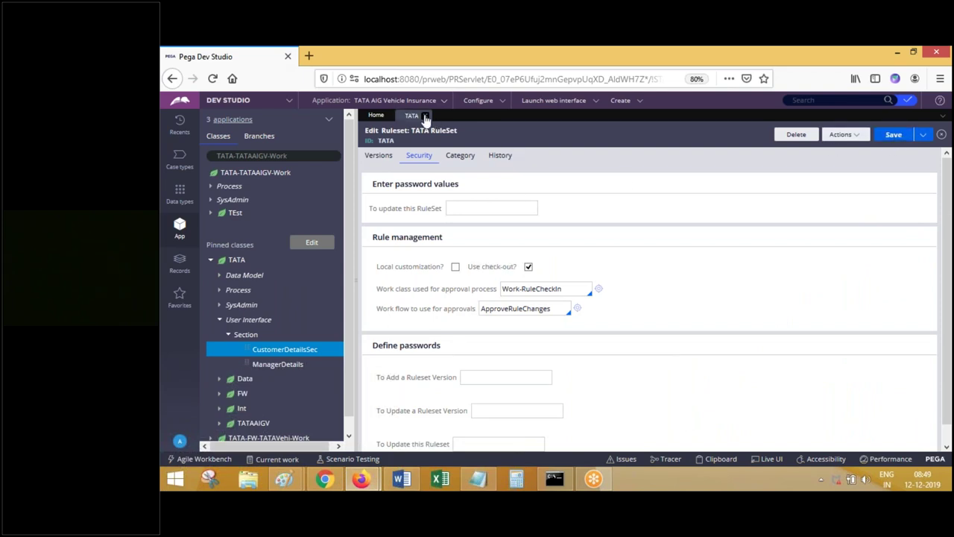
- From Application > Definition, open the TATAAIGV ruleset's Security tab and its Use check-out? option
{"action": "left_click", "coordinate": [422, 116]}
{"action": "left_click", "coordinate": [395, 99]}
{"action": "left_click", "coordinate": [376, 124]}
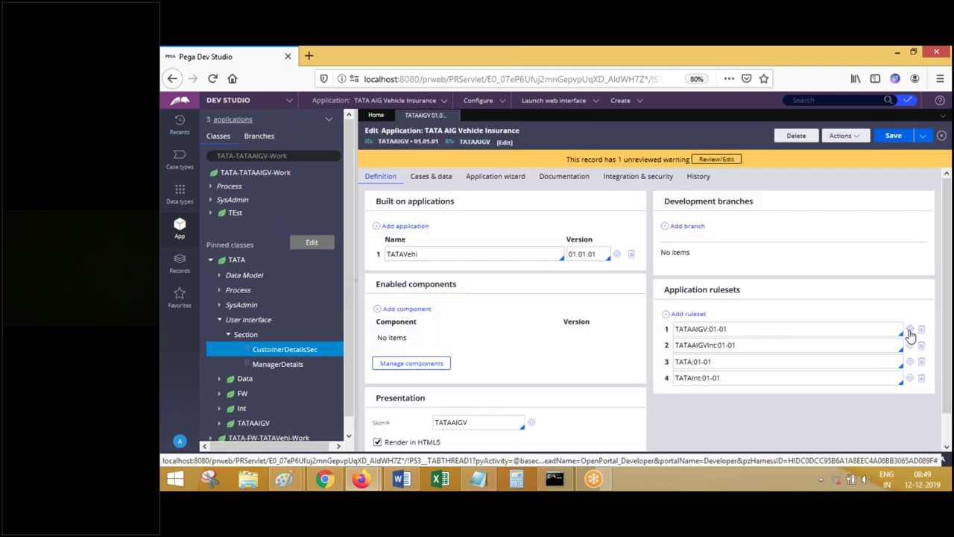
{"action": "left_click", "coordinate": [903, 331]}
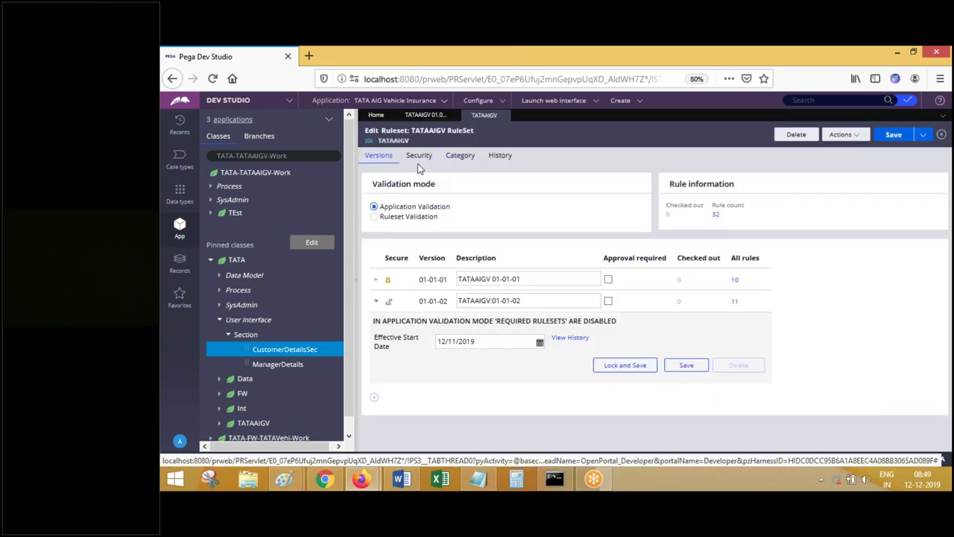
{"action": "left_click", "coordinate": [418, 157]}
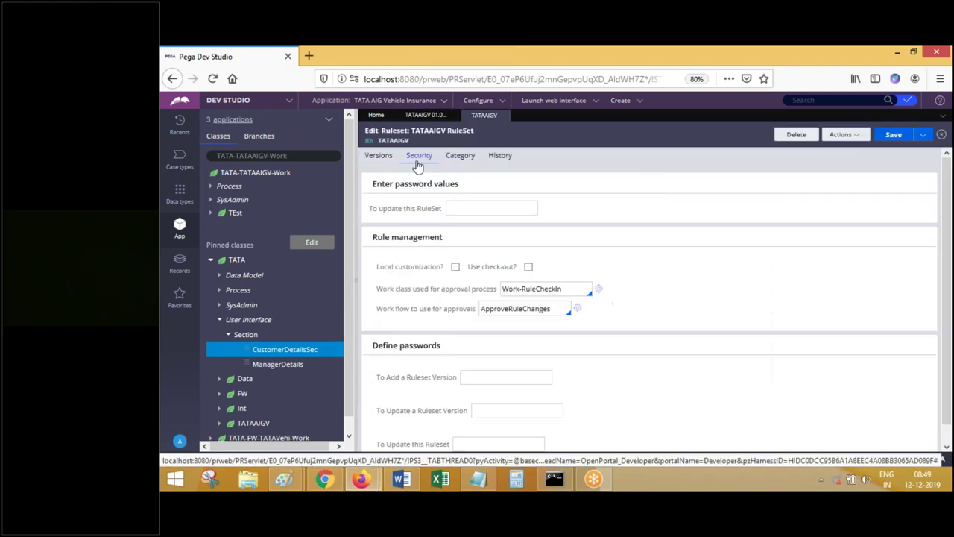
{"action": "triple_click", "coordinate": [494, 269]}
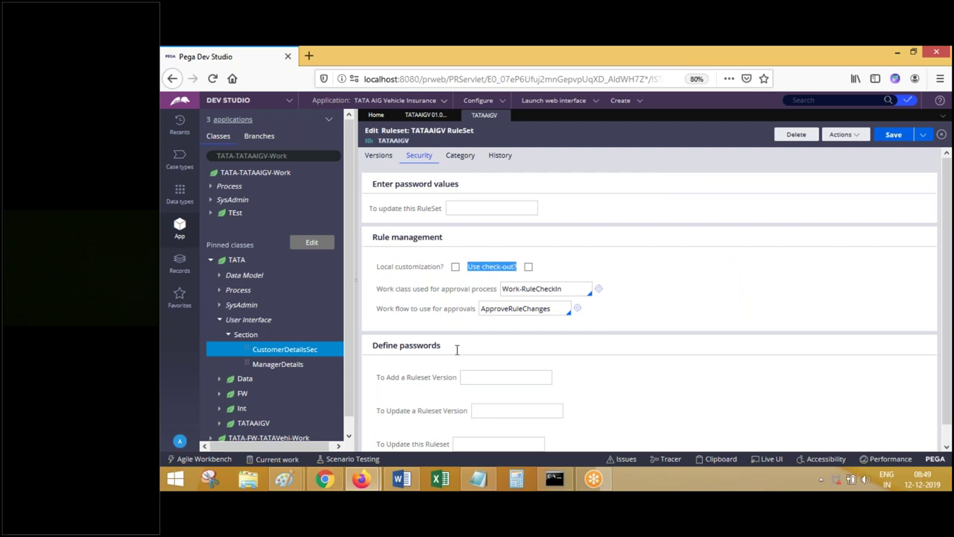
- Start a new Word page titled 'Impl' and paste the TATAAIGV security screenshot
{"action": "left_click", "coordinate": [403, 478]}
{"action": "key", "text": "ctrl+Return"}
{"action": "type", "text": "Impl"}
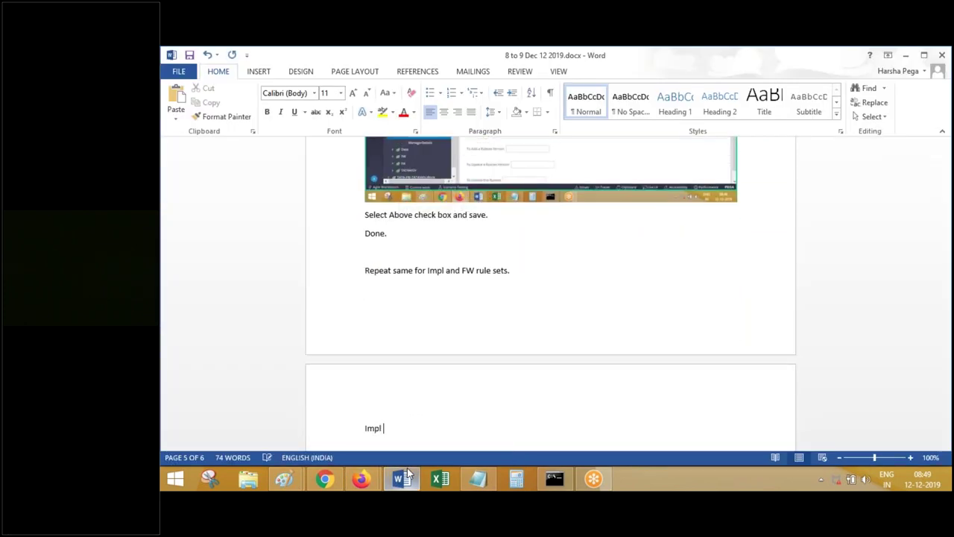
{"action": "key", "text": "ctrl+v"}
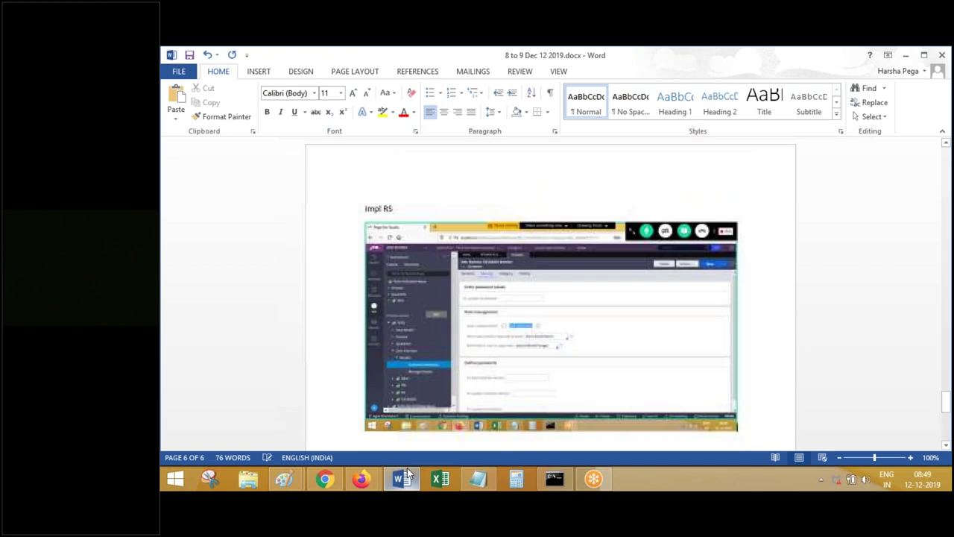
- Paste the screenshot showing check-out ticked and add the note 'Save. Done.'
{"action": "left_click", "coordinate": [361, 478]}
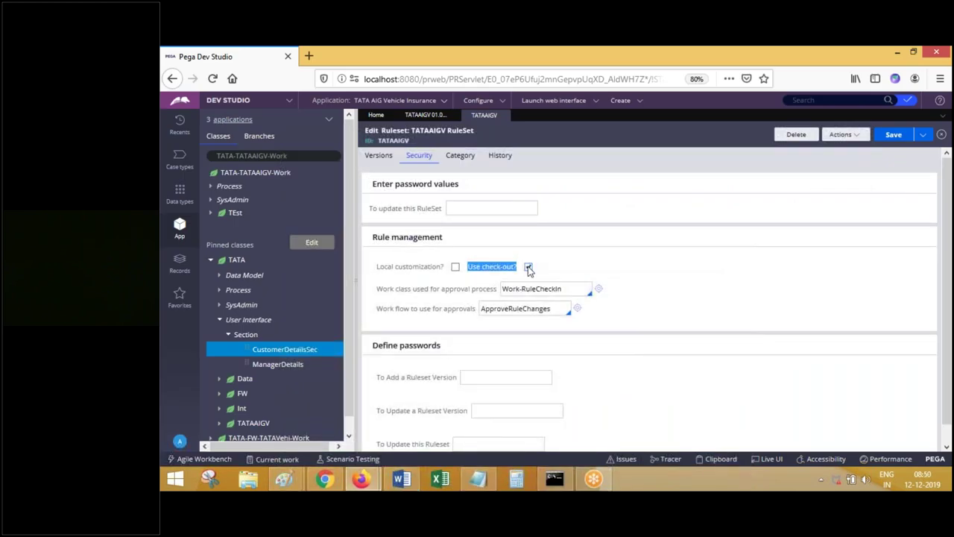
{"action": "left_click", "coordinate": [403, 478]}
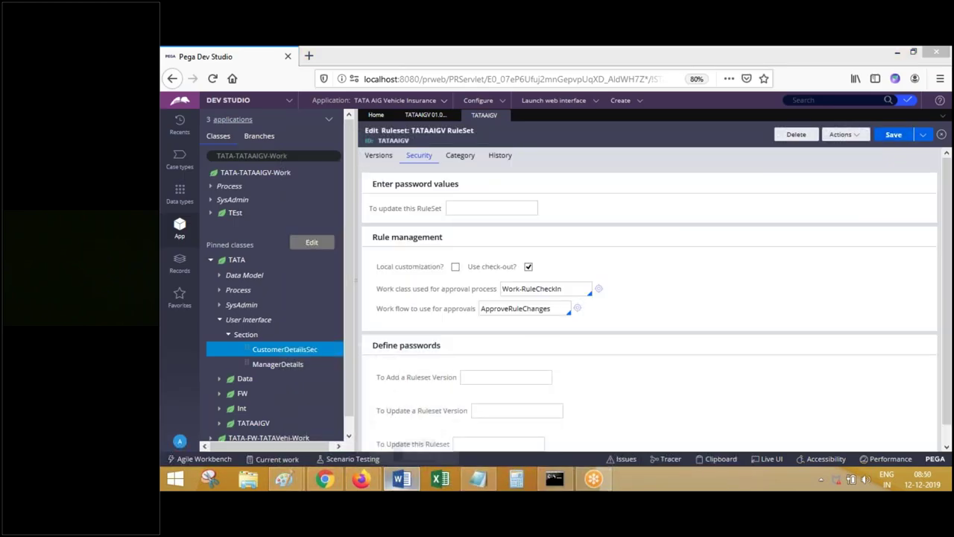
{"action": "key", "text": "ctrl+v"}
{"action": "key", "text": "Return"}
{"action": "type", "text": "Save. Done"}
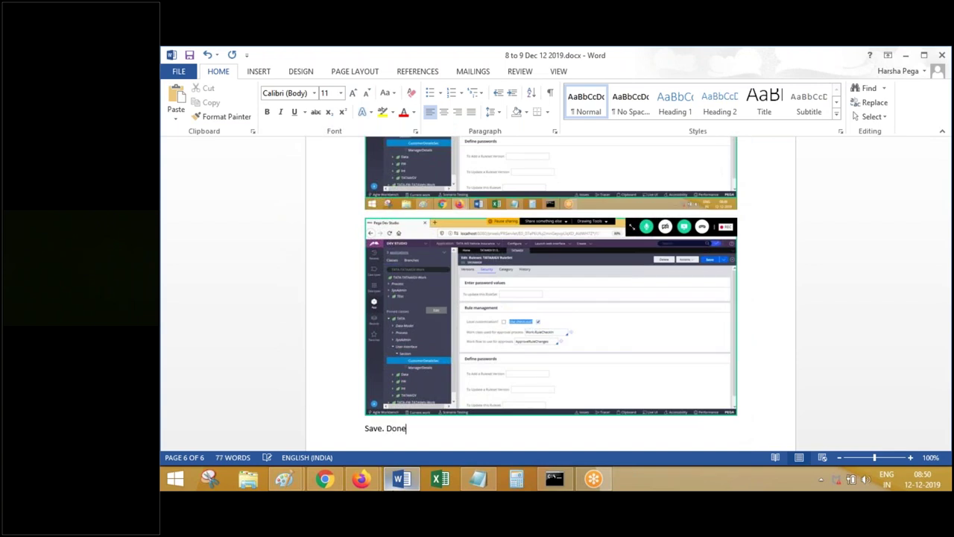
{"action": "type", "text": "."}
{"action": "key", "text": "alt+Tab"}
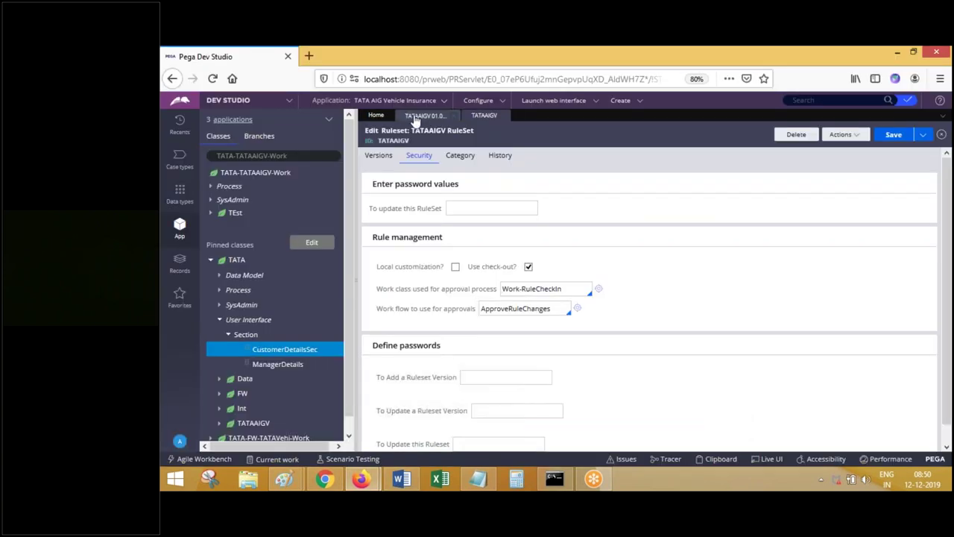
{"action": "left_click", "coordinate": [414, 118]}
- Open the TATAVehi ruleset's Security tab and select the Use check-out? option
{"action": "left_click", "coordinate": [799, 298]}
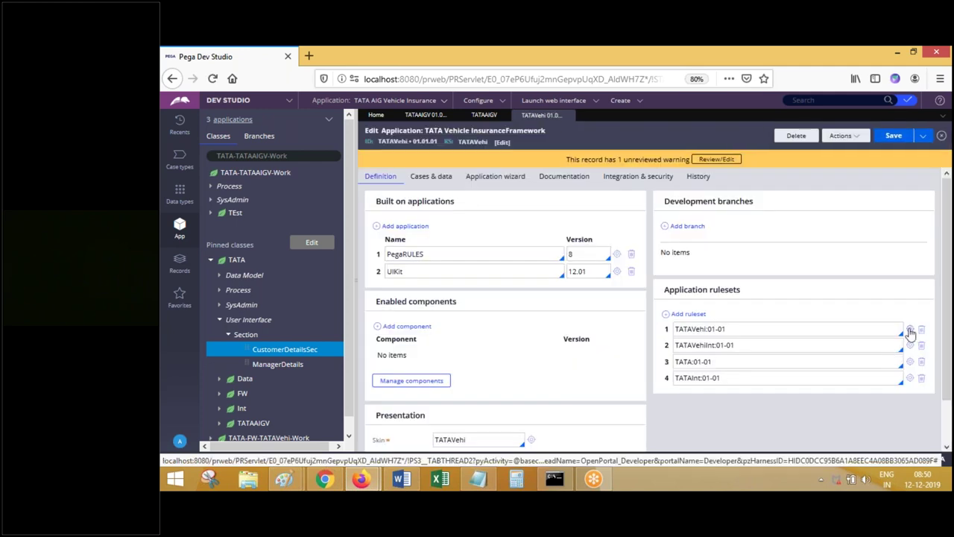
{"action": "left_click", "coordinate": [909, 329]}
{"action": "left_click", "coordinate": [421, 157]}
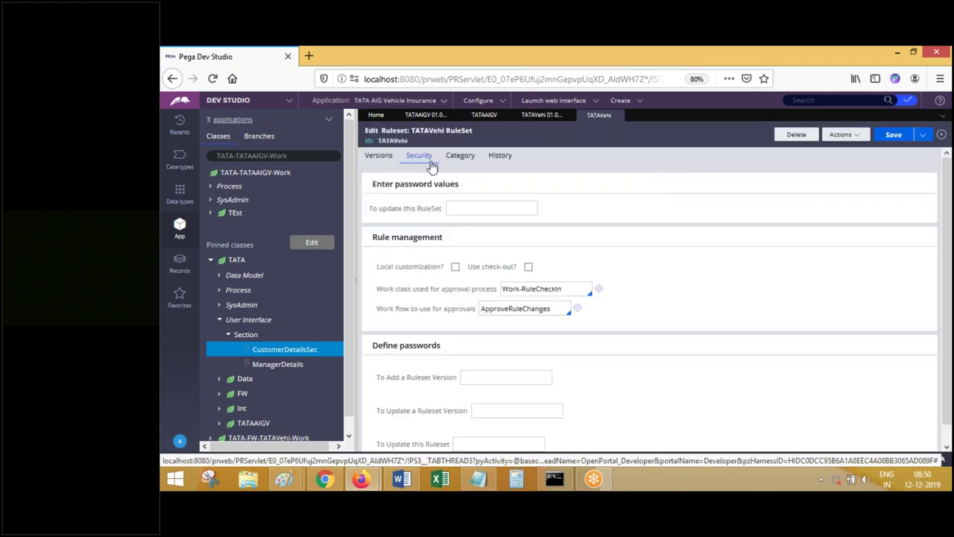
{"action": "double_click", "coordinate": [483, 266]}
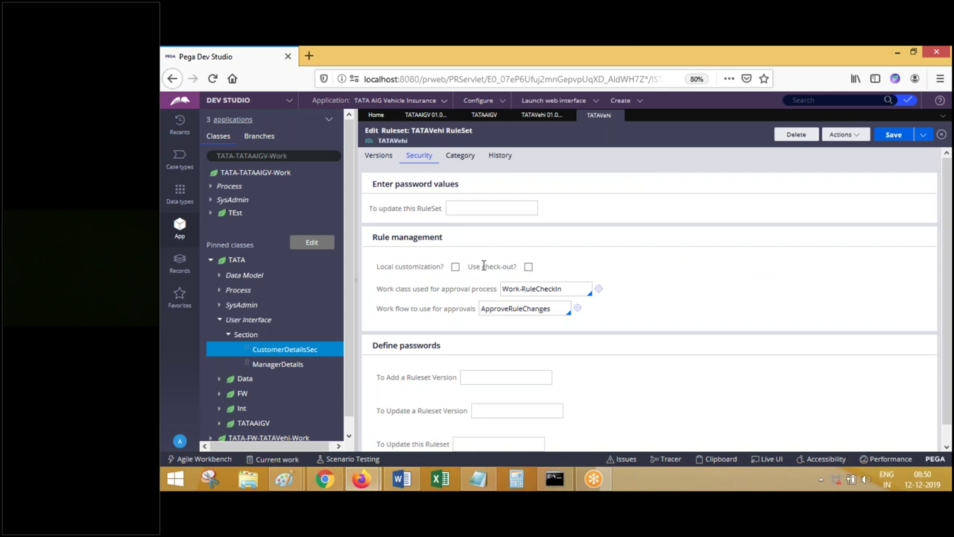
{"action": "triple_click", "coordinate": [483, 266]}
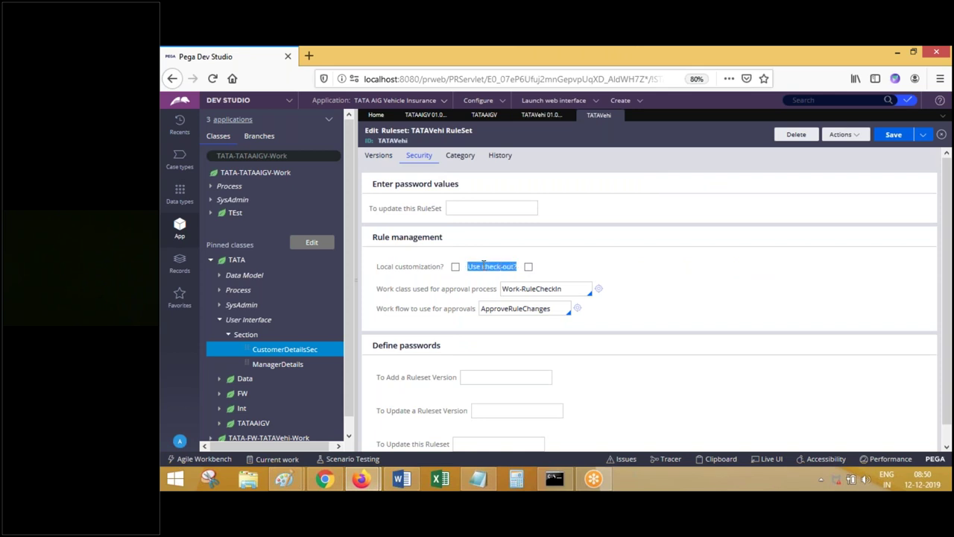
- Finish the FW rule set line in Word, paste two TATAVehi screenshots and type 'Done'
{"action": "left_click", "coordinate": [405, 481]}
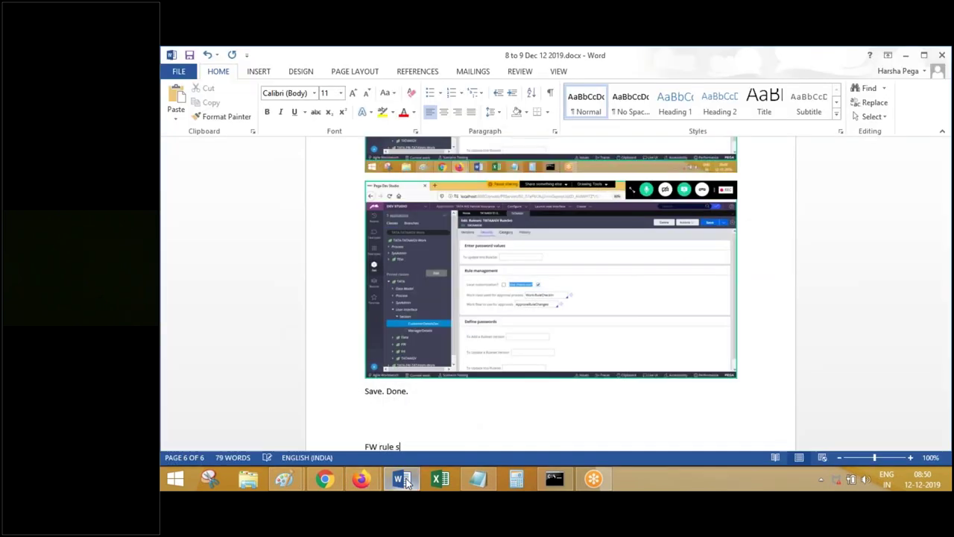
{"action": "type", "text": "t"}
{"action": "key", "text": "Return"}
{"action": "key", "text": "ctrl+v"}
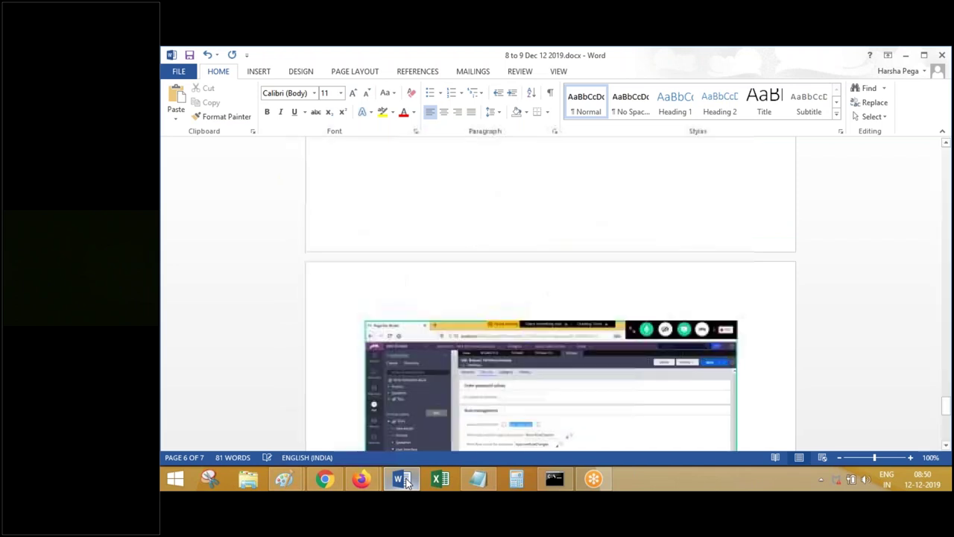
{"action": "left_click", "coordinate": [405, 481]}
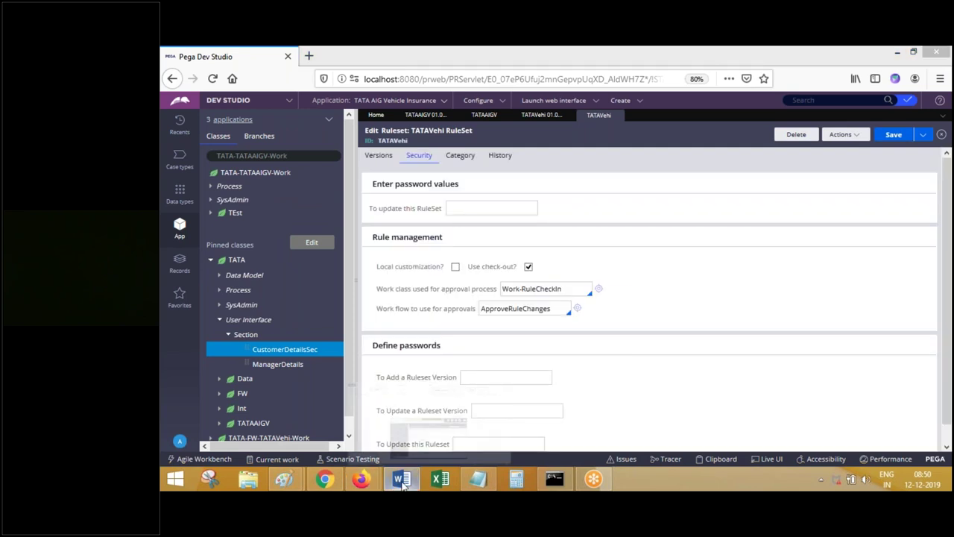
{"action": "left_click", "coordinate": [401, 478]}
{"action": "key", "text": "ctrl+v"}
{"action": "type", "text": "Done"}
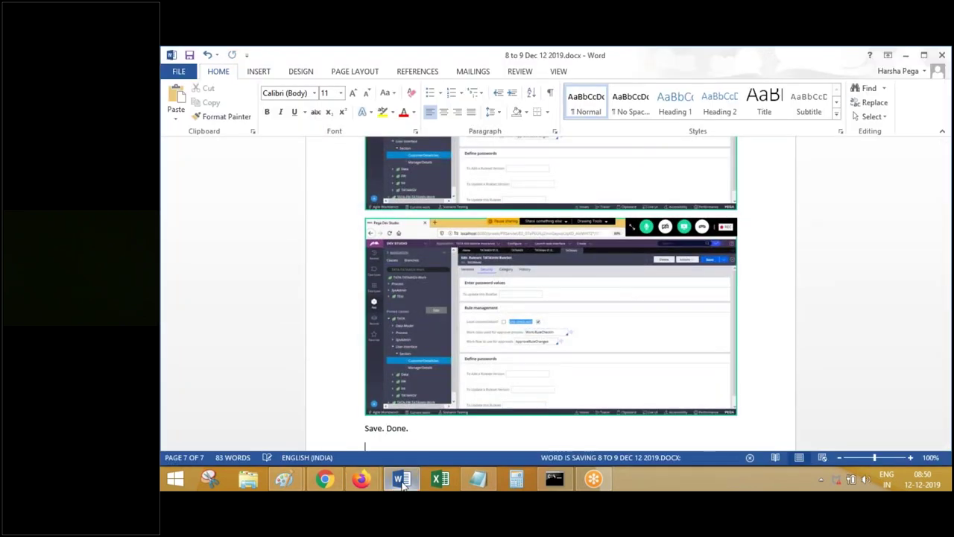
- Close the TATAVehi ruleset and expand the application record's Advanced settings
{"action": "left_click", "coordinate": [401, 479]}
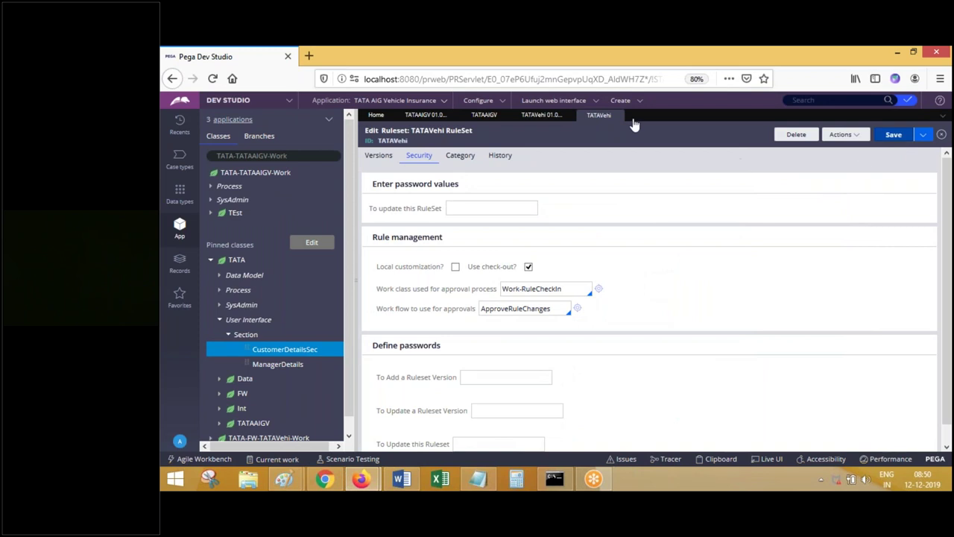
{"action": "left_click", "coordinate": [617, 117]}
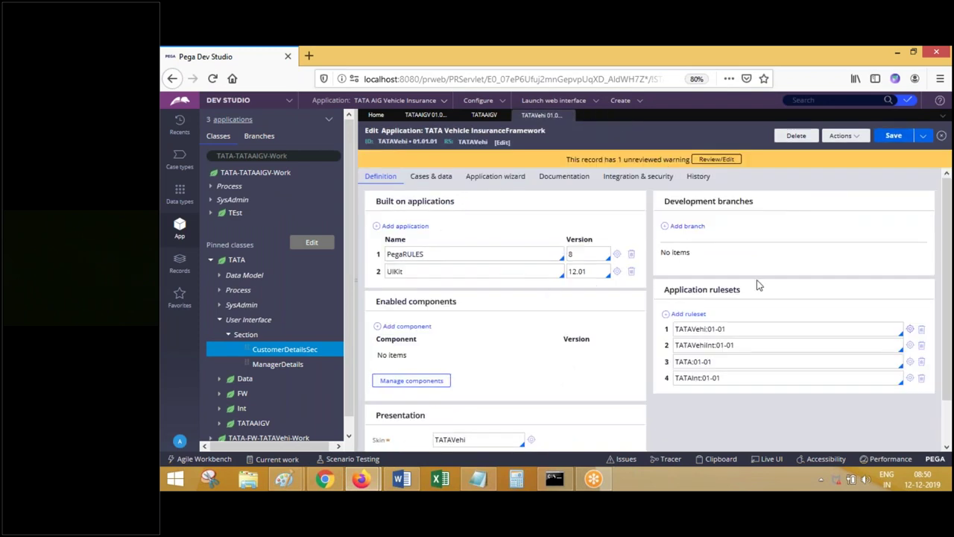
{"action": "scroll", "coordinate": [949, 400], "scroll_direction": "down", "scroll_amount": 1}
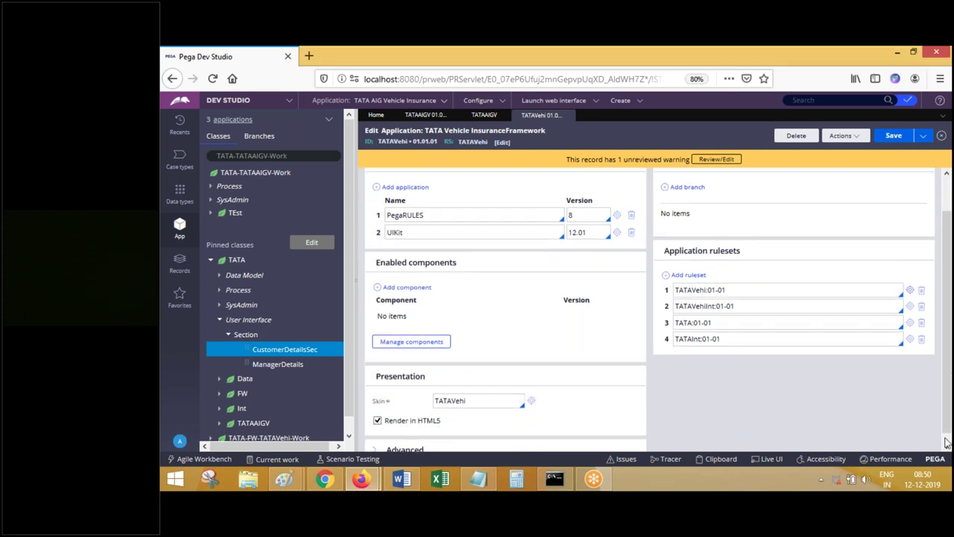
{"action": "scroll", "coordinate": [566, 433], "scroll_direction": "down", "scroll_amount": 1}
{"action": "left_click", "coordinate": [416, 442]}
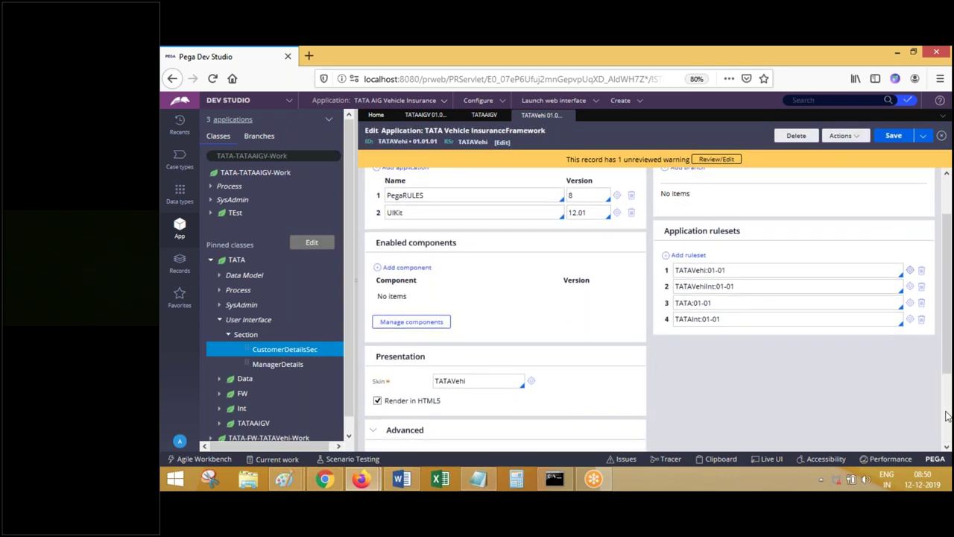
{"action": "scroll", "coordinate": [946, 416], "scroll_direction": "down", "scroll_amount": 2}
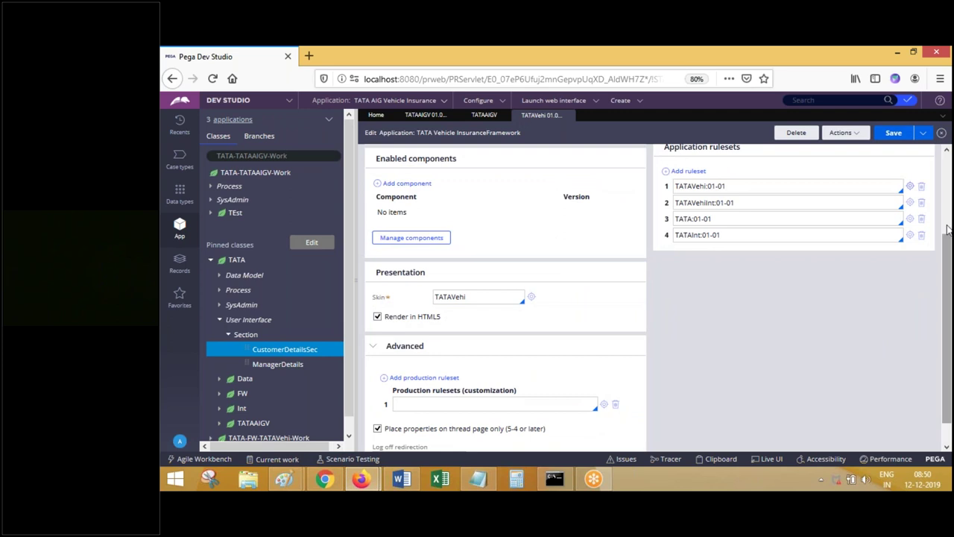
{"action": "left_click", "coordinate": [946, 194]}
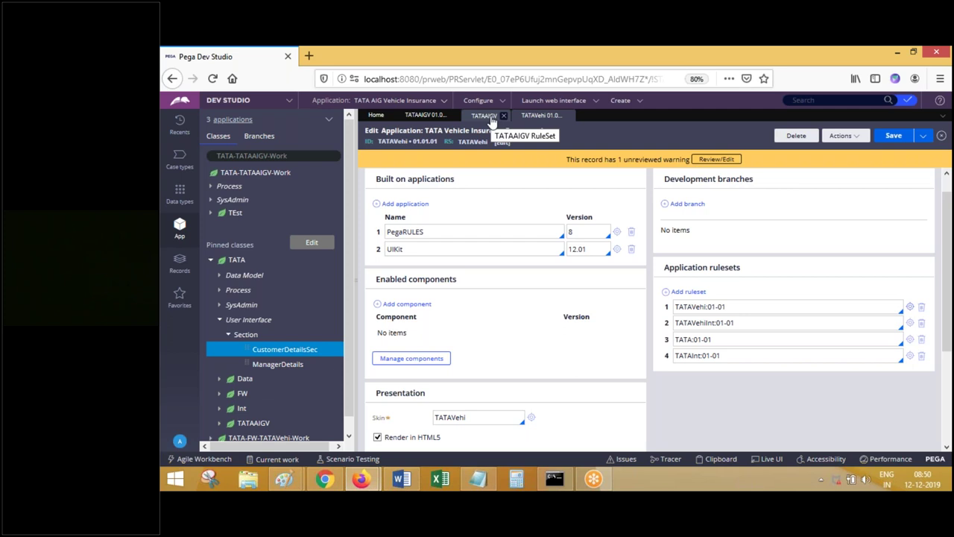
- Review the TATAAIGV ruleset's versions, then close the TATAVehi and TATAAIGV tabs
{"action": "left_click", "coordinate": [491, 119]}
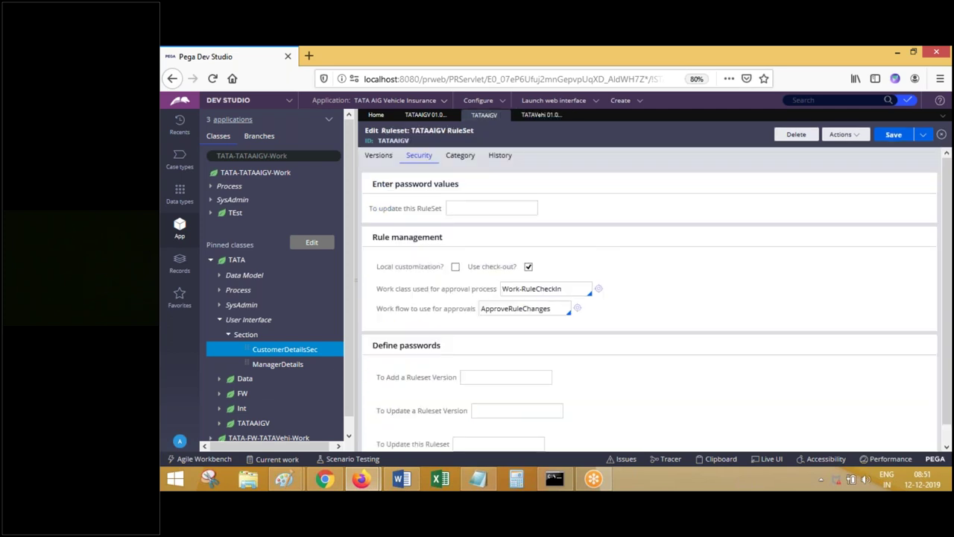
{"action": "left_click", "coordinate": [387, 158]}
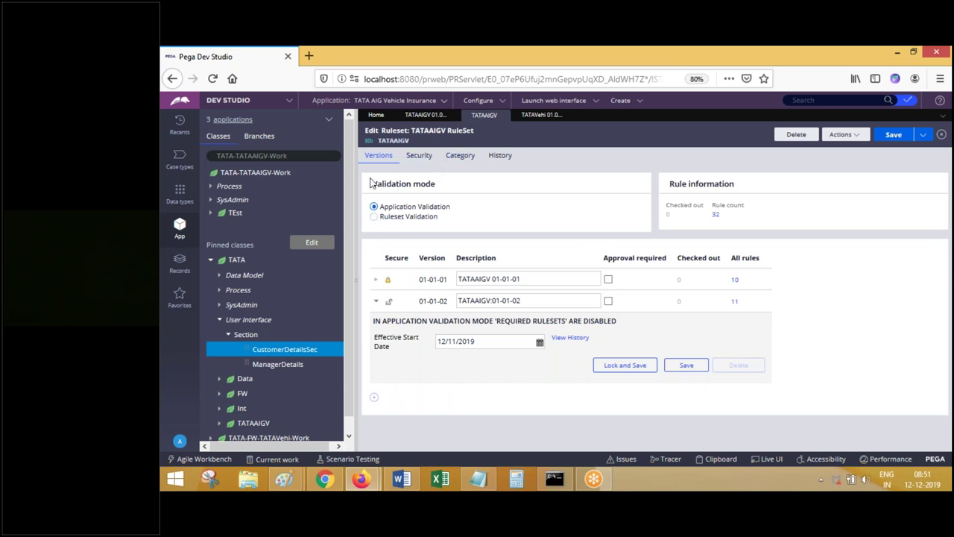
{"action": "left_click", "coordinate": [570, 116]}
{"action": "left_click", "coordinate": [503, 116]}
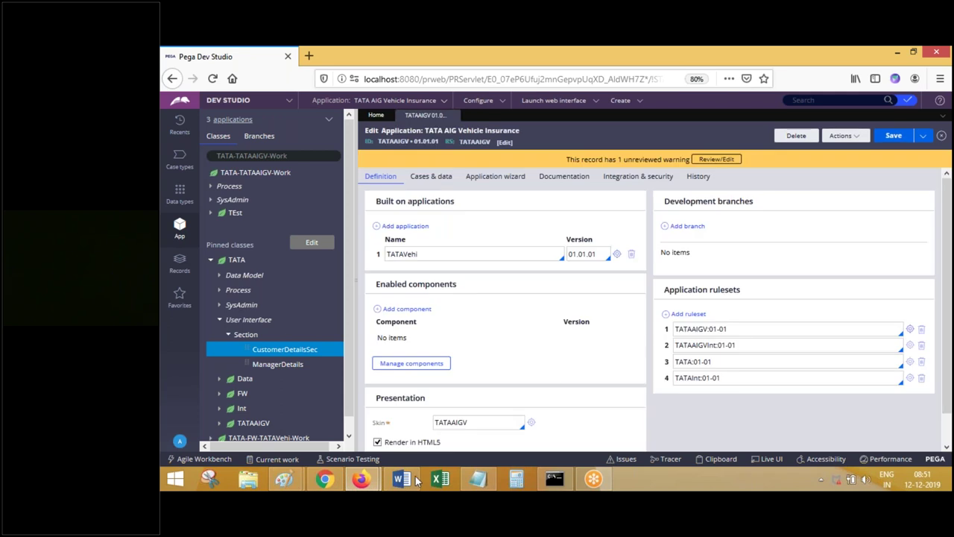
- Dismiss Word's Font dialog unchanged and close the TATA AIG Vehicle Insurance record
{"action": "left_click", "coordinate": [400, 479]}
{"action": "key", "text": "ctrl+d"}
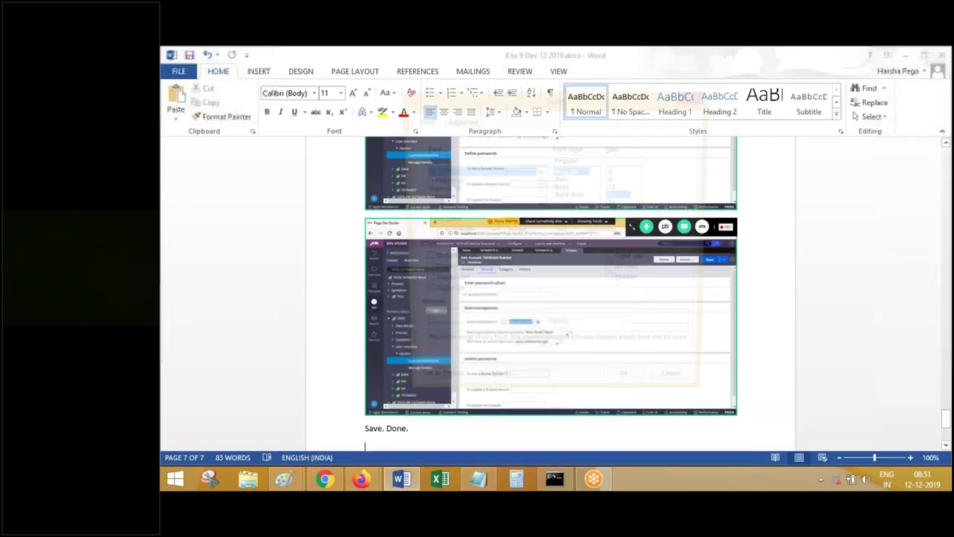
{"action": "left_click", "coordinate": [683, 391]}
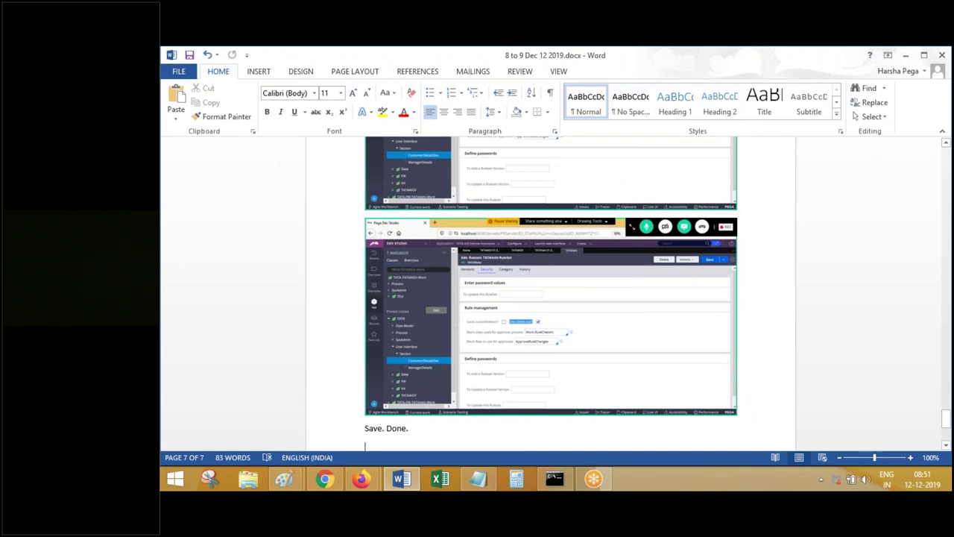
{"action": "key", "text": "alt+Tab"}
{"action": "left_click", "coordinate": [450, 115]}
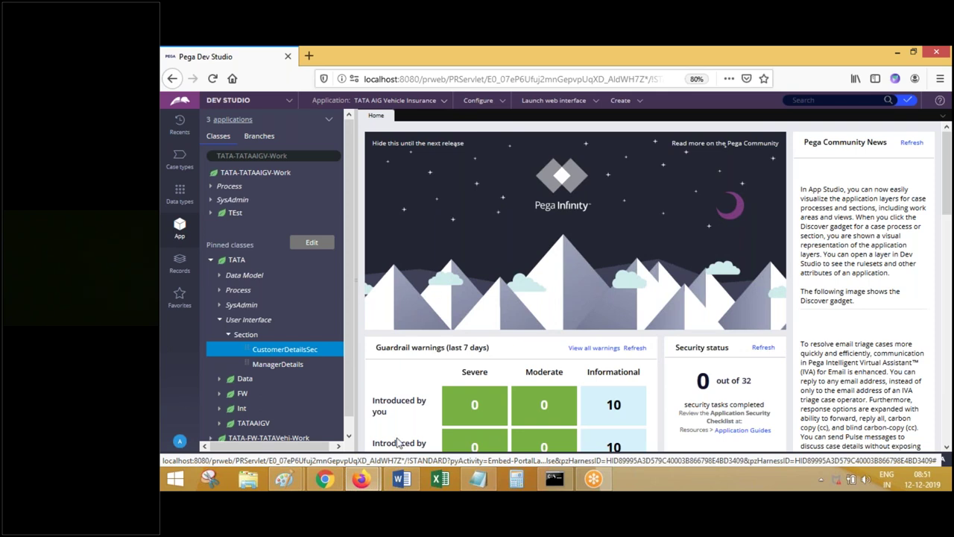
- Save the Word notes and add blank lines to begin a new page
{"action": "left_click", "coordinate": [401, 478]}
{"action": "left_click", "coordinate": [189, 56]}
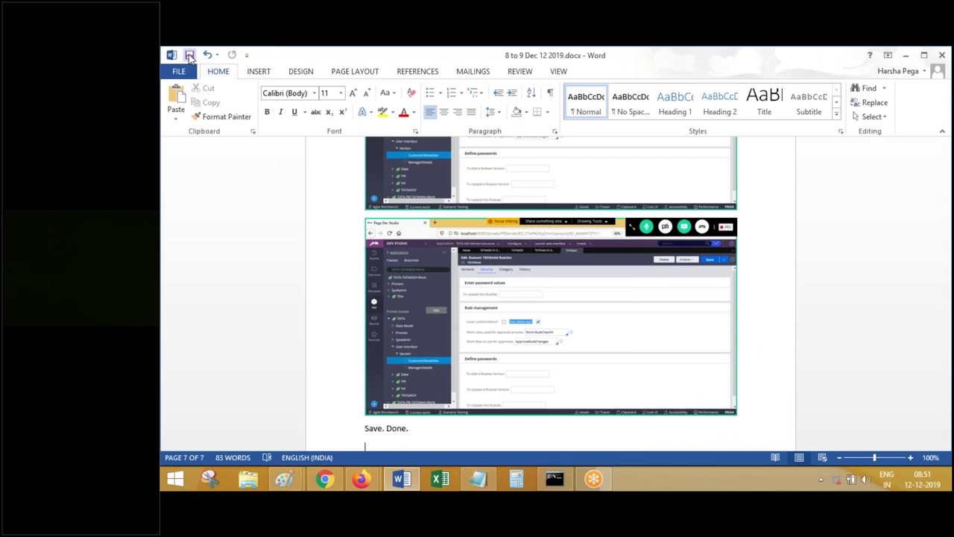
{"action": "left_click", "coordinate": [401, 477]}
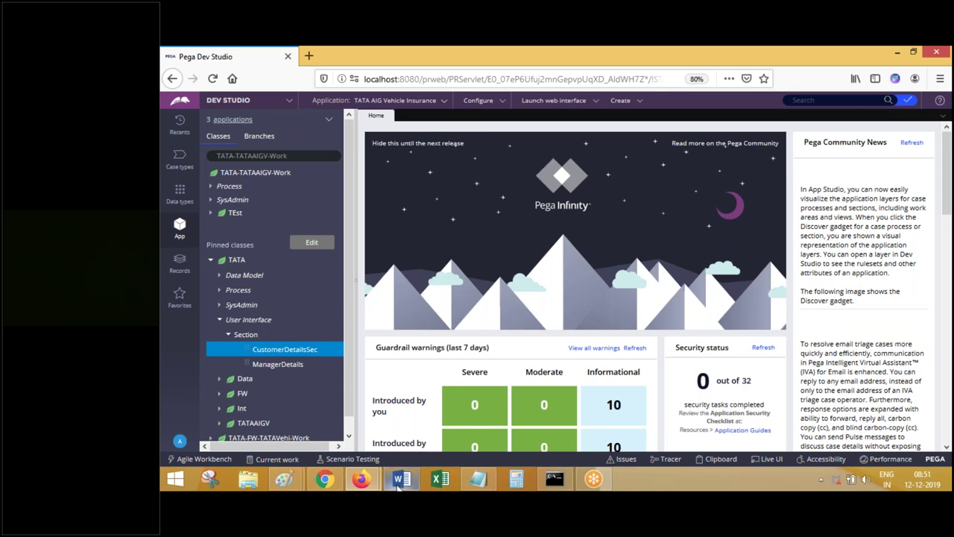
{"action": "left_click", "coordinate": [403, 481]}
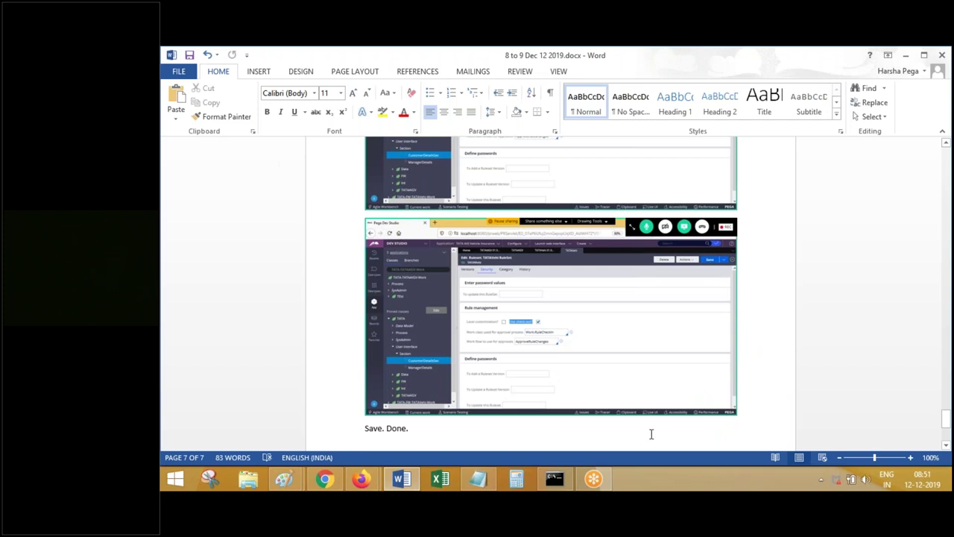
{"action": "key", "text": "Return"}
{"action": "key", "text": "Return"}
{"action": "key", "text": "Return"}
{"action": "key", "text": "Return"}
{"action": "key", "text": "Return"}
{"action": "key", "text": "Return"}
{"action": "key", "text": "Return"}
{"action": "key", "text": "Return"}
{"action": "key", "text": "Return"}
{"action": "key", "text": "Return"}
{"action": "key", "text": "Return"}
{"action": "key", "text": "Return"}
{"action": "key", "text": "Return"}
{"action": "key", "text": "Return"}
{"action": "key", "text": "Return"}
{"action": "key", "text": "Return"}
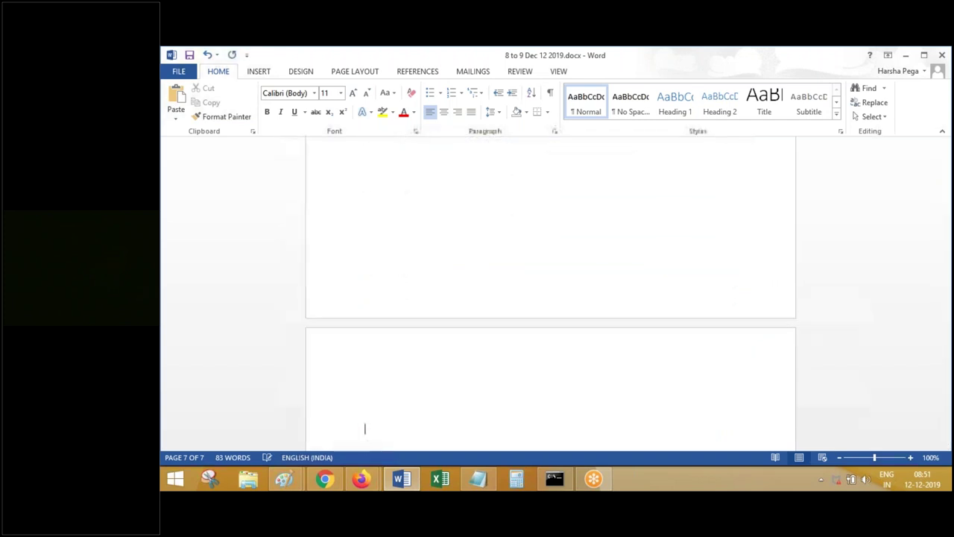
- Open the BeginInsurance flow under TATA-FW-TATAVehi-Work > Process > Flow
{"action": "mouse_move", "coordinate": [361, 478]}
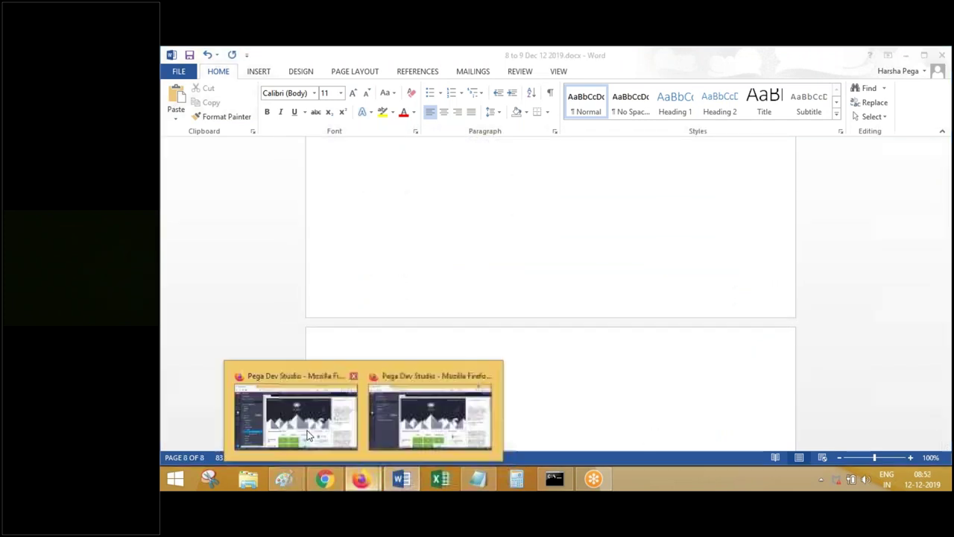
{"action": "left_click", "coordinate": [342, 450]}
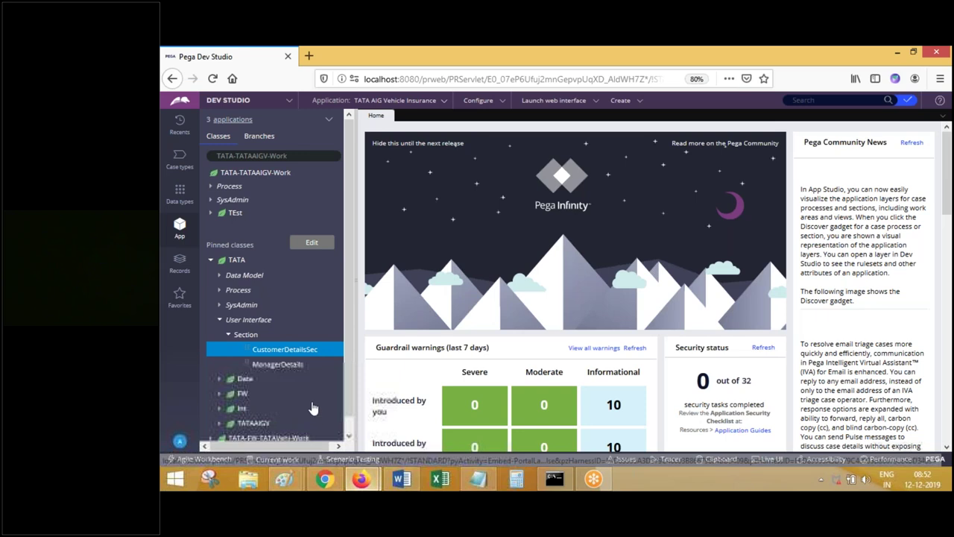
{"action": "left_click", "coordinate": [221, 290]}
{"action": "left_click", "coordinate": [233, 306]}
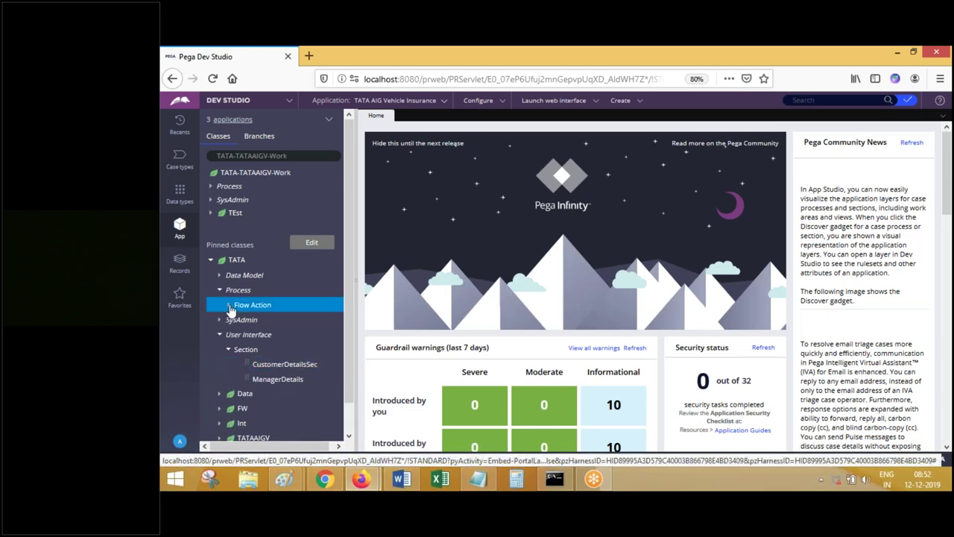
{"action": "left_click", "coordinate": [230, 307]}
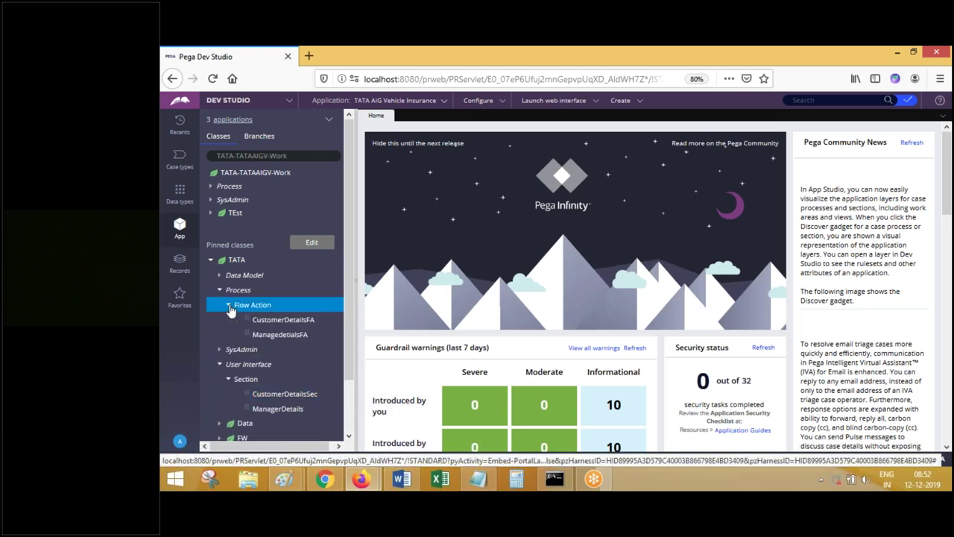
{"action": "left_click", "coordinate": [212, 260]}
{"action": "left_click", "coordinate": [211, 275]}
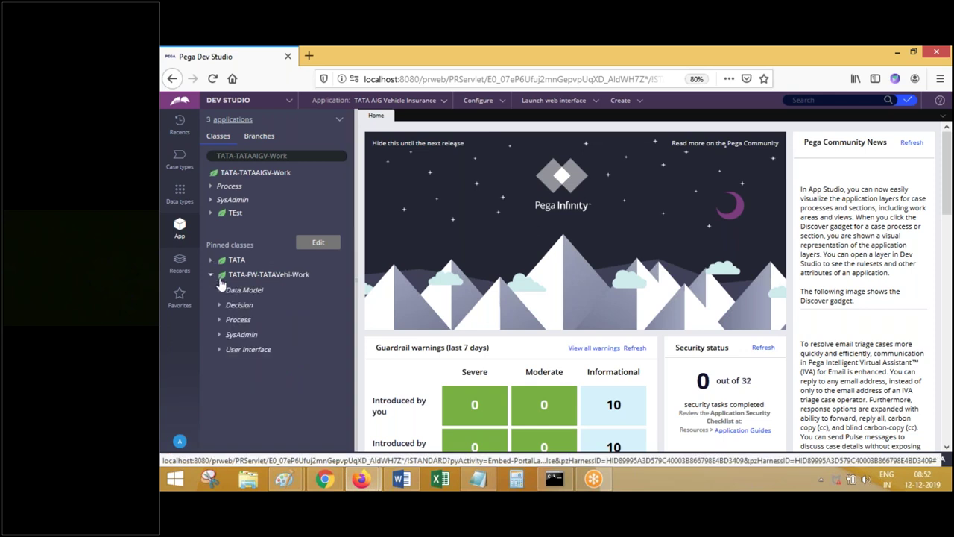
{"action": "left_click", "coordinate": [219, 319]}
{"action": "left_click", "coordinate": [228, 335]}
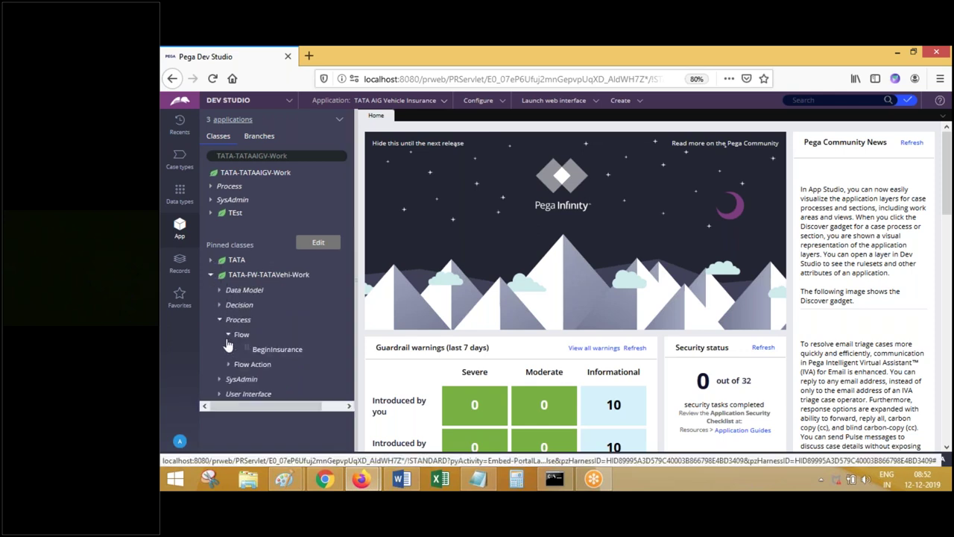
{"action": "left_click", "coordinate": [266, 350]}
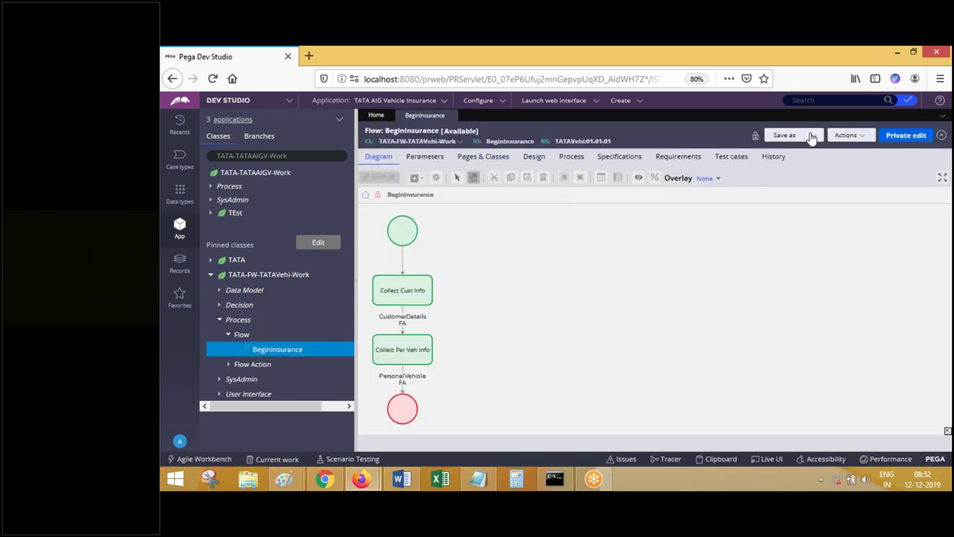
- Run BeginInsurance from the Actions menu, then close the flow and run tabs
{"action": "left_click", "coordinate": [856, 140]}
{"action": "left_click", "coordinate": [849, 149]}
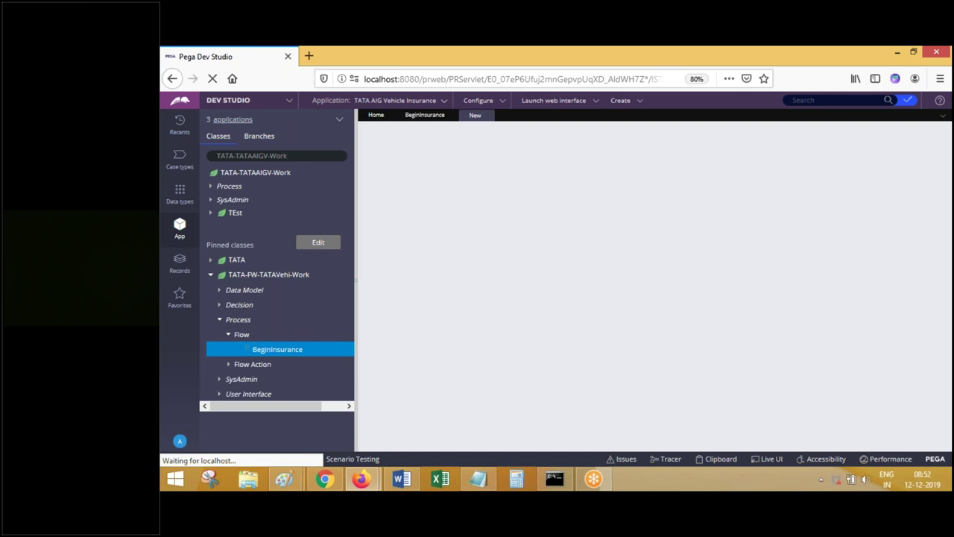
{"action": "left_click", "coordinate": [486, 117]}
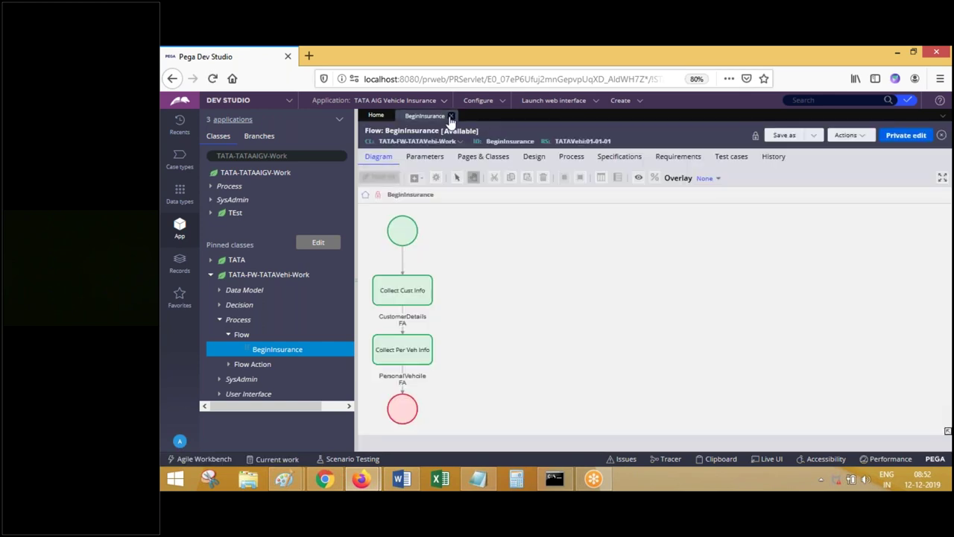
{"action": "left_click", "coordinate": [450, 116]}
{"action": "left_click", "coordinate": [417, 480]}
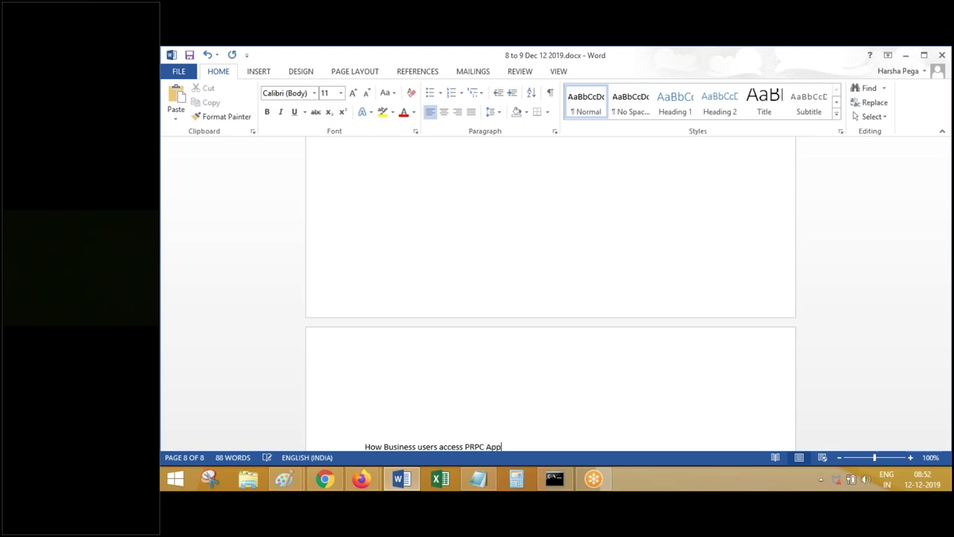
- Format 'How Business users access PRPC Applications' as a centred Title heading and save
{"action": "left_click_drag", "start_coordinate": [364, 446], "coordinate": [532, 446]}
{"action": "left_click", "coordinate": [762, 103]}
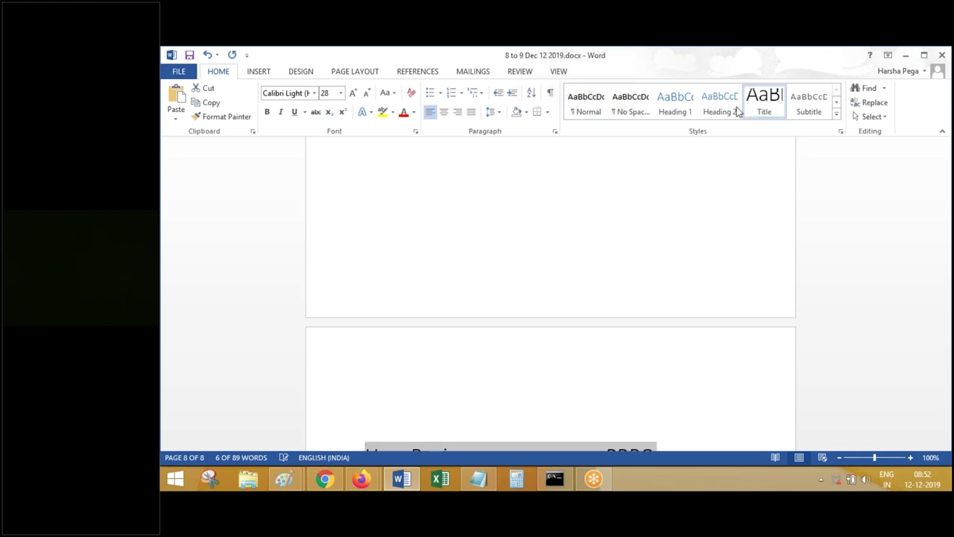
{"action": "left_click", "coordinate": [443, 112]}
{"action": "left_click", "coordinate": [947, 425]}
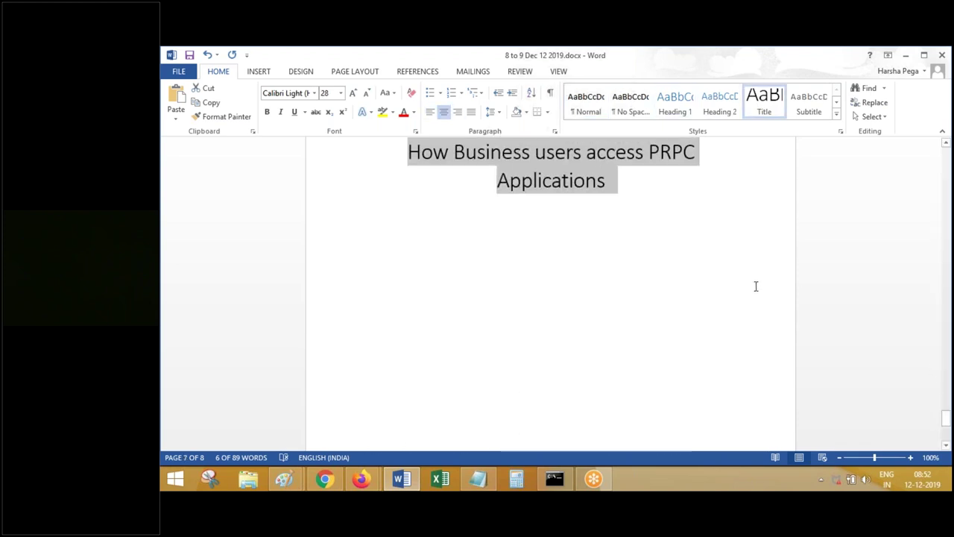
{"action": "left_click", "coordinate": [754, 282]}
{"action": "key", "text": "ctrl+s"}
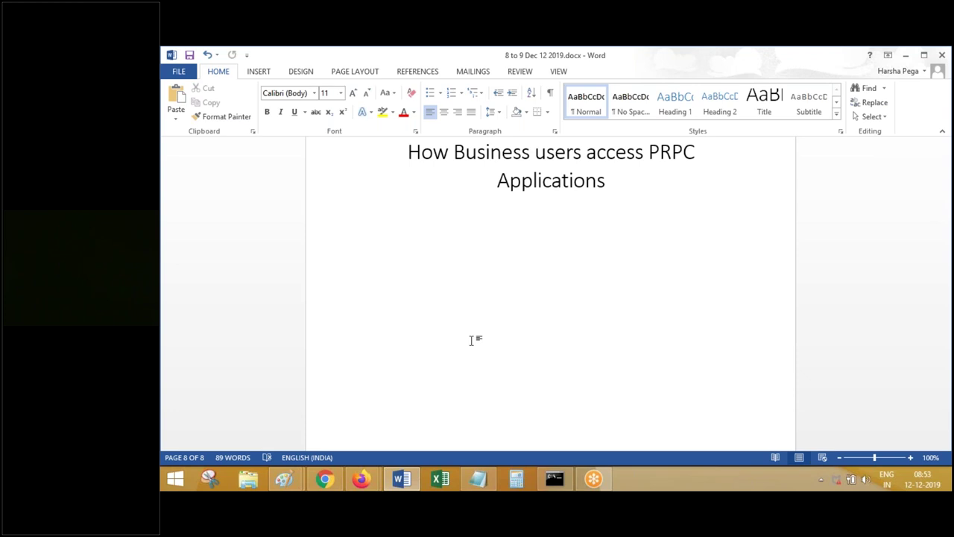
- Close the private Firefox window, return to Dev Studio, and bring up the Pega startup console
{"action": "left_click", "coordinate": [361, 478]}
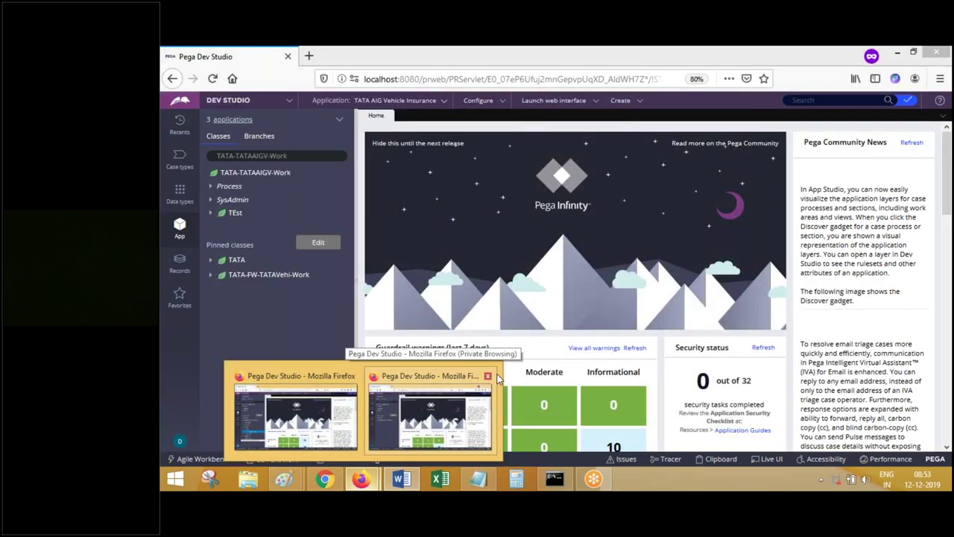
{"action": "left_click", "coordinate": [488, 375]}
{"action": "left_click", "coordinate": [373, 397]}
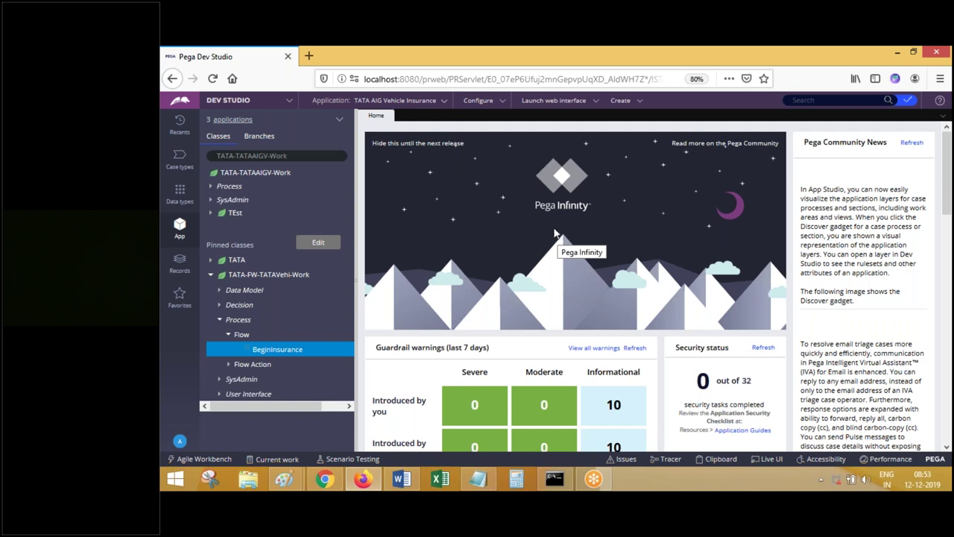
{"action": "left_click", "coordinate": [553, 100]}
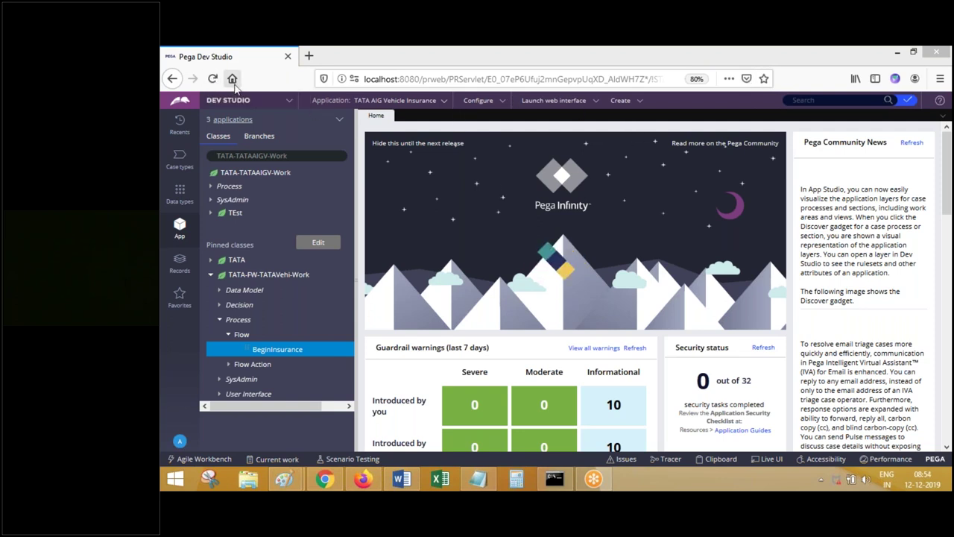
{"action": "left_click", "coordinate": [552, 481]}
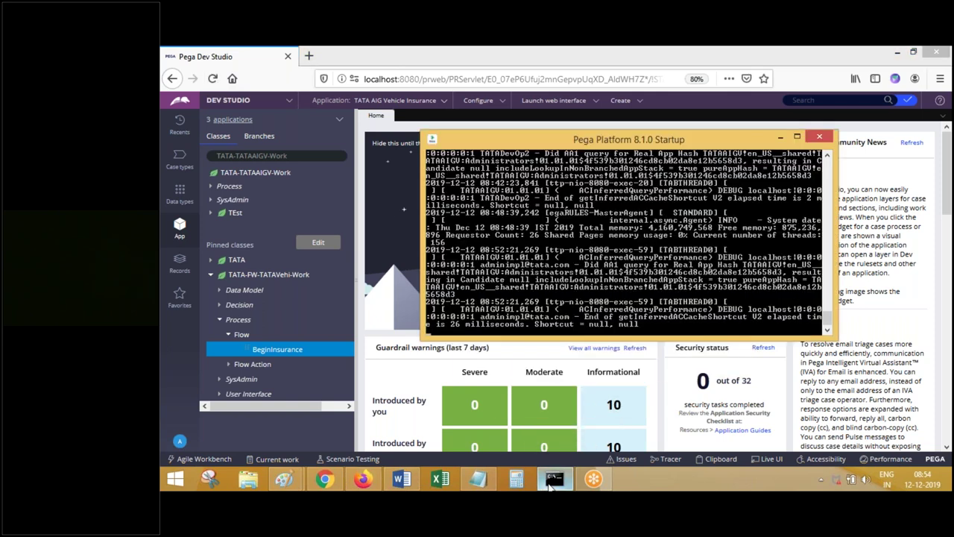
- Minimise the startup console, reload the Dev Studio page, and close the stray blank Firefox window
{"action": "left_click", "coordinate": [552, 482]}
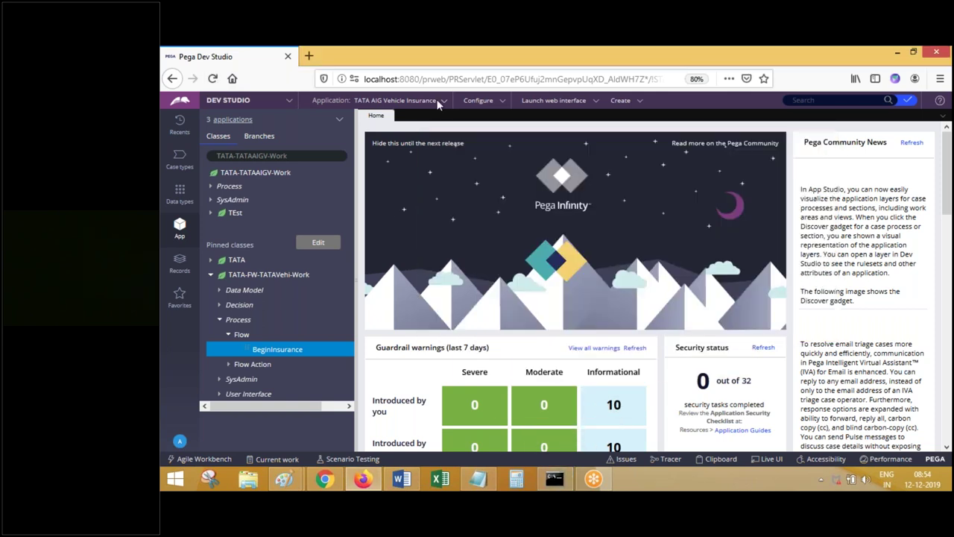
{"action": "left_click", "coordinate": [422, 79]}
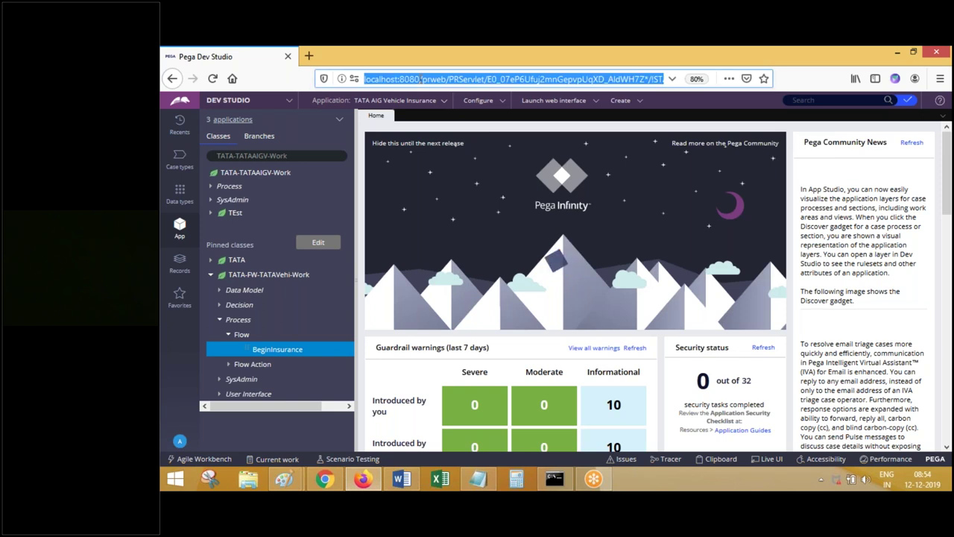
{"action": "key", "text": "Return"}
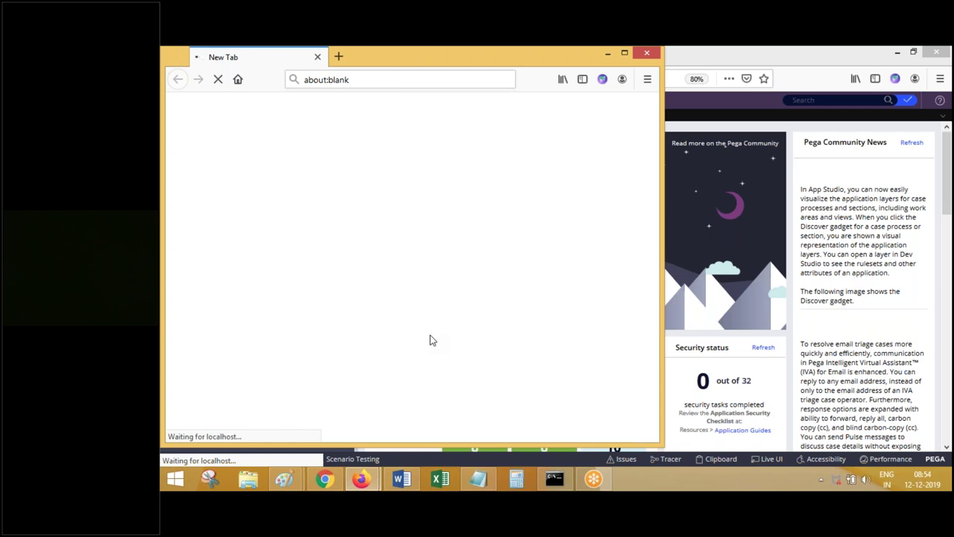
{"action": "left_click_drag", "start_coordinate": [385, 59], "coordinate": [374, 187]}
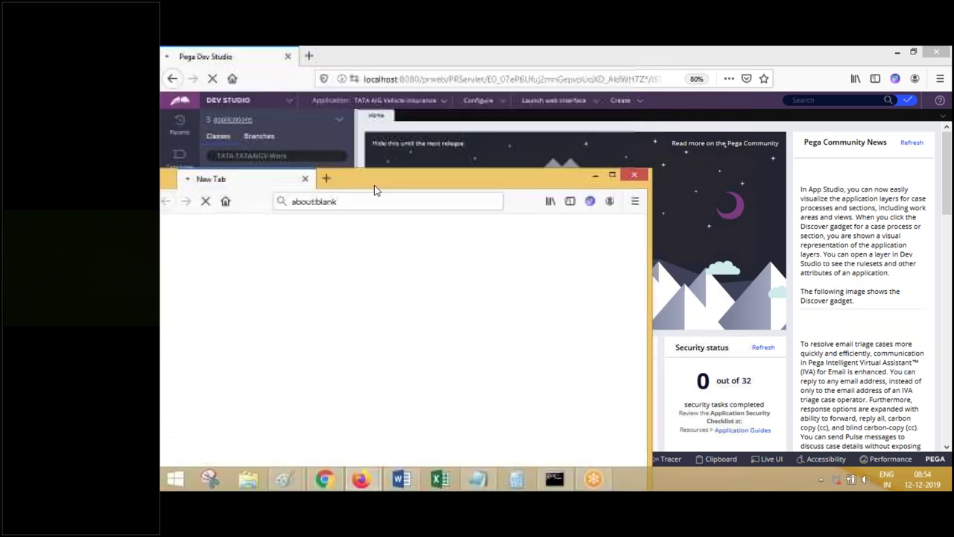
{"action": "left_click", "coordinate": [634, 174]}
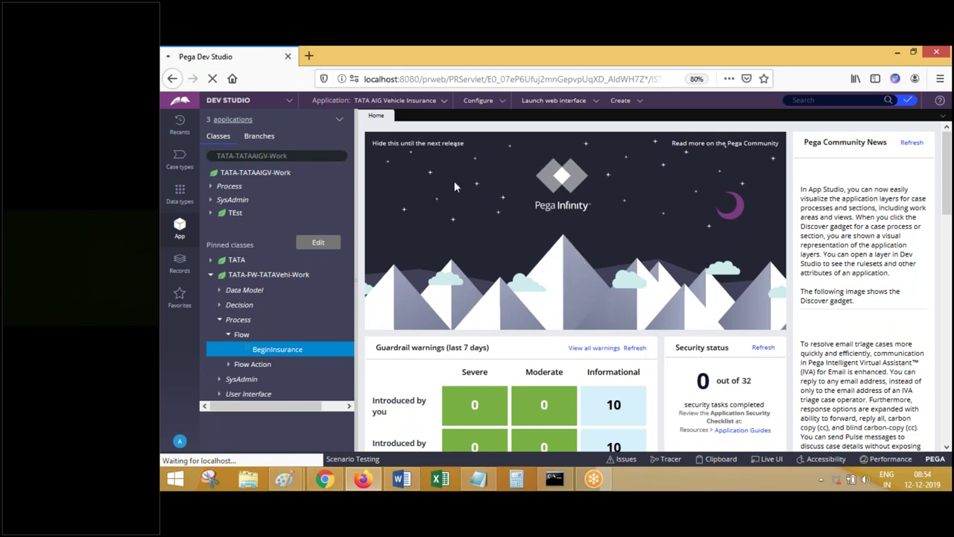
- Launch the Pega Platform Login shortcut, close the Dev Studio tab, and load localhost:8080/prweb/PRServlet
{"action": "key", "text": "super+d"}
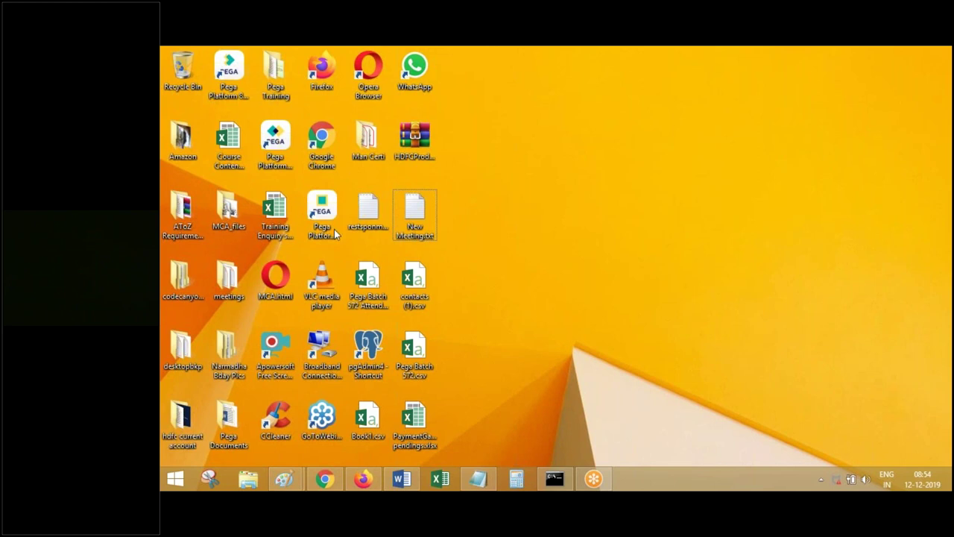
{"action": "left_click", "coordinate": [275, 139]}
{"action": "double_click", "coordinate": [275, 140]}
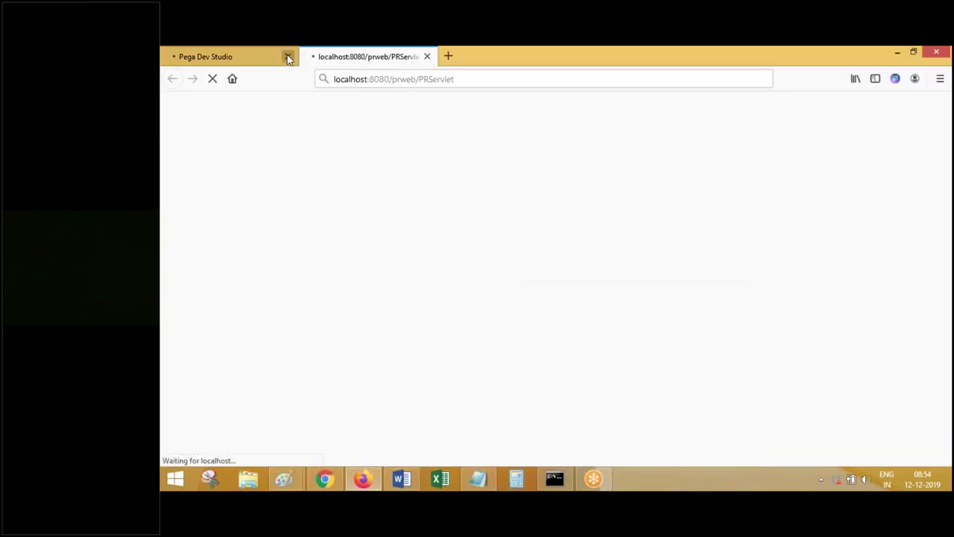
{"action": "left_click", "coordinate": [289, 58]}
{"action": "left_click", "coordinate": [370, 79]}
{"action": "key", "text": "ctrl+a"}
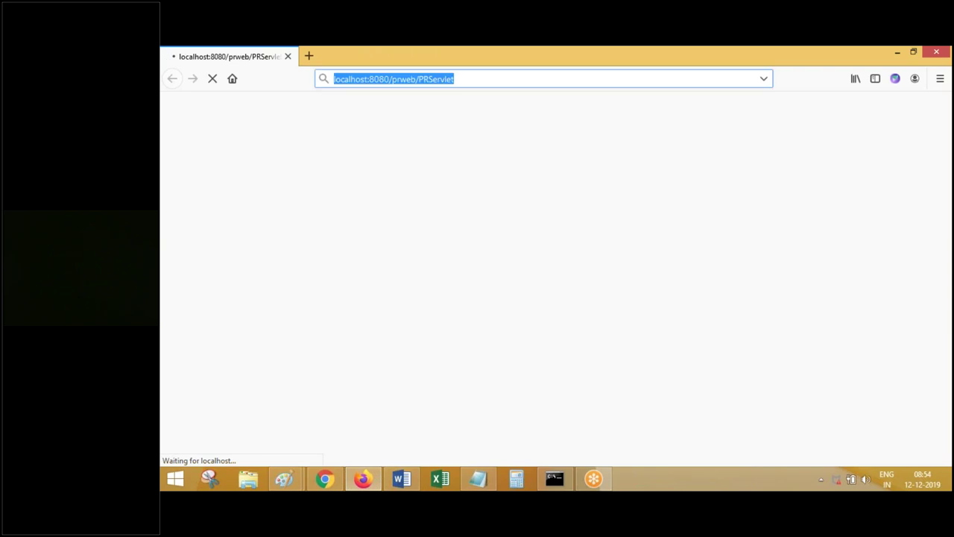